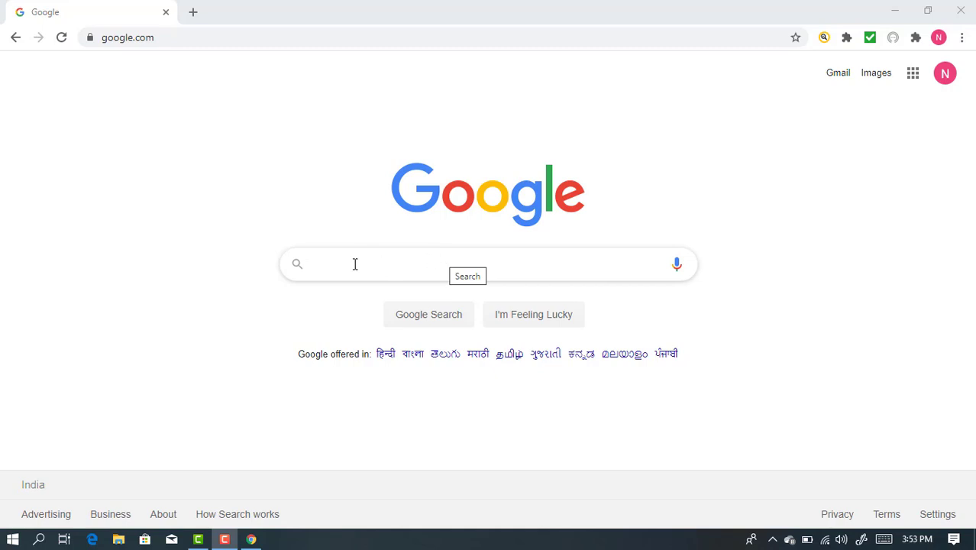
Open the Google Forms home page by way of Google Docs
left_click(331, 261)
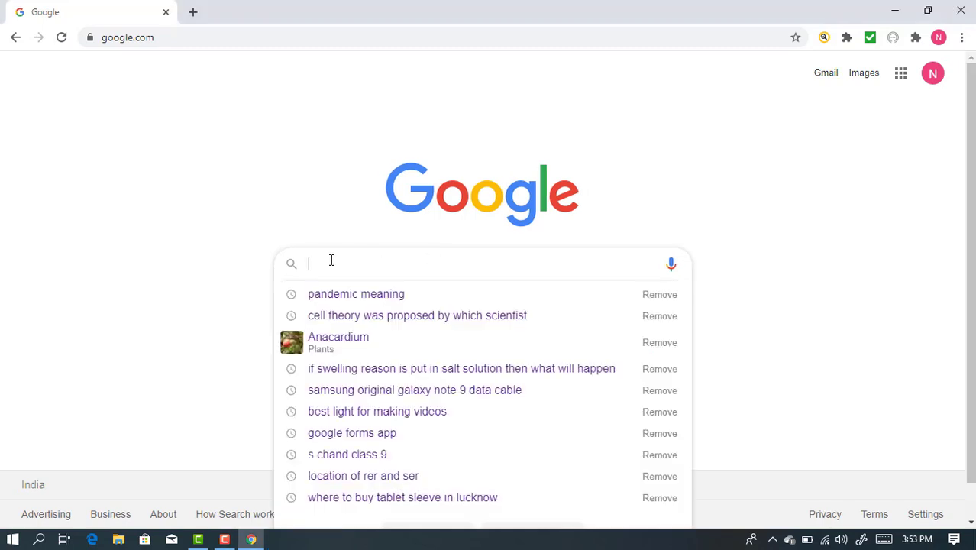
left_click(901, 75)
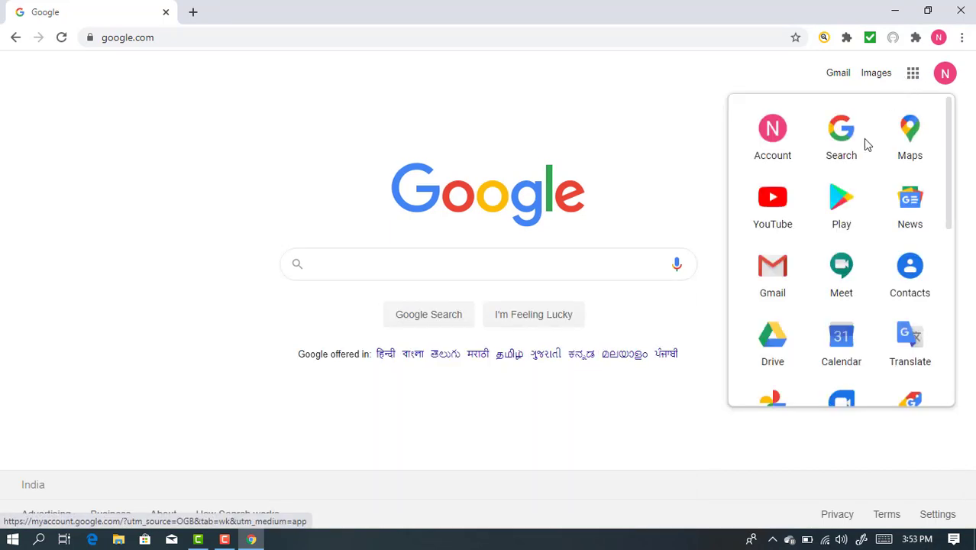
left_click_drag(952, 225, 949, 317)
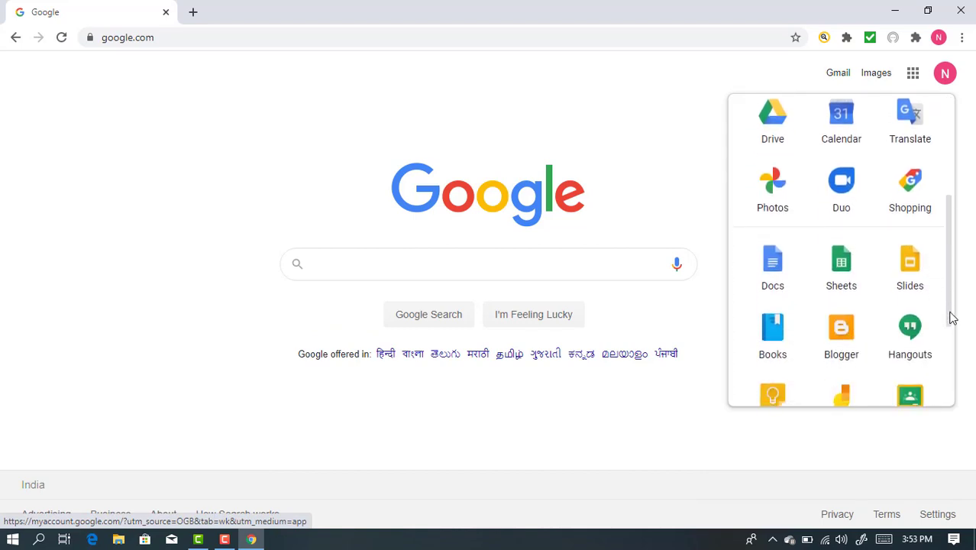
left_click(772, 268)
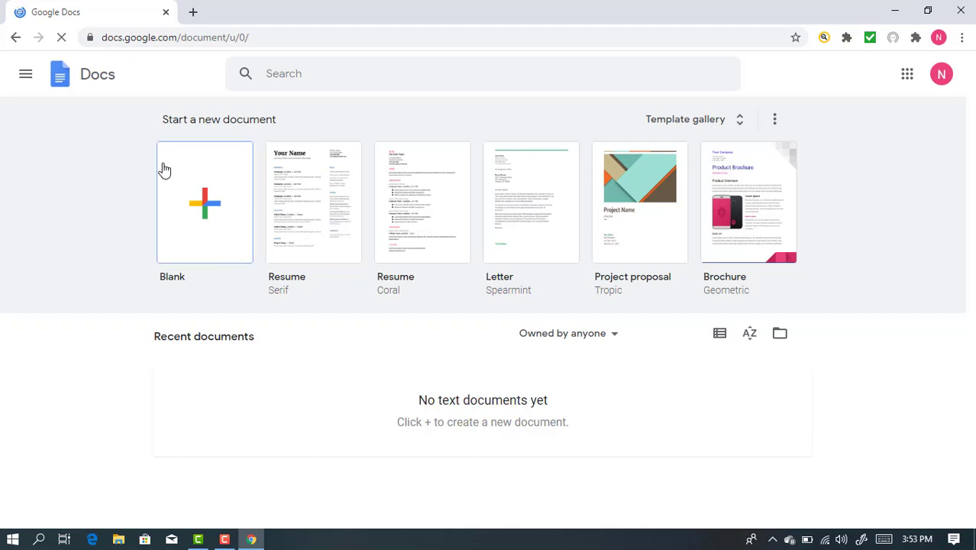
left_click(25, 76)
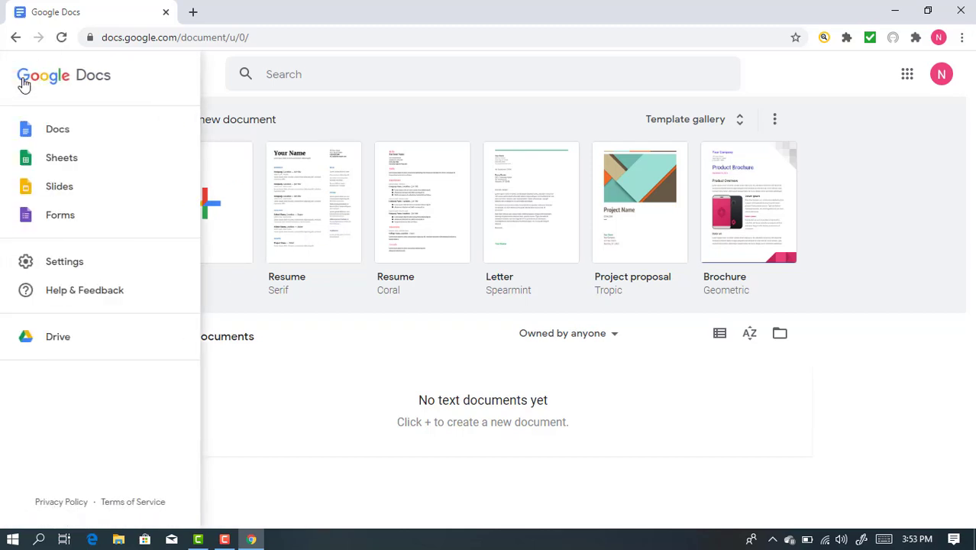
left_click(76, 217)
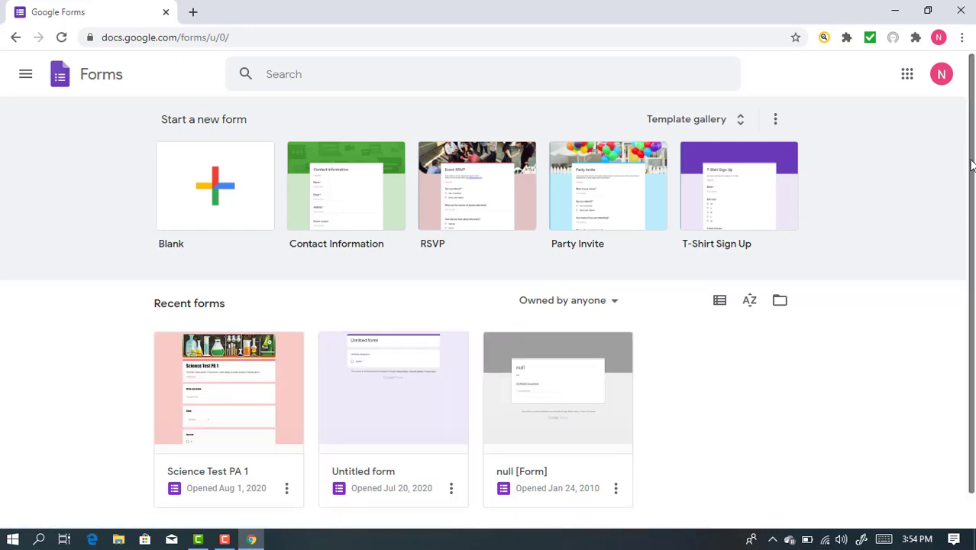
Open the recent form named "Untitled form" and dismiss the tip about reusing questions from other forms
scroll(488, 290, "down", 1)
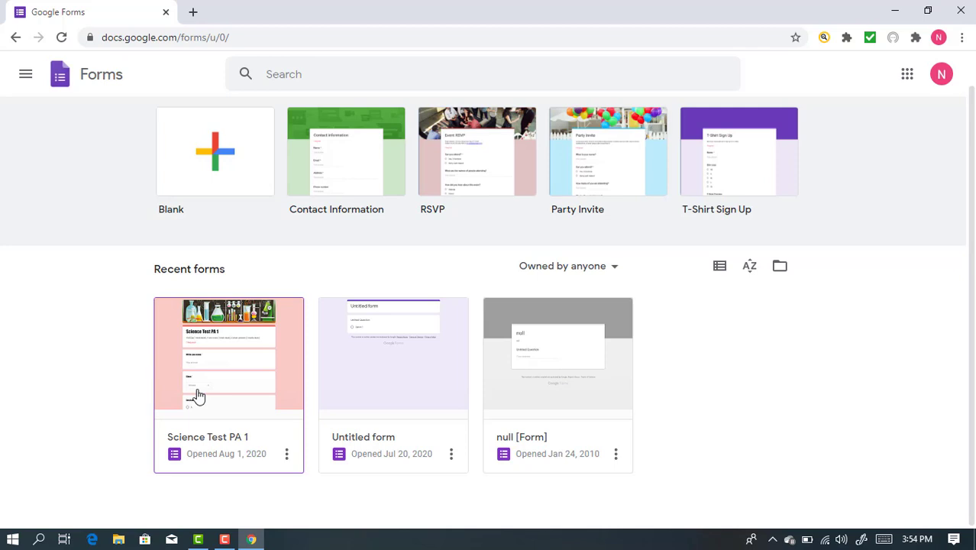
left_click(383, 370)
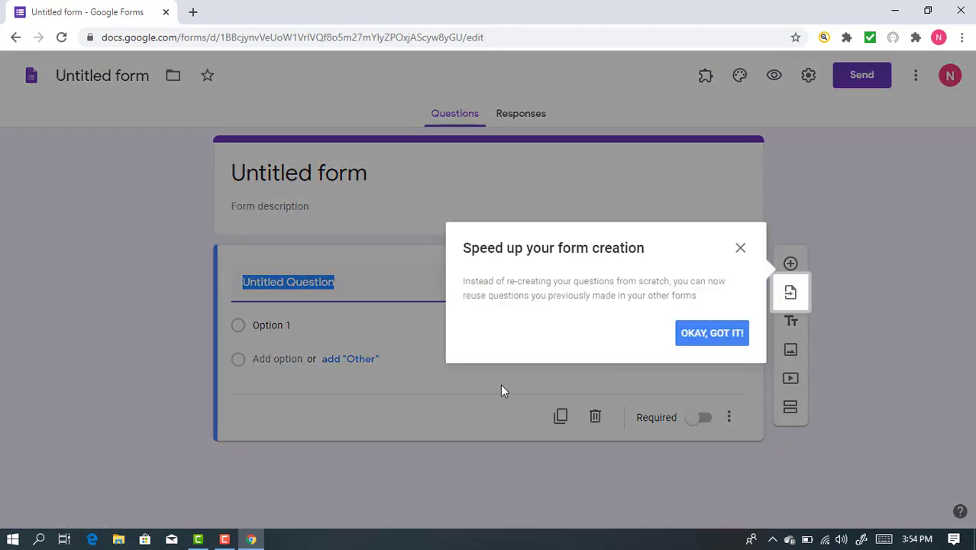
left_click(708, 338)
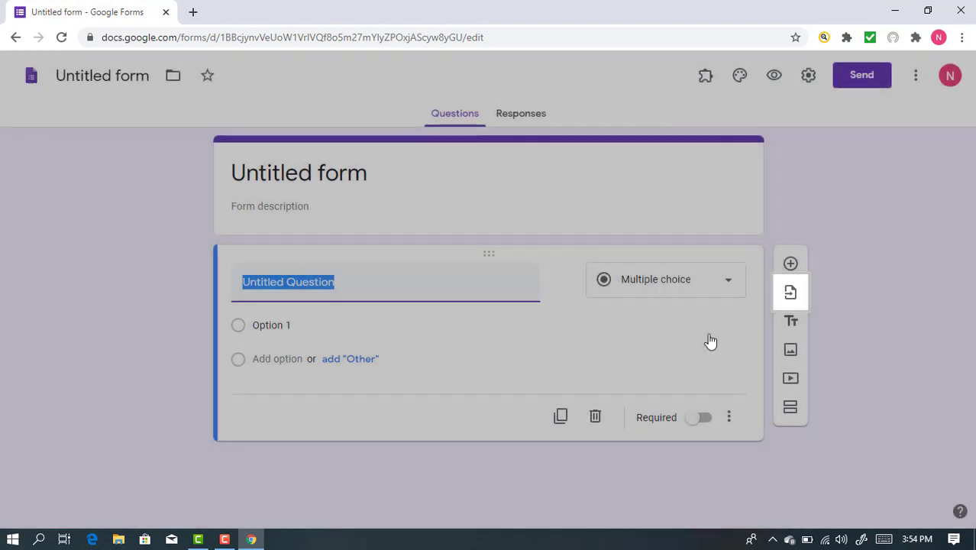
Set the form's title to "PA 2 SCIENCE TEST"
left_click(325, 177)
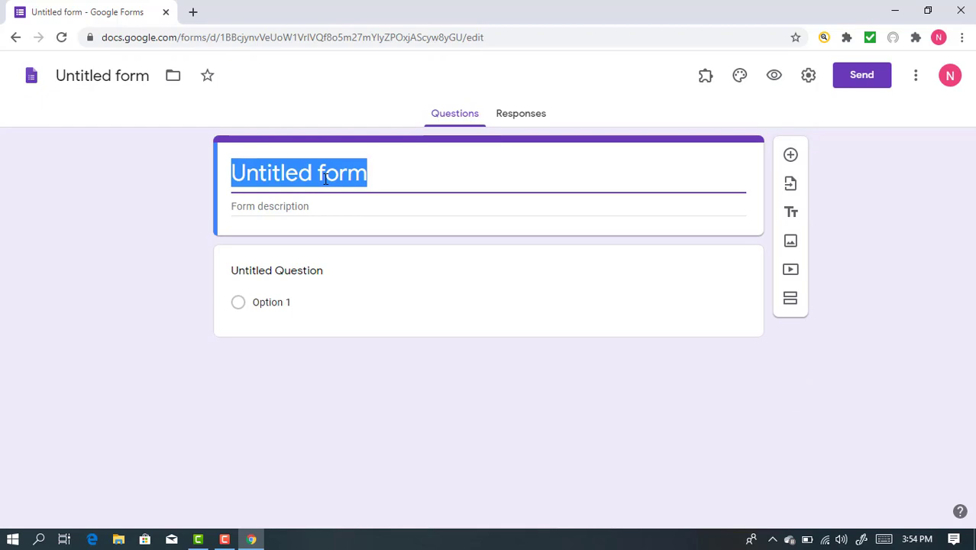
type("PA 2")
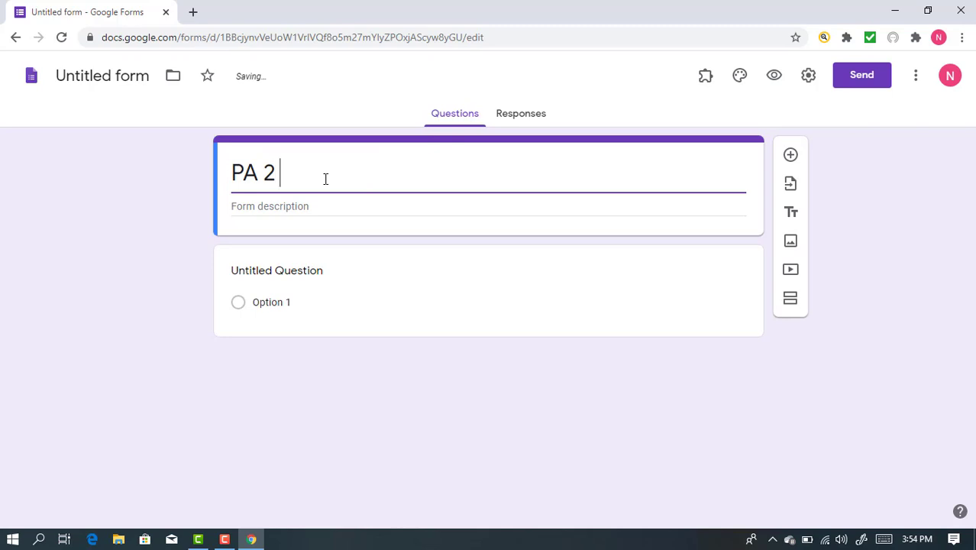
type(" SCIENCE TEST")
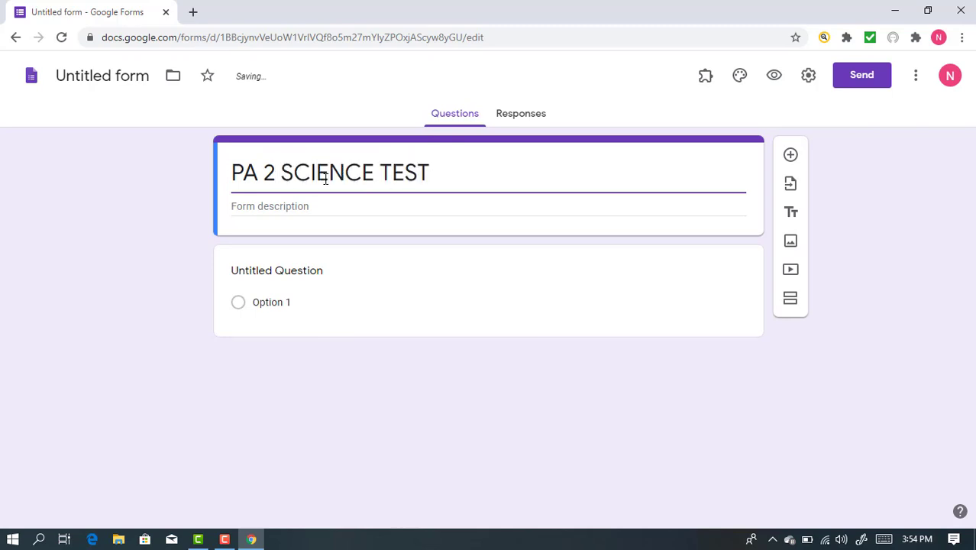
Enter the form description "there wiil be 4 MCQs, 4 VSA questions and 6 Long answer questions"
left_click(306, 206)
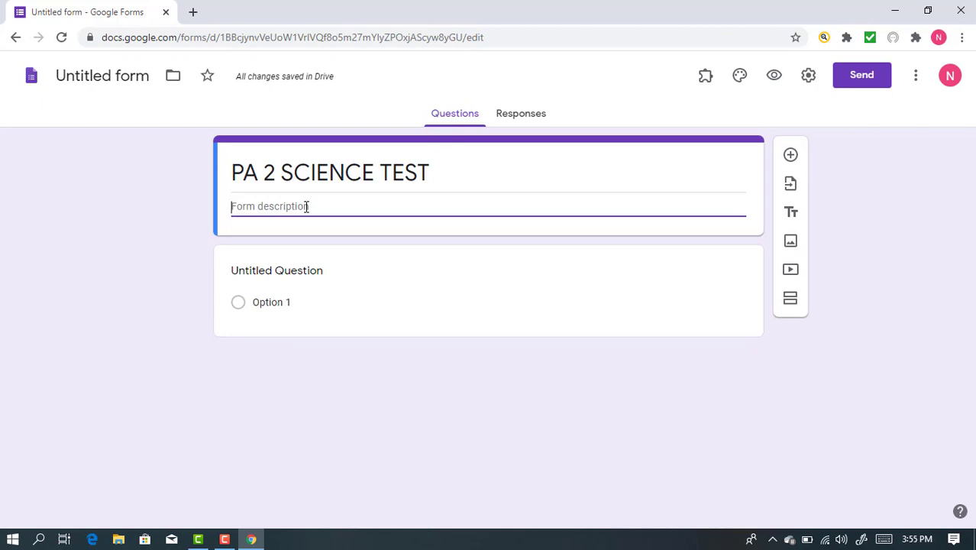
type("there will be 4 MCQs")
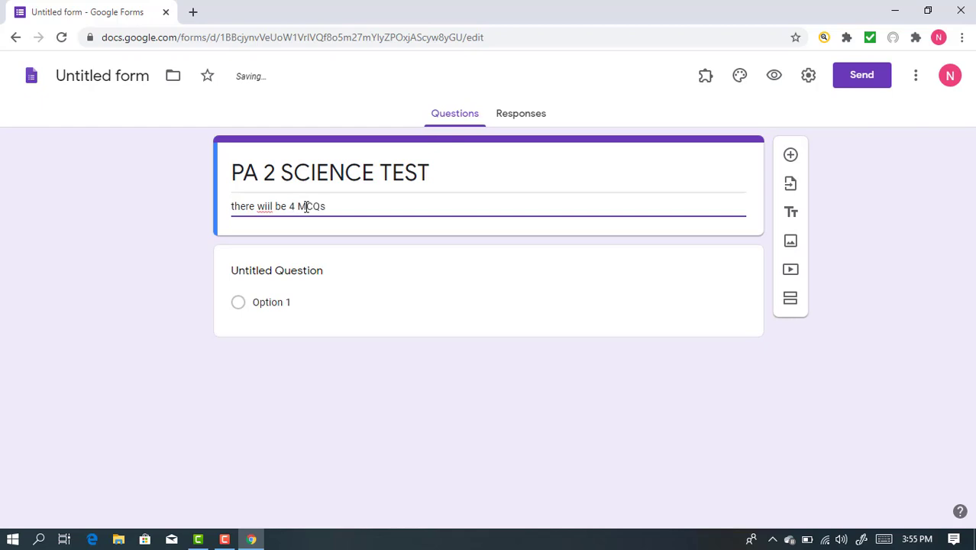
type(", 4 VSA questions and ")
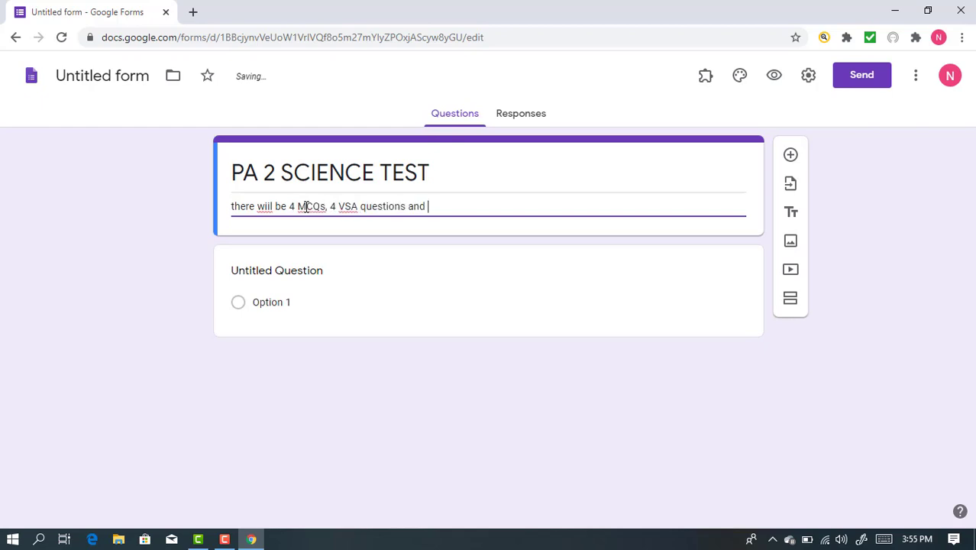
type("6 Long answer questions")
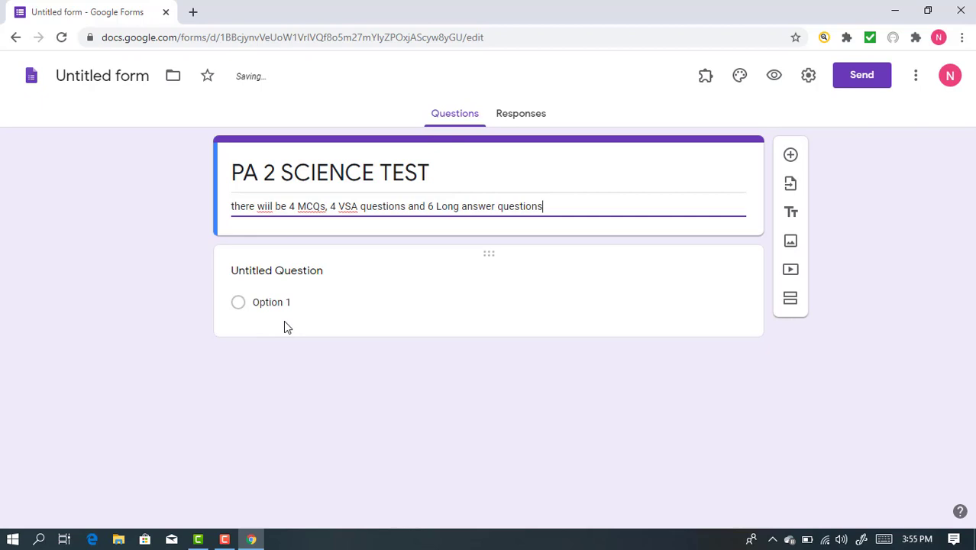
Turn the untitled question into a required short-answer question reading "Write your name."
left_click(365, 298)
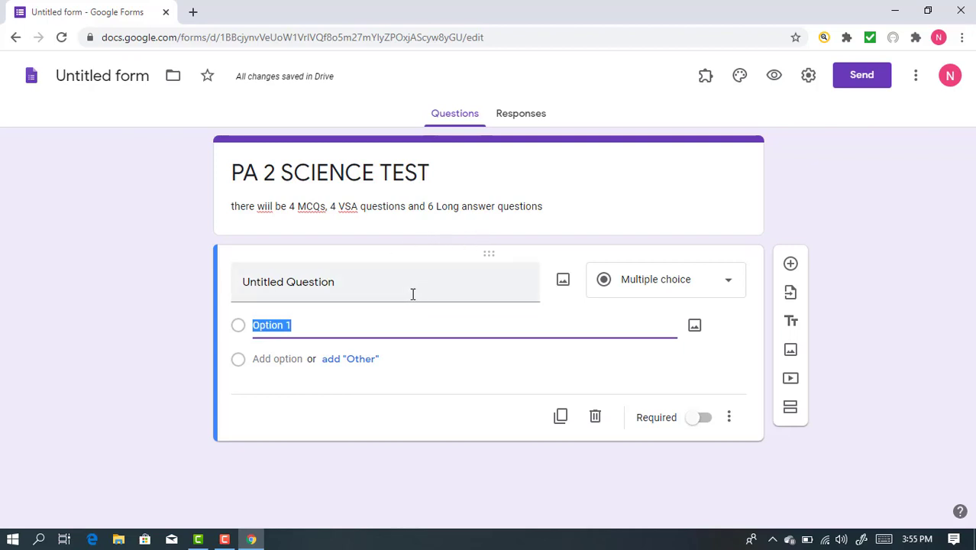
left_click(384, 286)
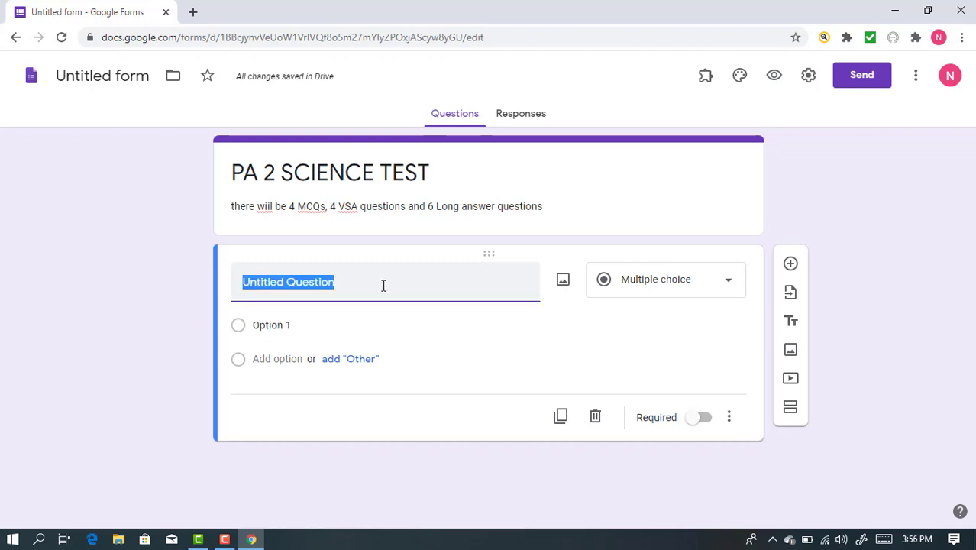
type("Write your name")
type(".")
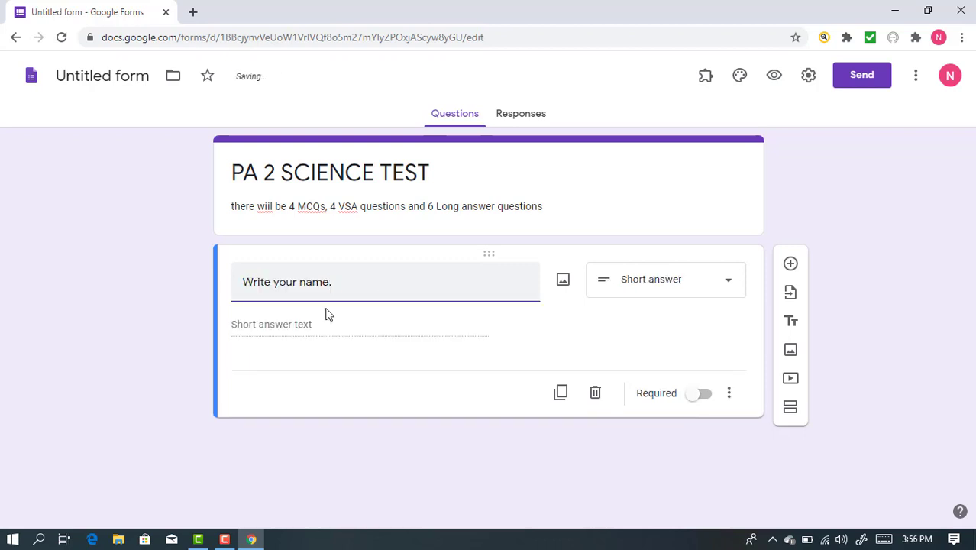
left_click(727, 284)
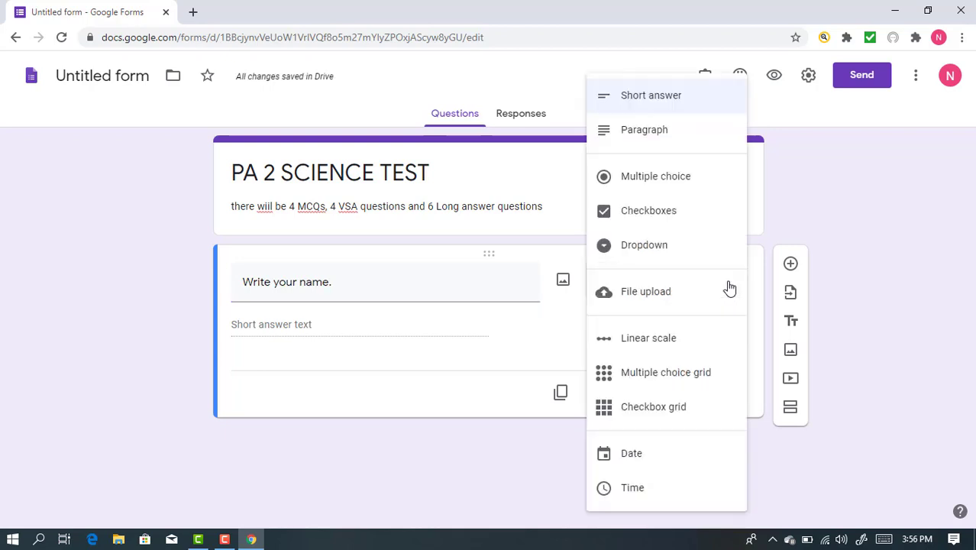
left_click(698, 107)
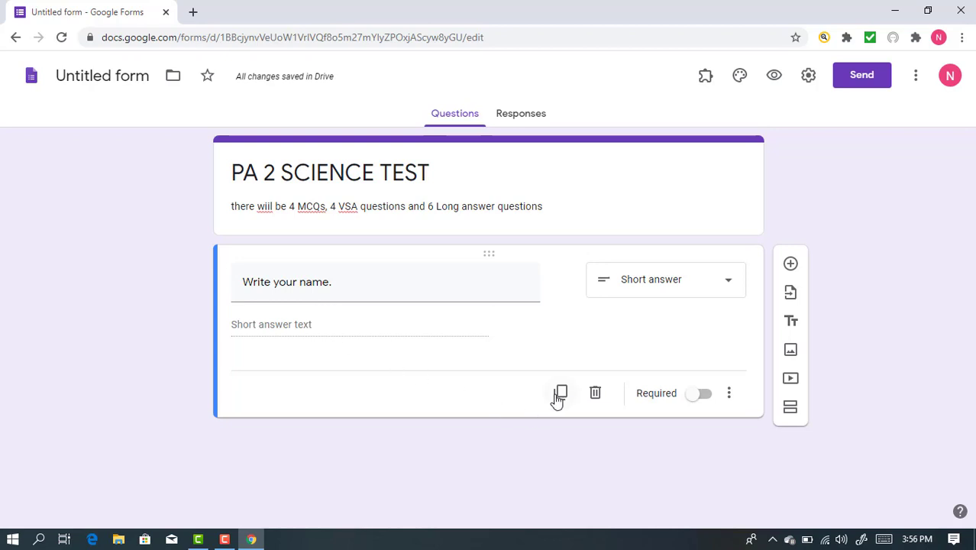
left_click(696, 394)
Add a required dropdown question titled "Class" below the name question, with 8 as its only option
left_click(790, 265)
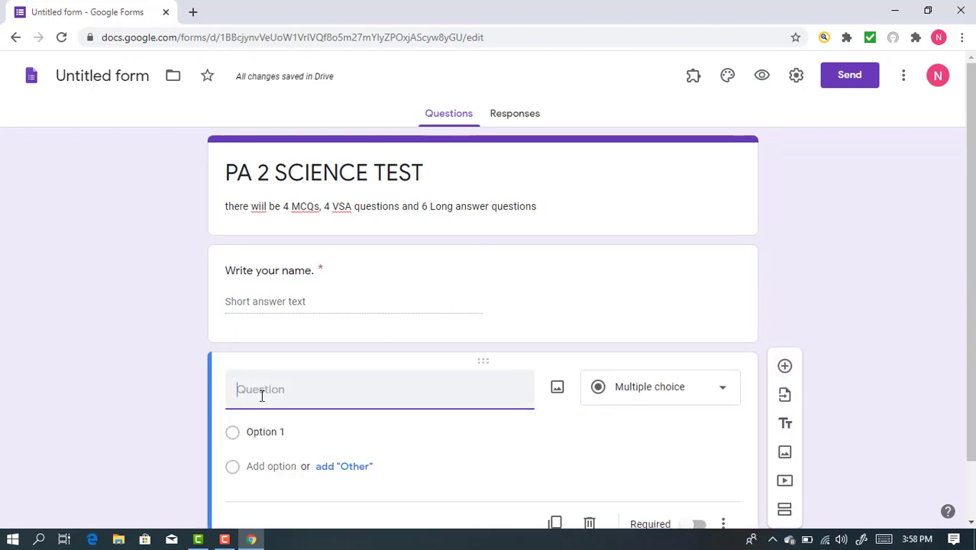
type("Class")
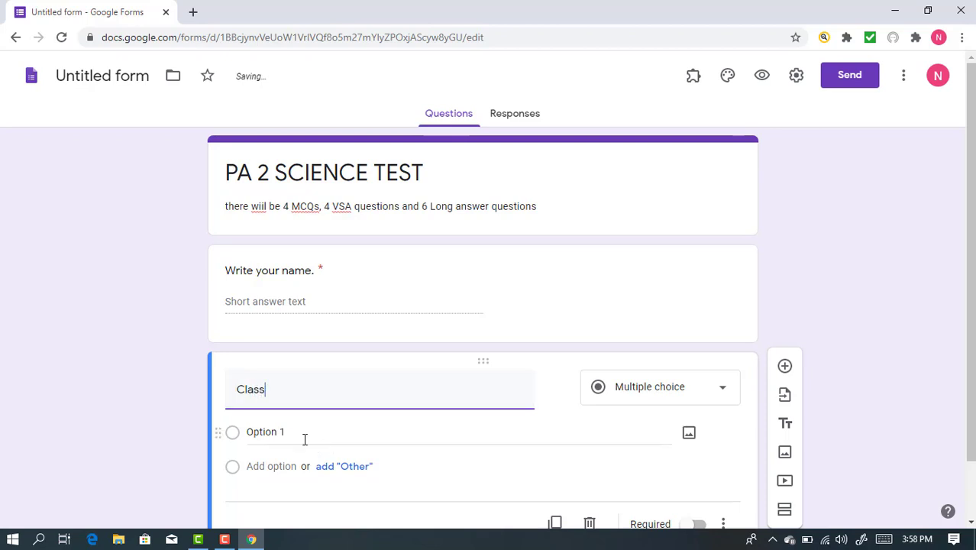
left_click(724, 394)
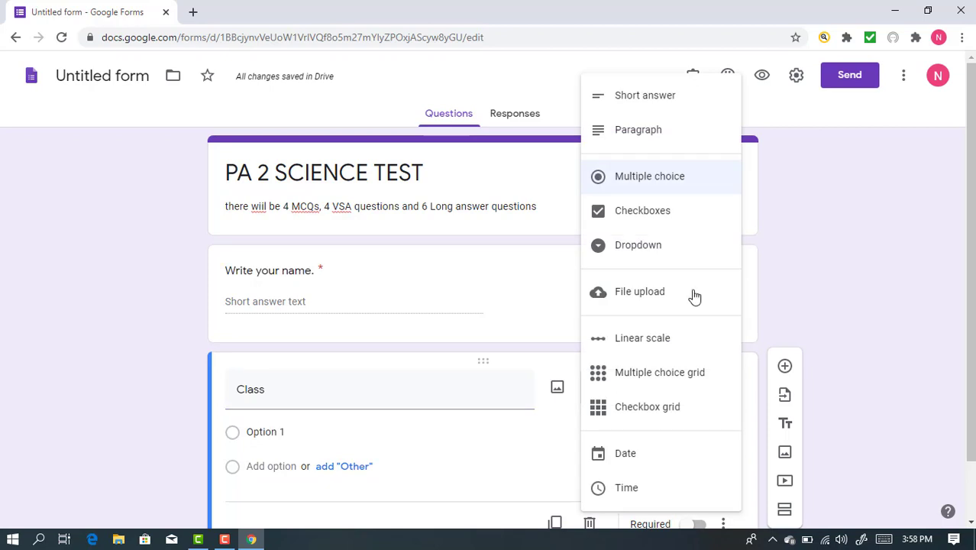
left_click(667, 99)
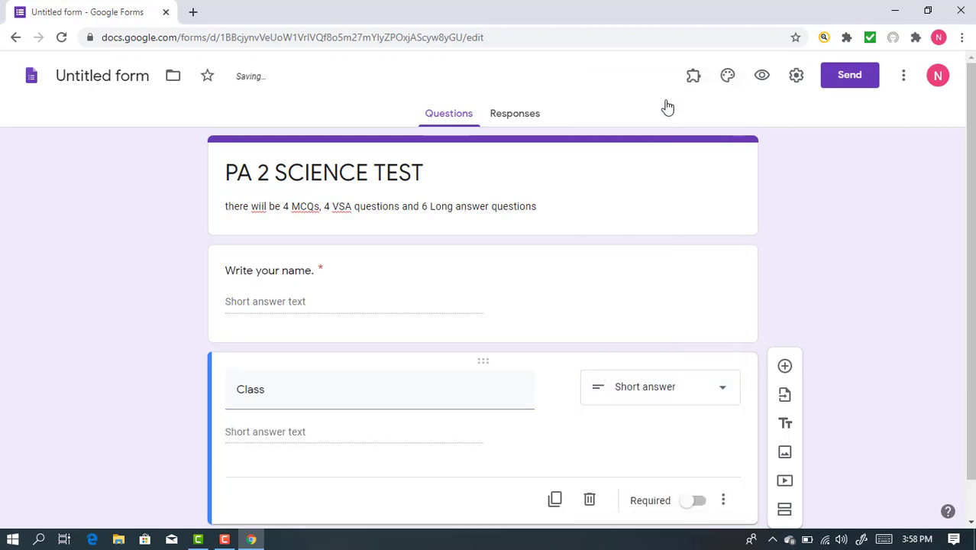
left_click(724, 392)
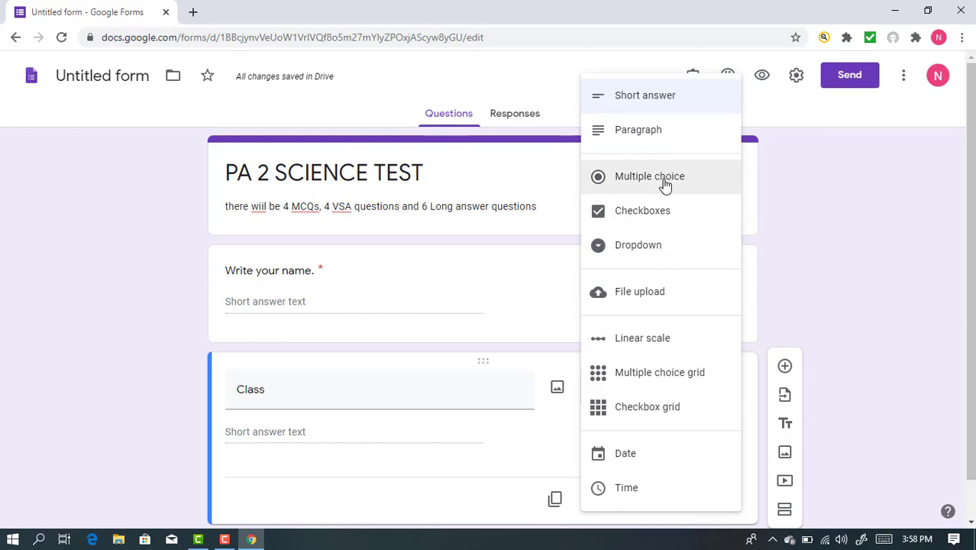
left_click(649, 248)
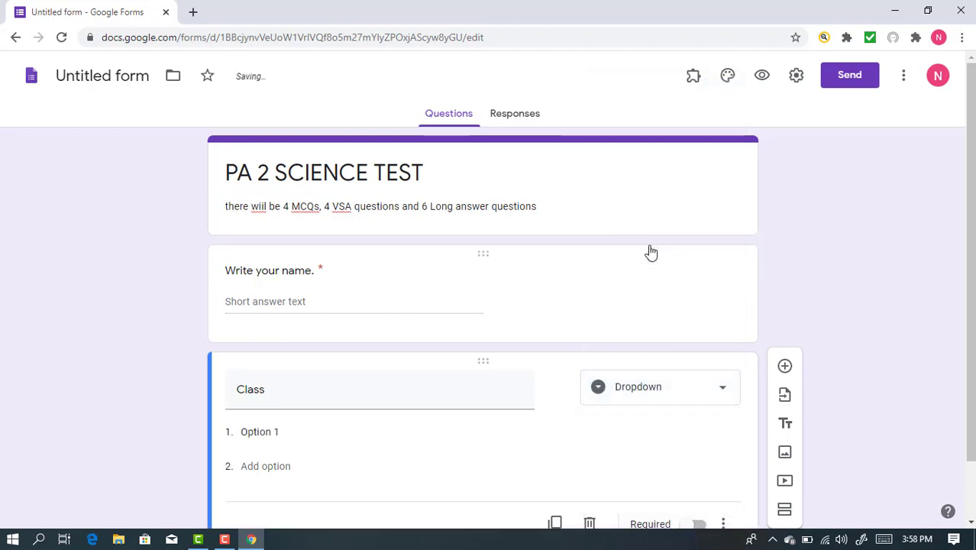
left_click(260, 432)
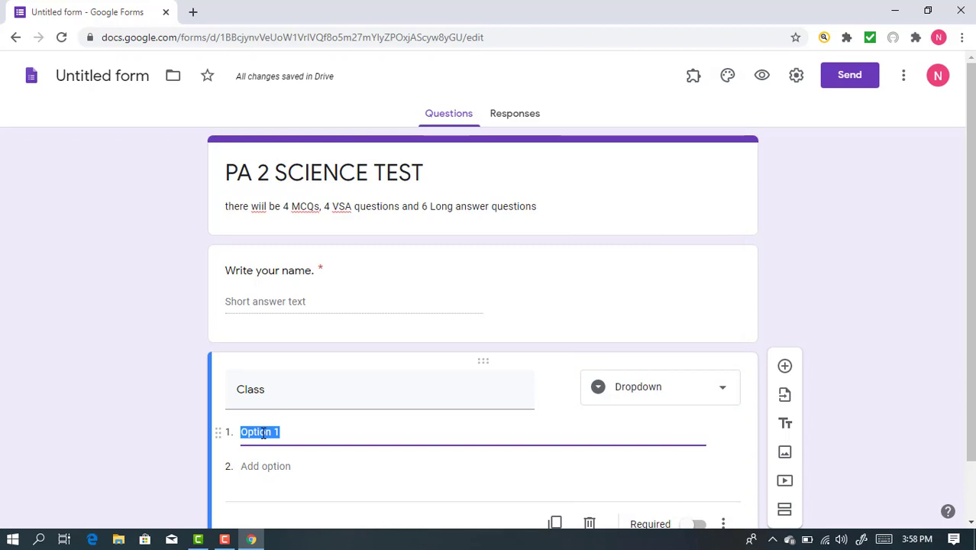
type("8")
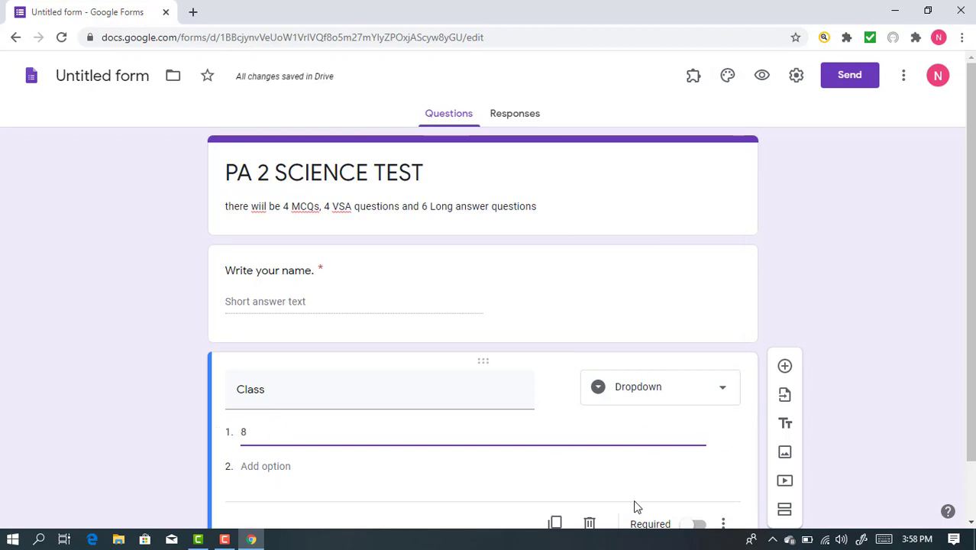
left_click(691, 524)
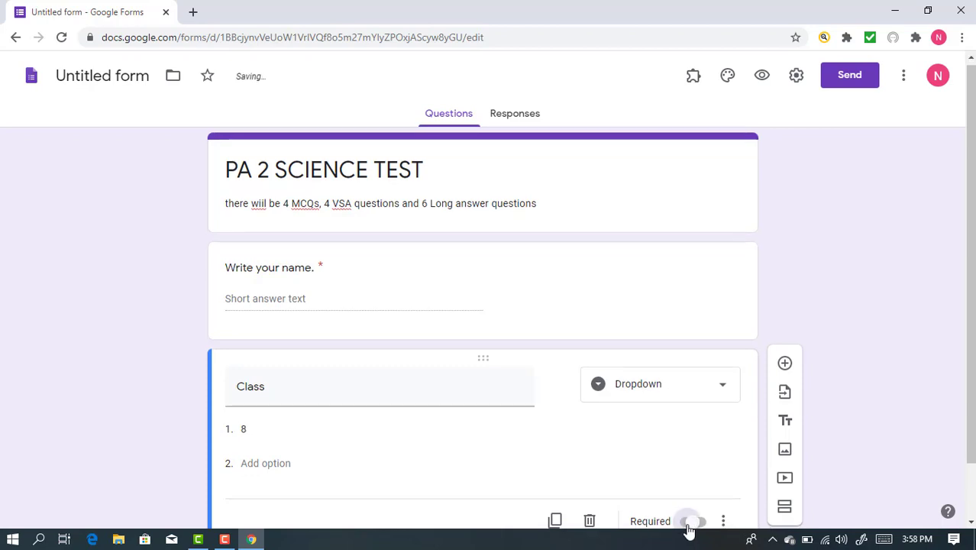
Add a required multiple-choice question titled "Section" below the class question, with A and B as its only options
left_click(784, 368)
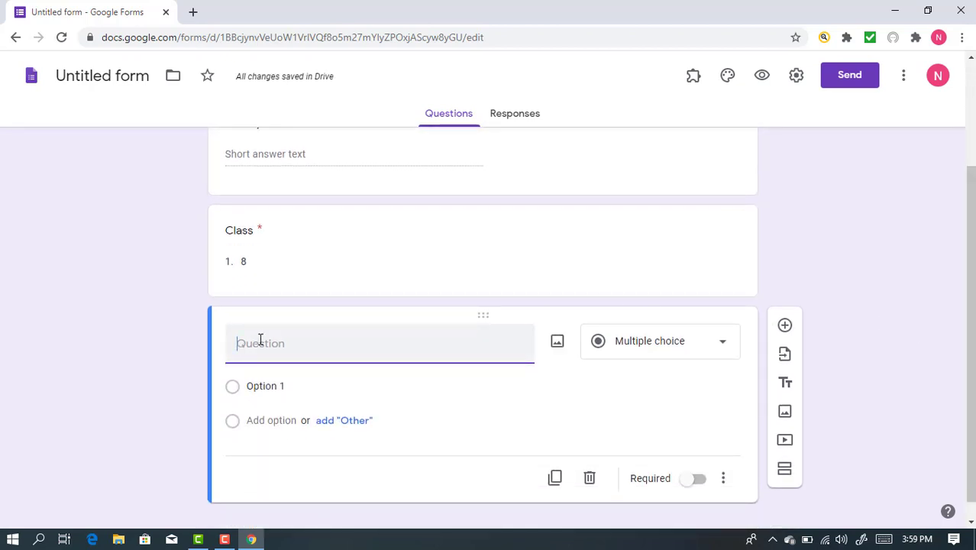
type("Section")
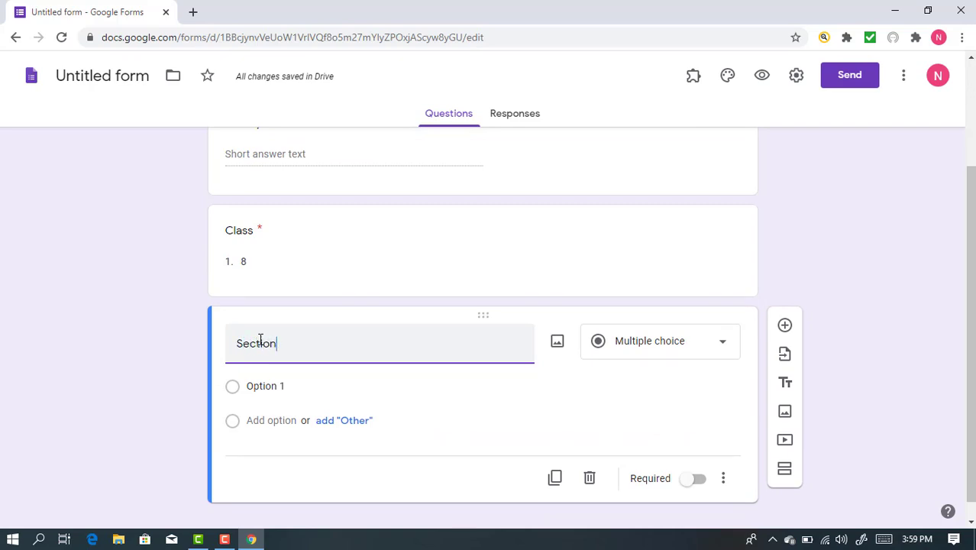
left_click(262, 388)
type("A")
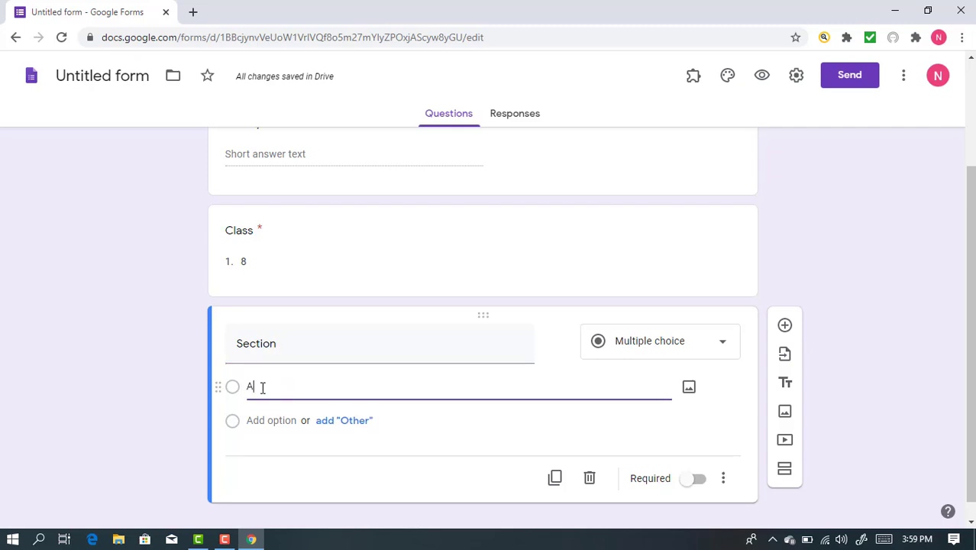
left_click(276, 424)
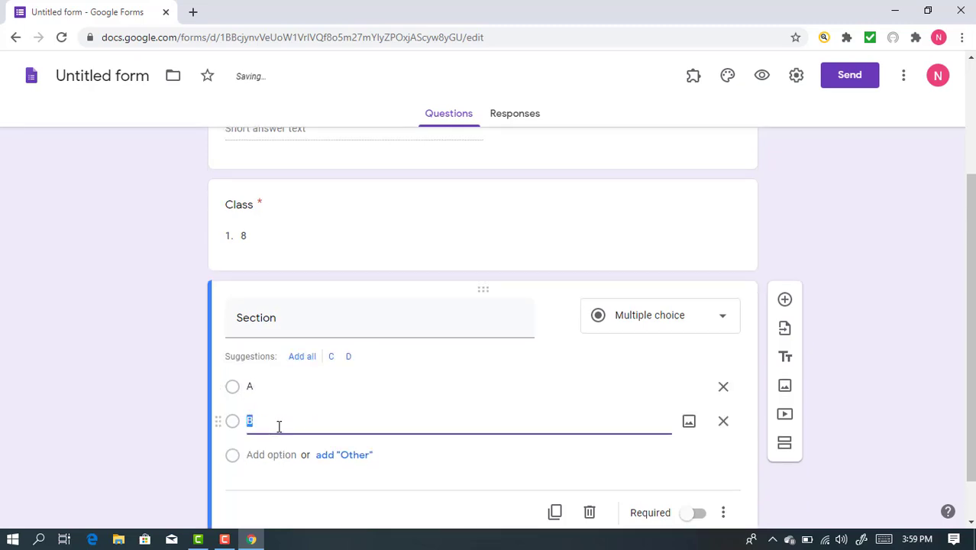
type("B")
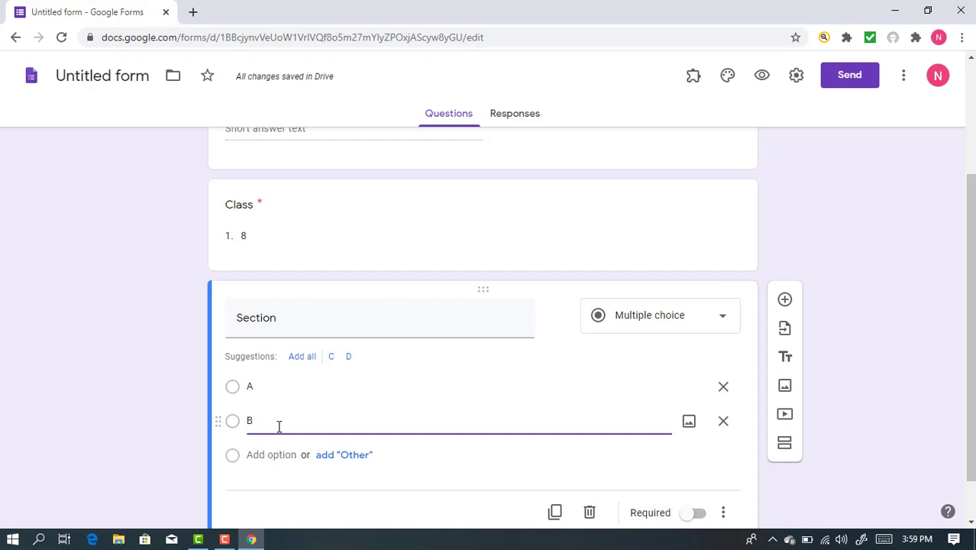
left_click(271, 455)
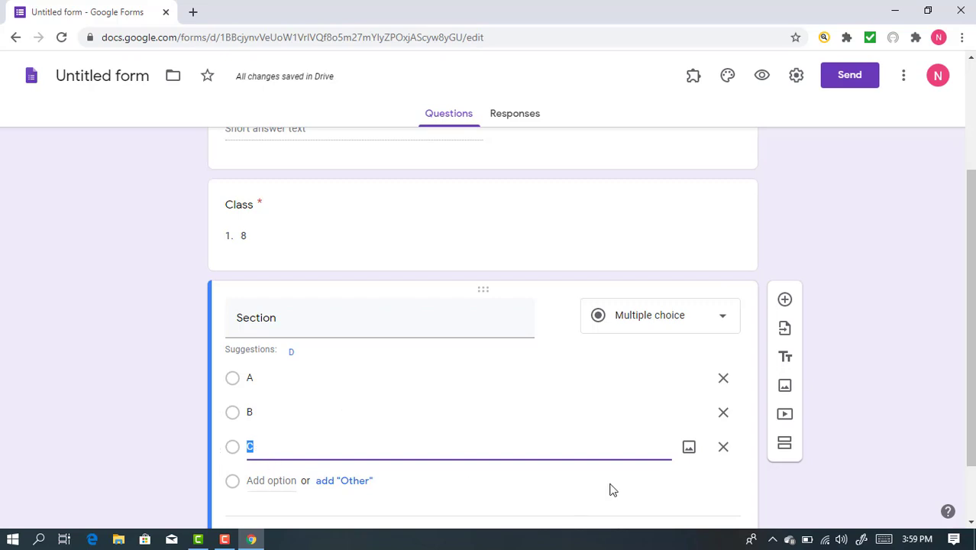
left_click(724, 450)
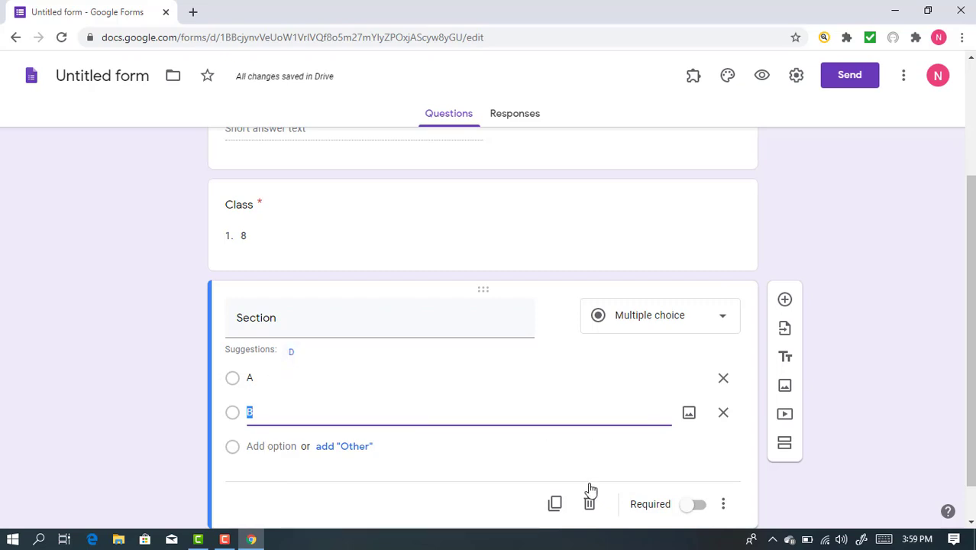
left_click(686, 512)
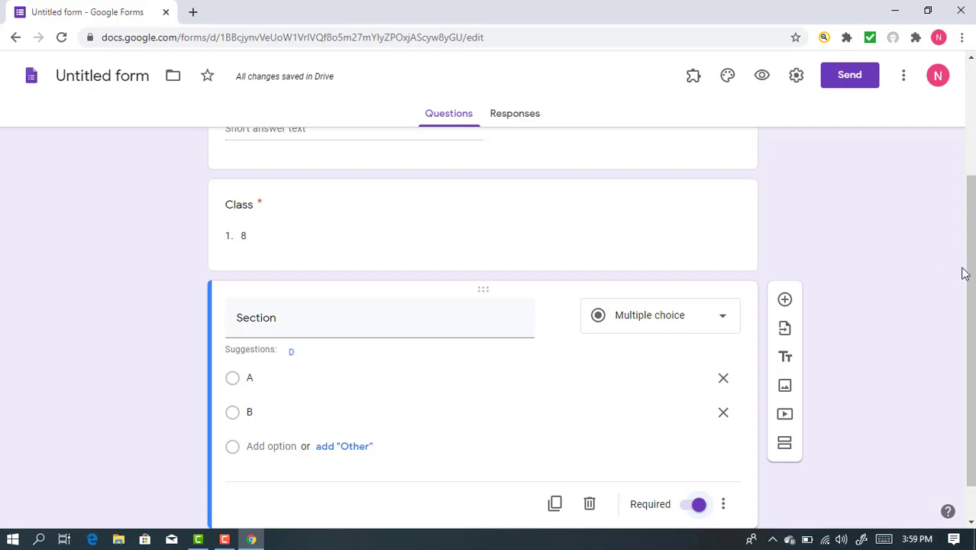
Add a new question titled "Roll No." below the section question
left_click_drag(972, 275, 972, 332)
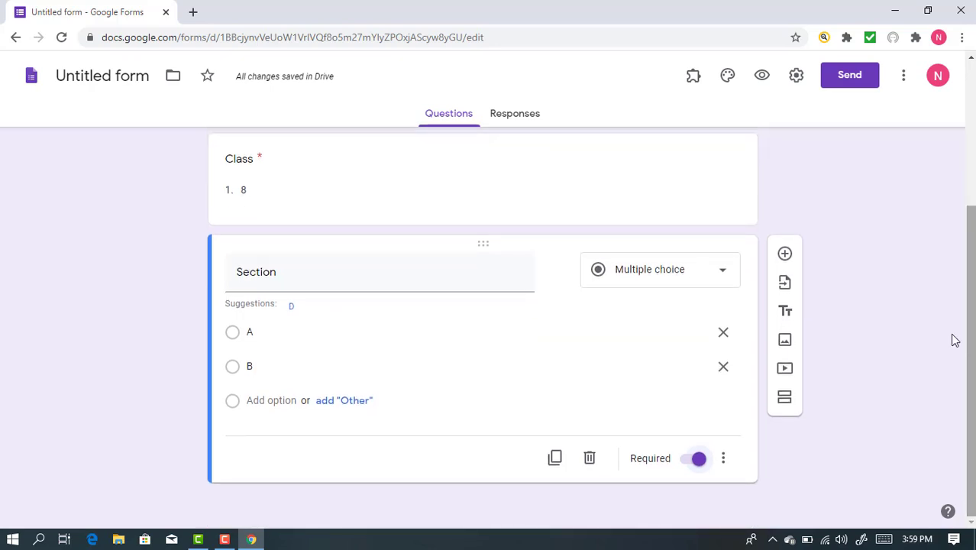
left_click(785, 255)
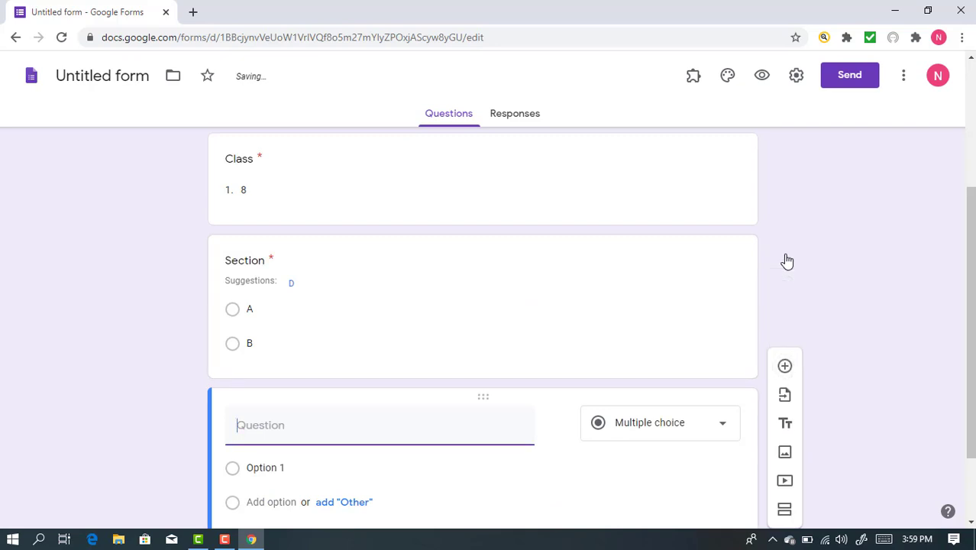
type("Roo")
key("BackSpace")
type("ll")
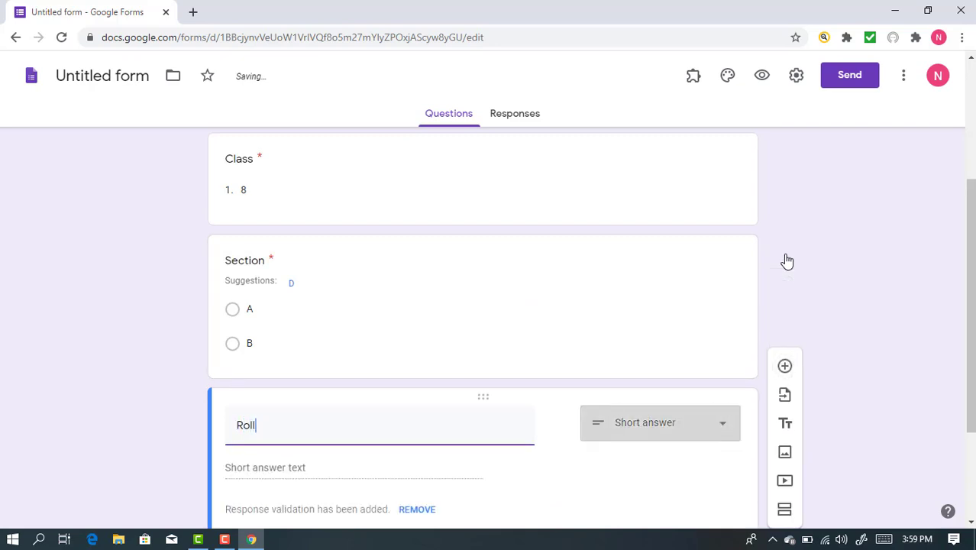
type(" No.")
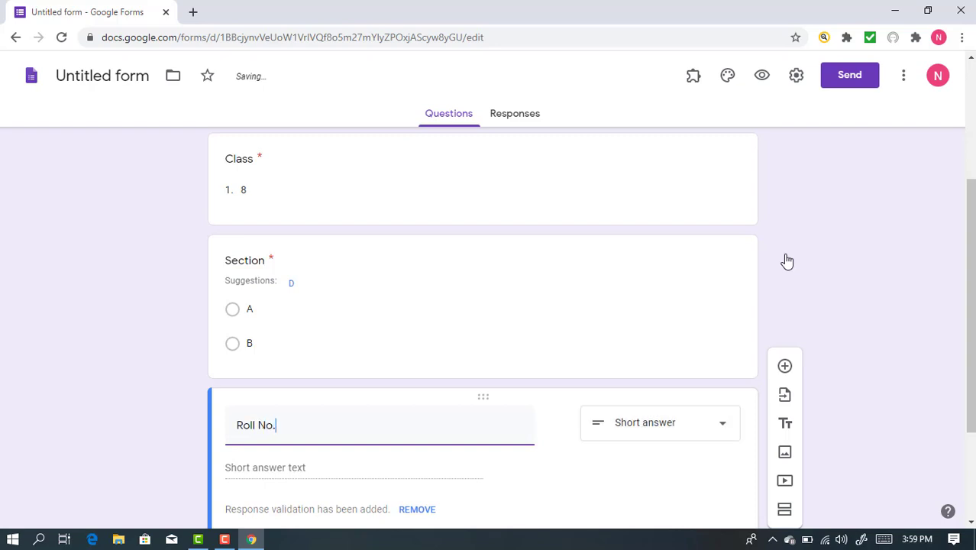
Set the Roll No. question to the short-answer type without response validation and make it required
left_click(699, 424)
left_click(634, 247)
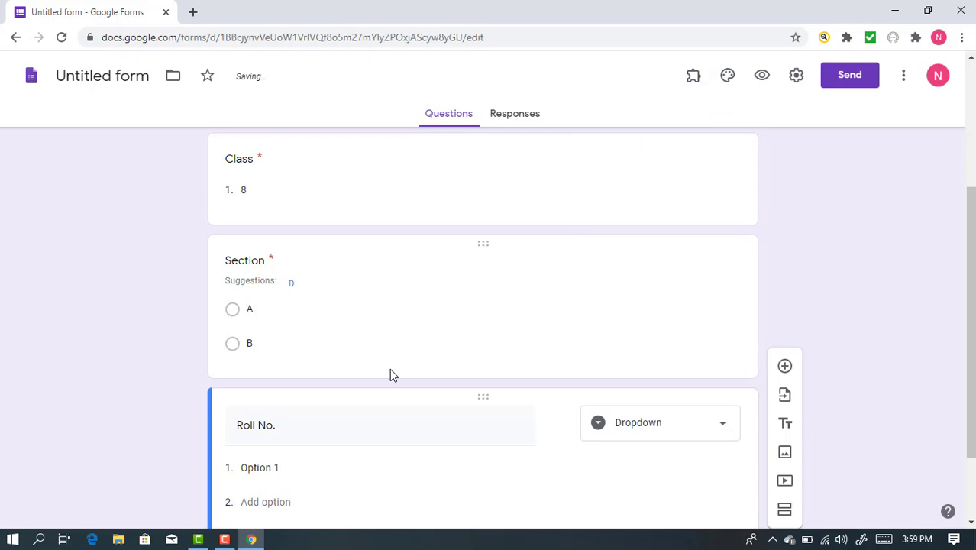
left_click(724, 430)
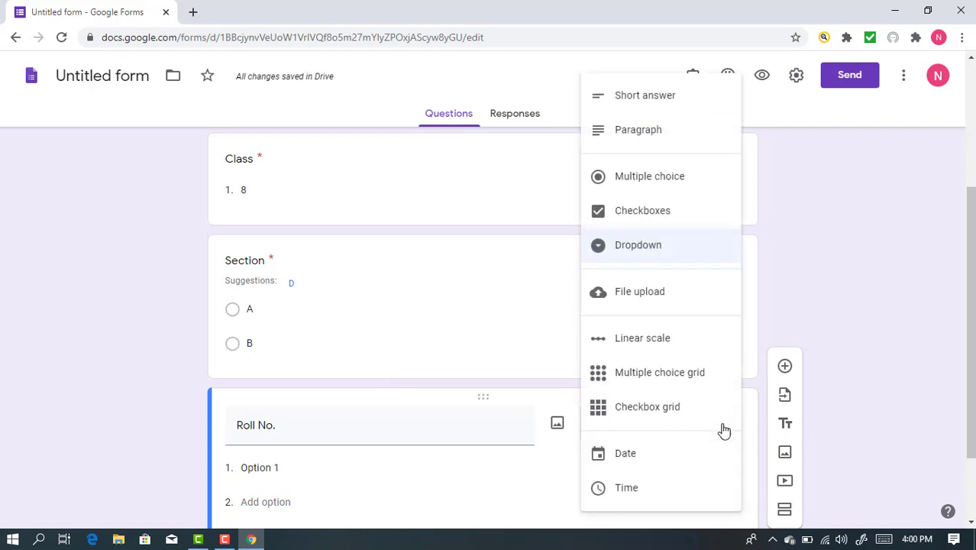
left_click(665, 98)
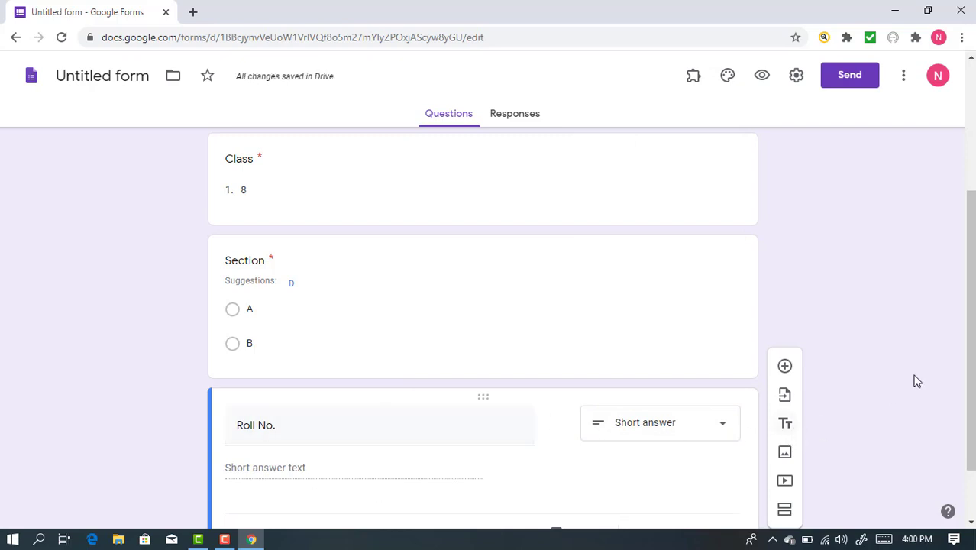
scroll(688, 443, "down", 1)
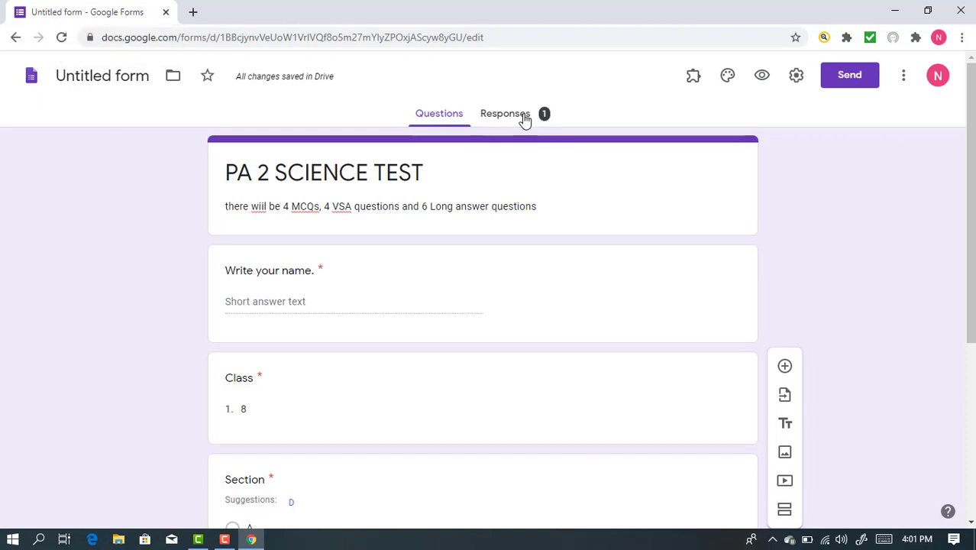
Examine the form's response summary and the available response options, and return to the questions
left_click(505, 114)
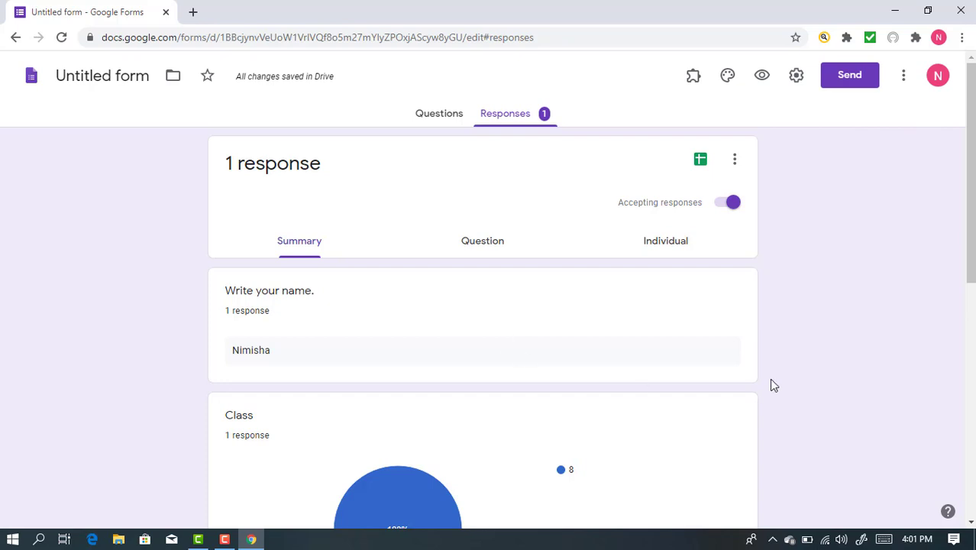
scroll(964, 273, "down", 3)
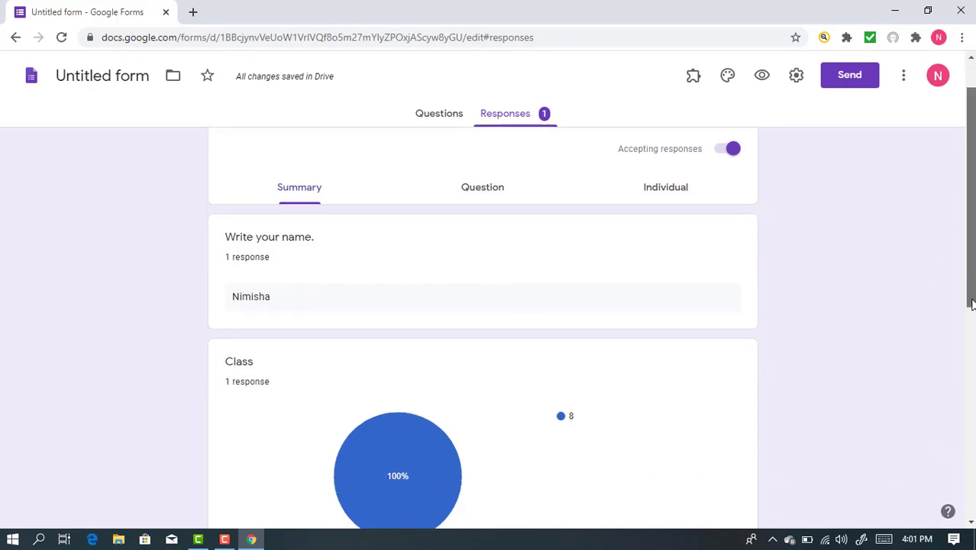
scroll(971, 201, "up", 3)
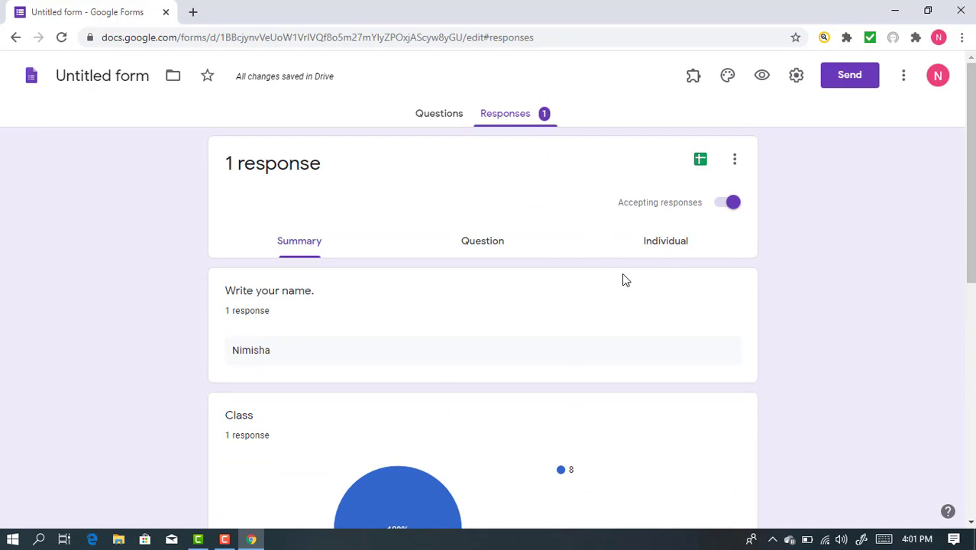
left_click(735, 163)
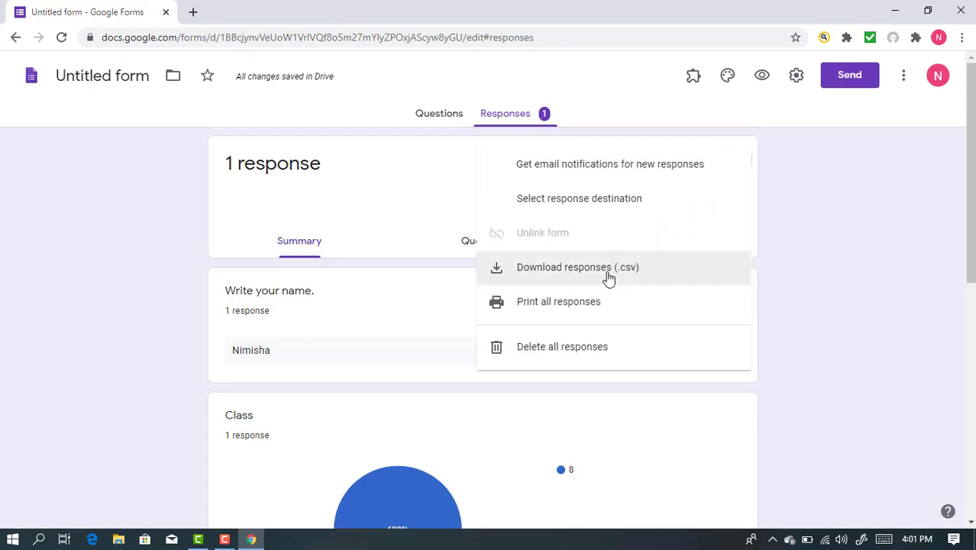
left_click(458, 120)
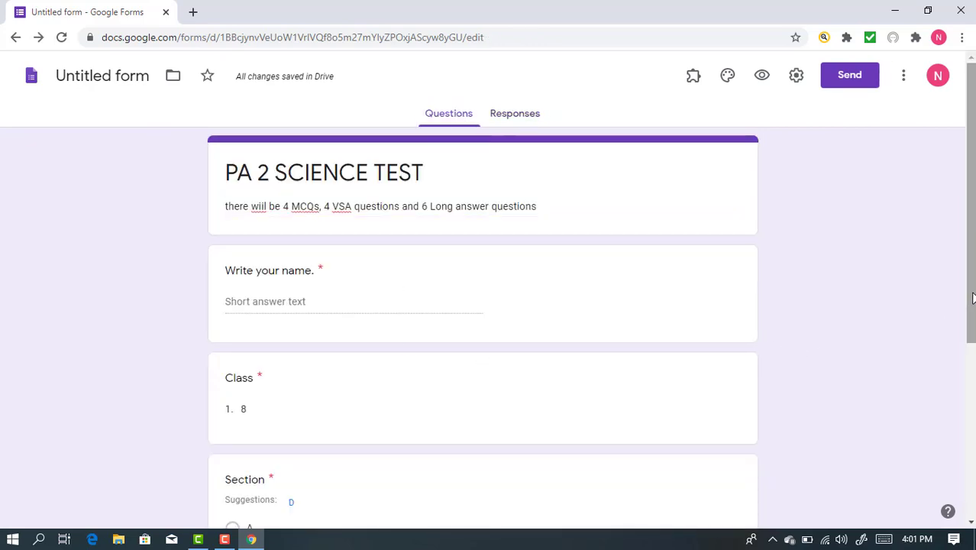
Add a new section after the Roll No. question and title it "Test Starts"
scroll(972, 297, "down", 3)
scroll(784, 446, "down", 1)
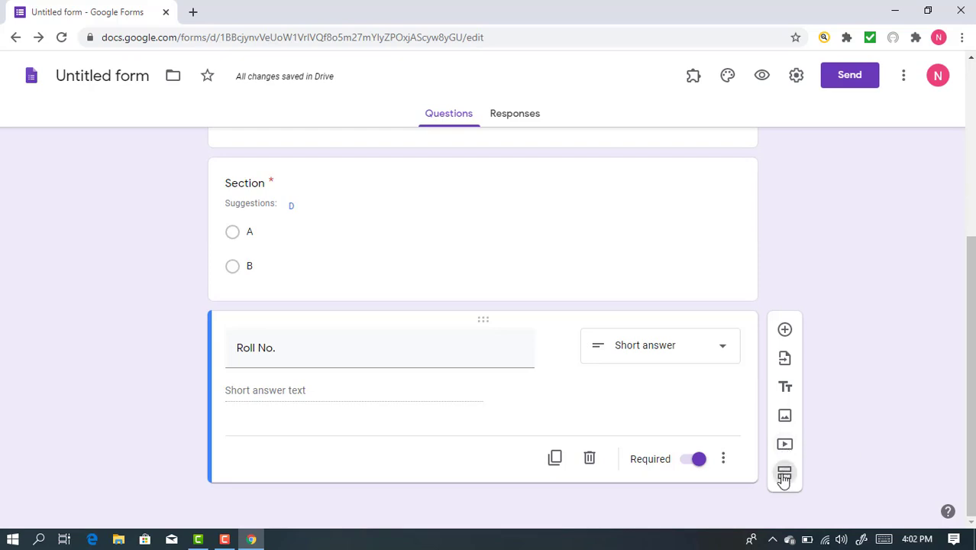
left_click(784, 475)
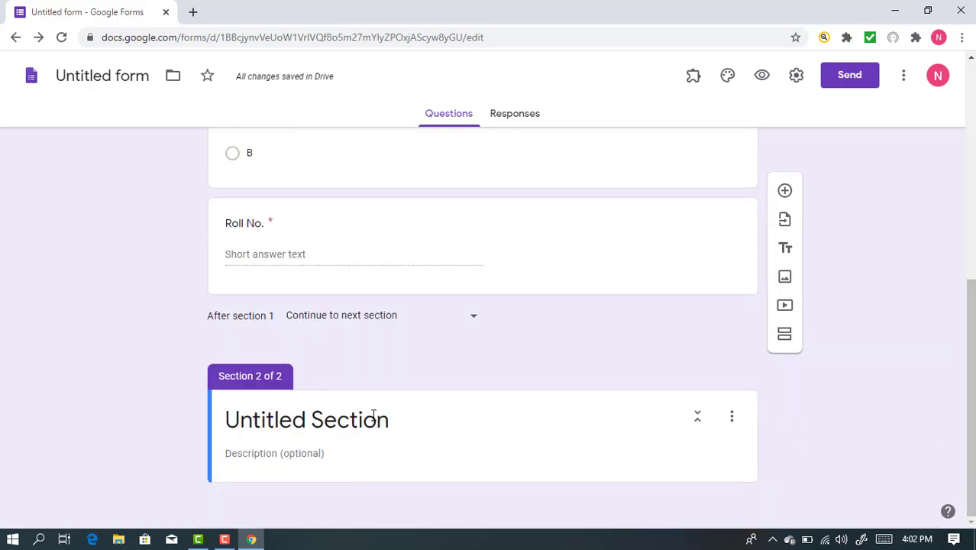
left_click(374, 415)
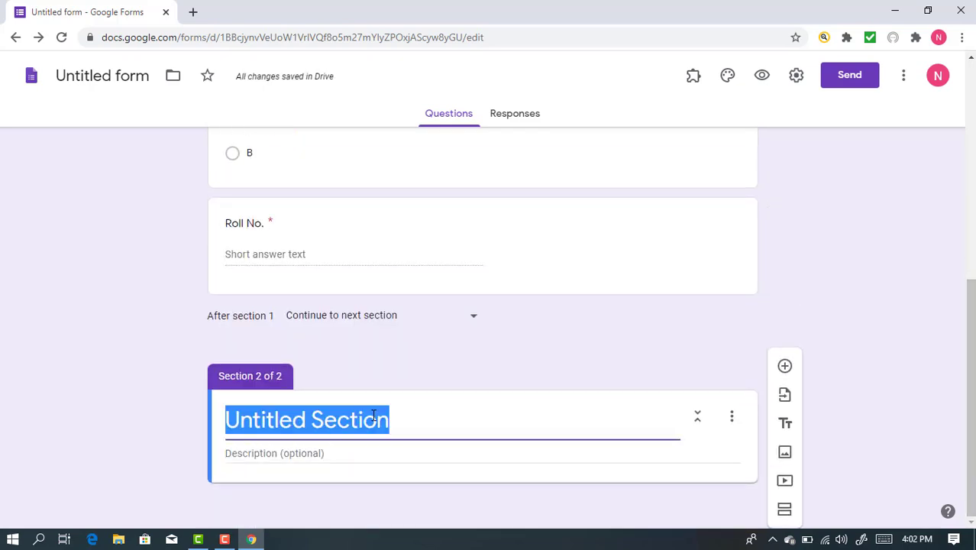
type("Test ")
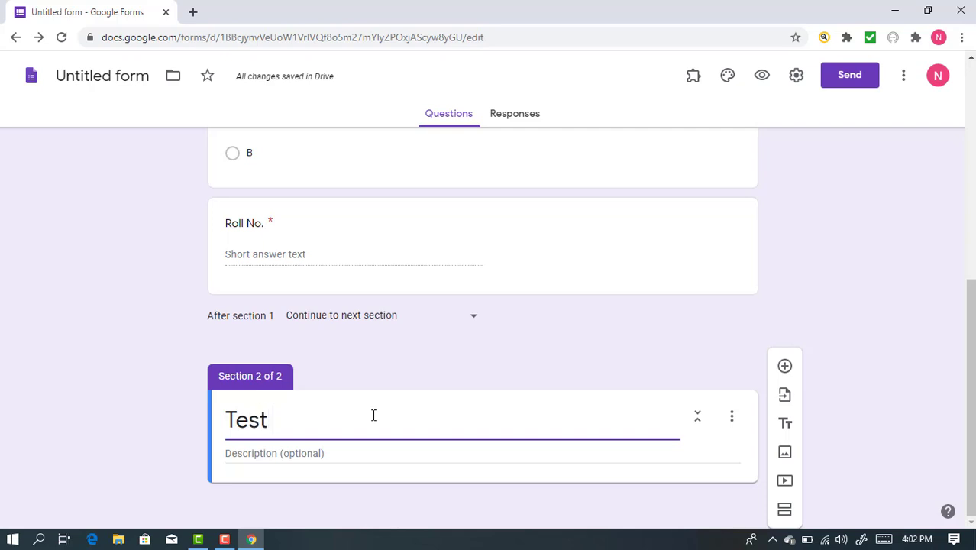
type("Starts")
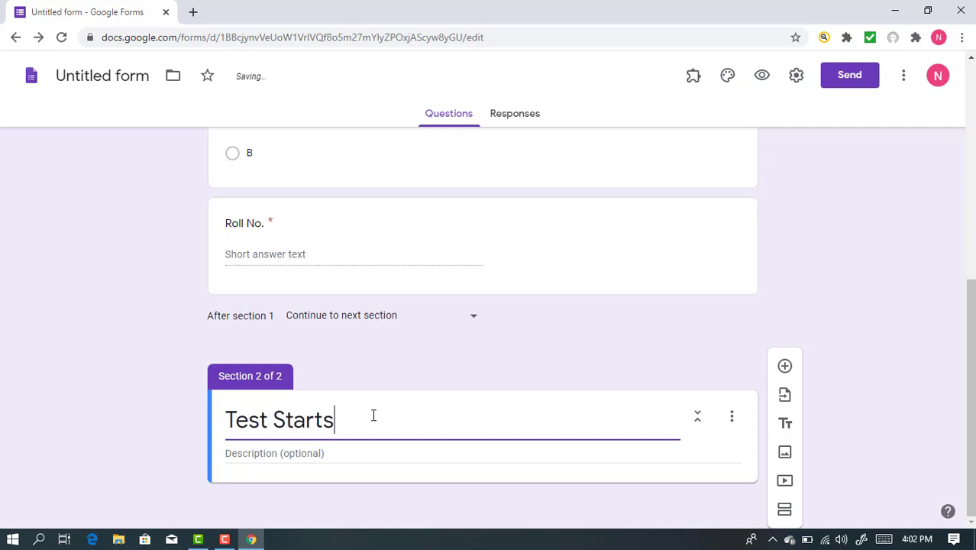
Enter "Time 1 hr" and, spaced apart on the same line, "Max. marks 20" as the Test Starts section's description
left_click(295, 452)
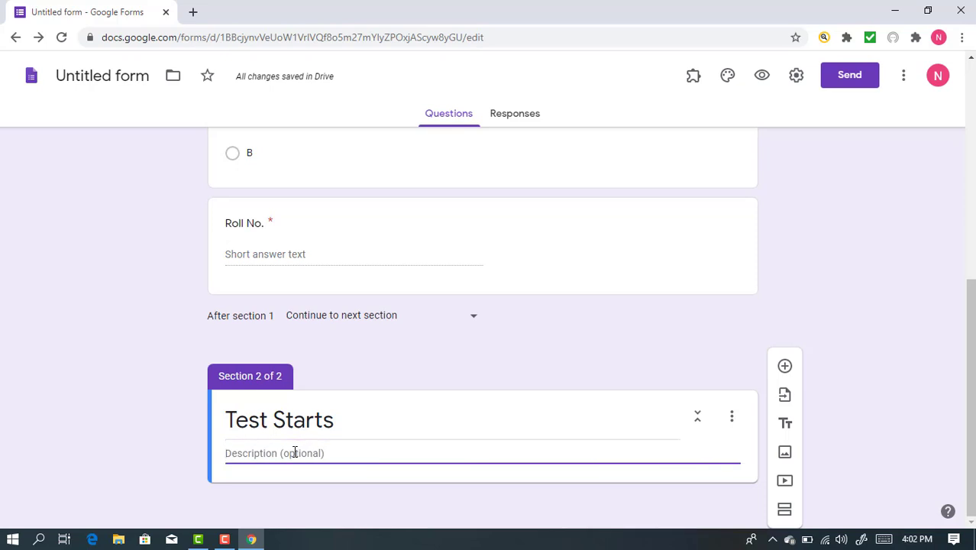
type("Time")
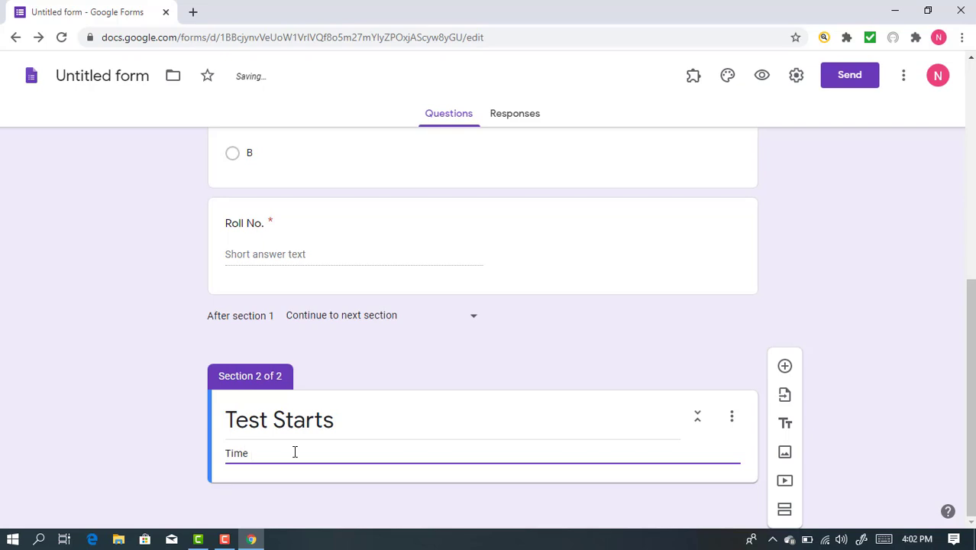
type(" 1 hr")
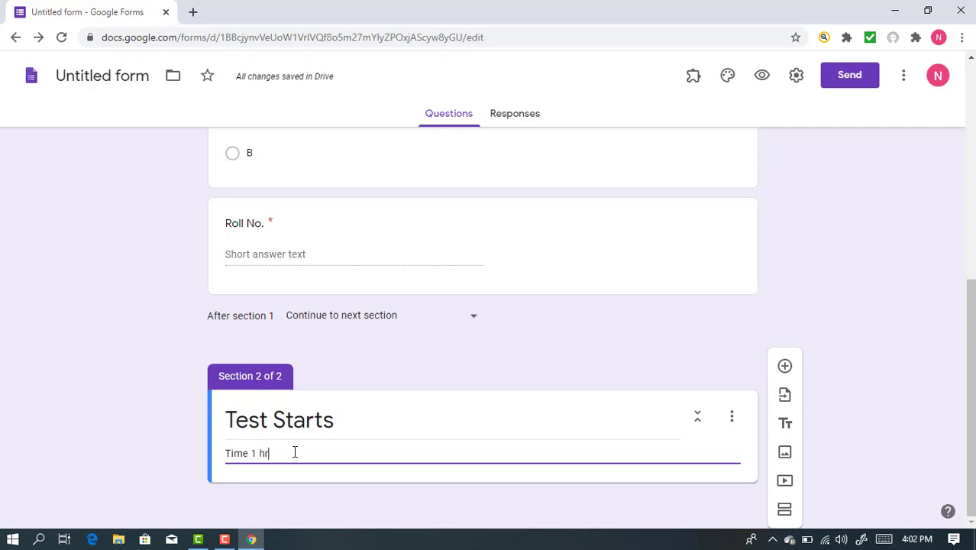
key("Tab")
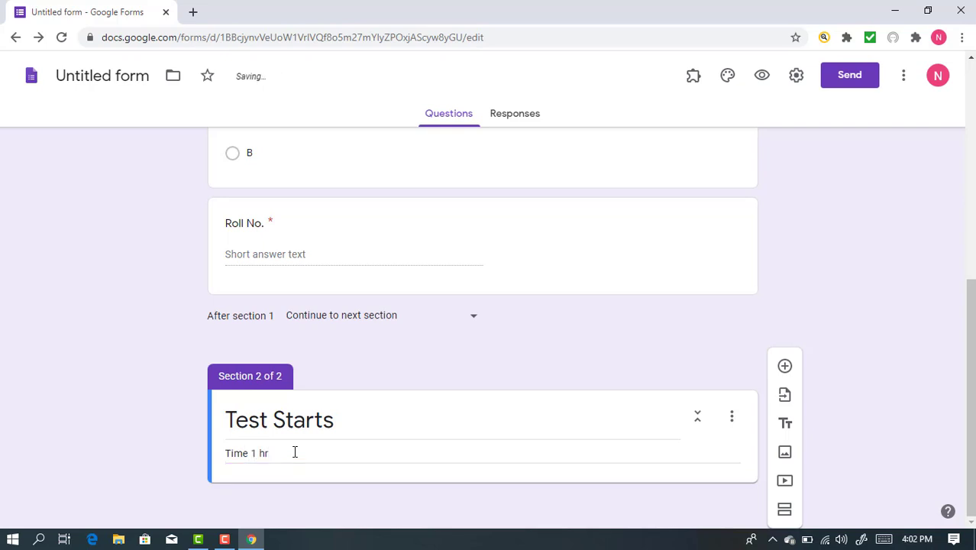
triple_click(508, 451)
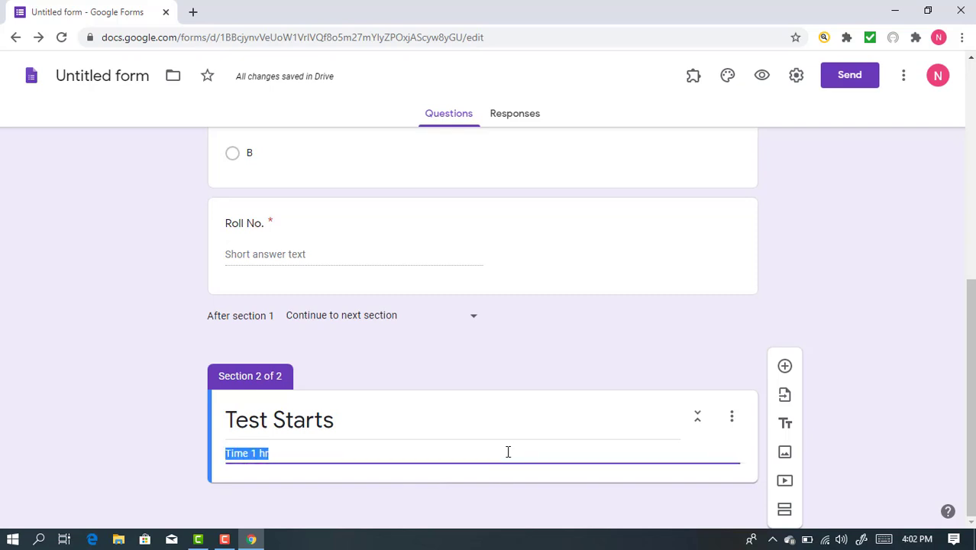
left_click(508, 451)
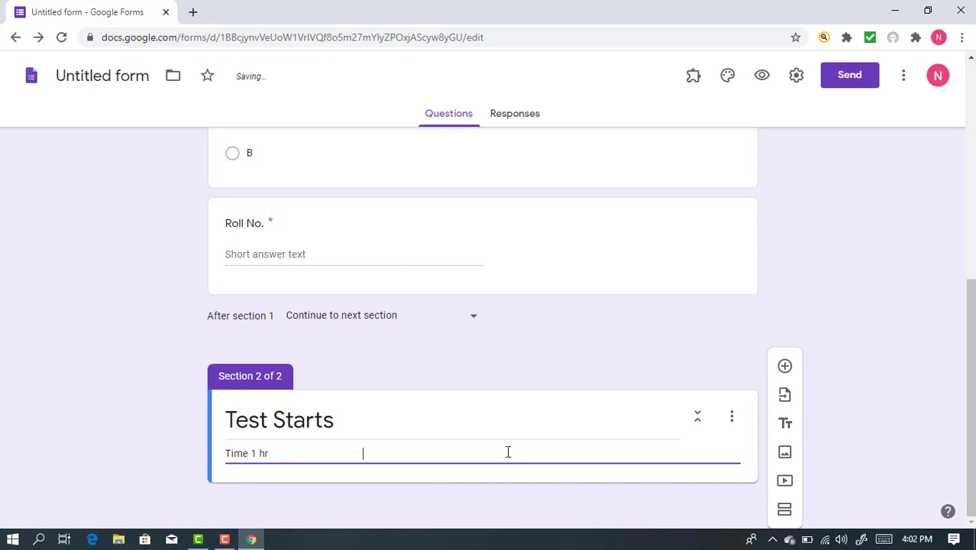
type("Max. marks 20")
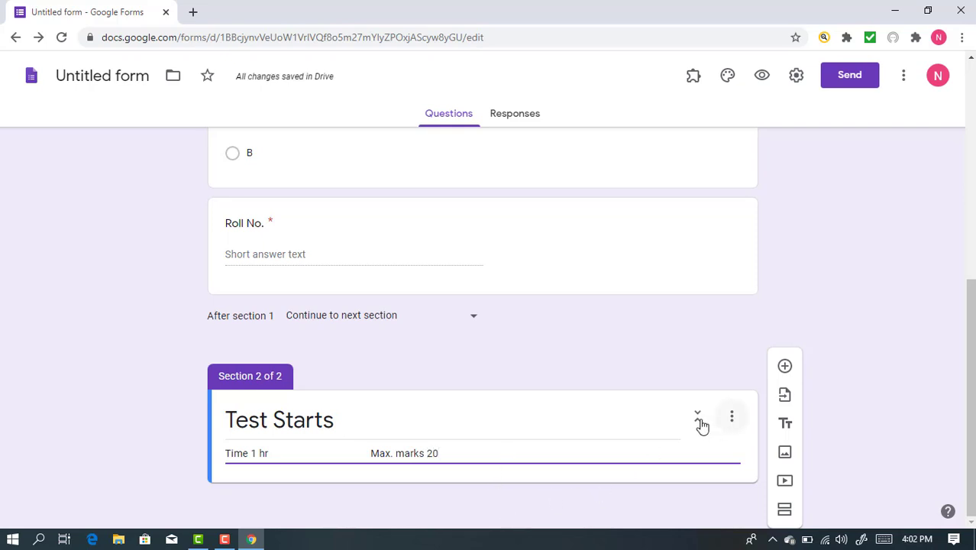
Add a new question under the Test Starts section
left_click(785, 368)
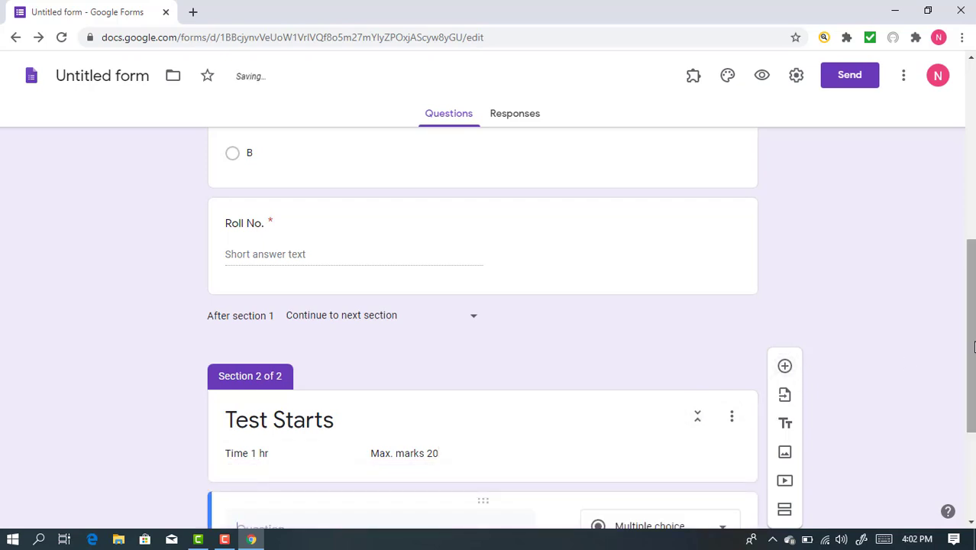
left_click_drag(973, 347, 972, 430)
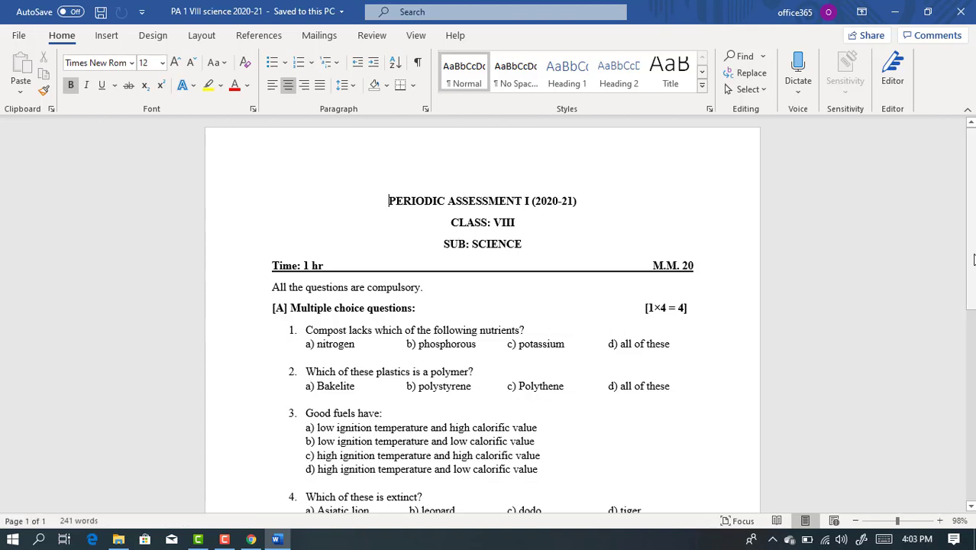
In the Word document PA 1 VIII science 2020-21, copy the first multiple choice question, "Compost lacks which of the following nutrients?"
scroll(974, 299, "down", 1)
scroll(974, 299, "down", 4)
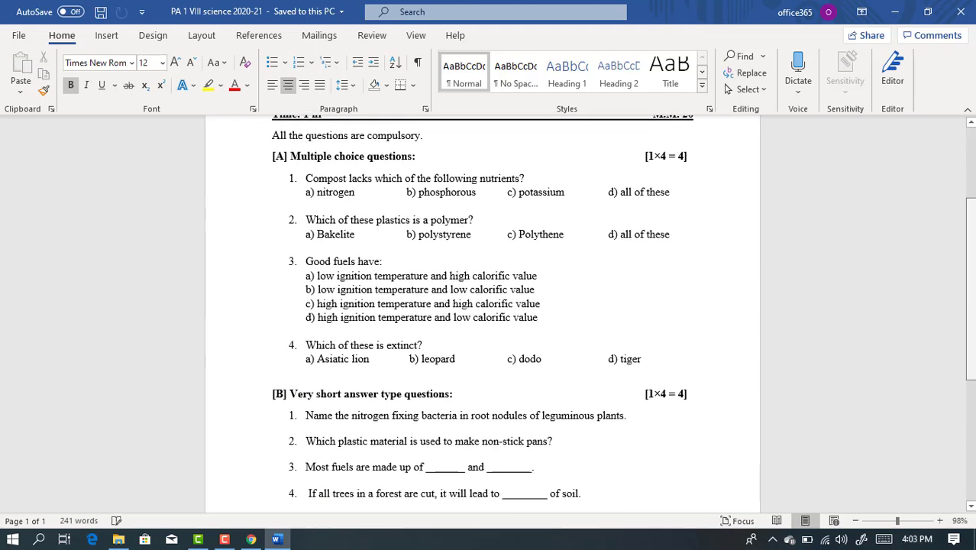
scroll(483, 313, "up", 2)
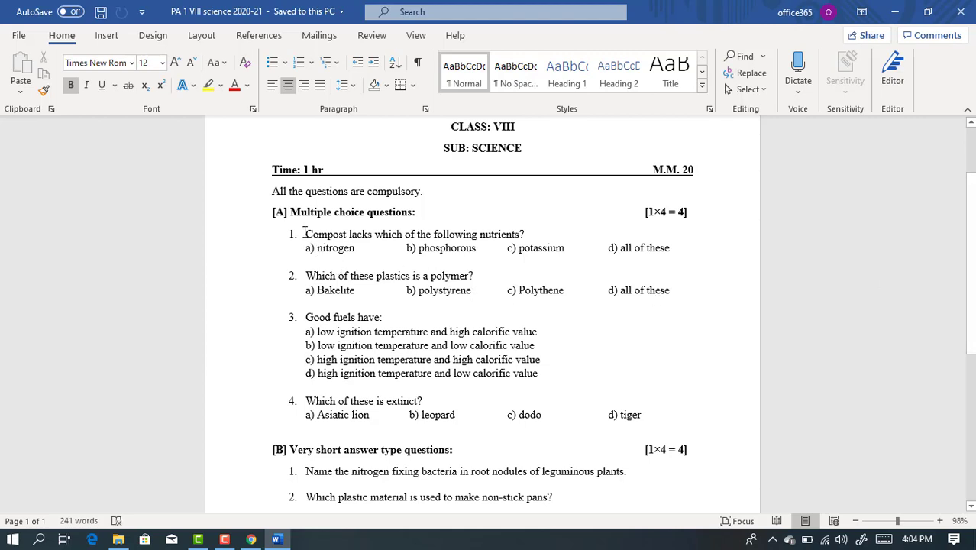
left_click_drag(304, 233, 541, 233)
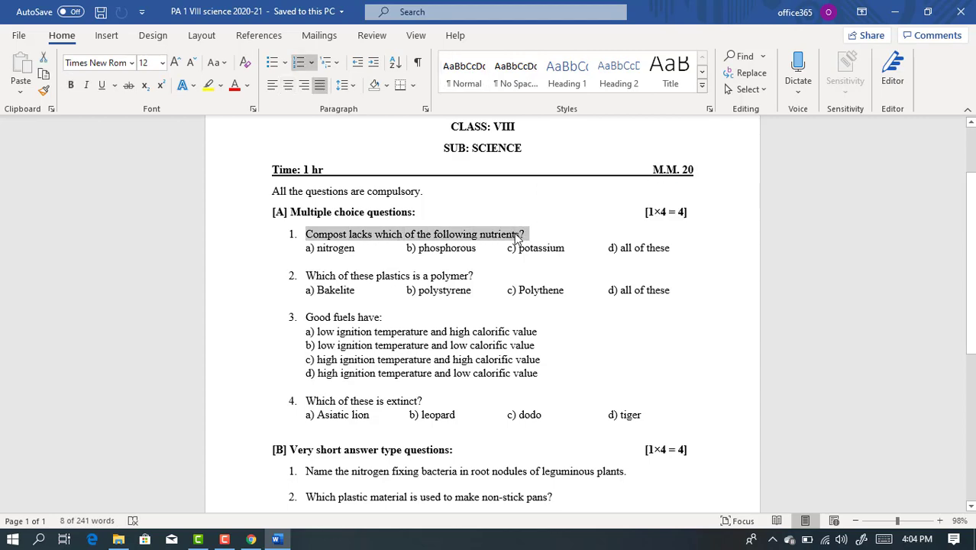
right_click(517, 239)
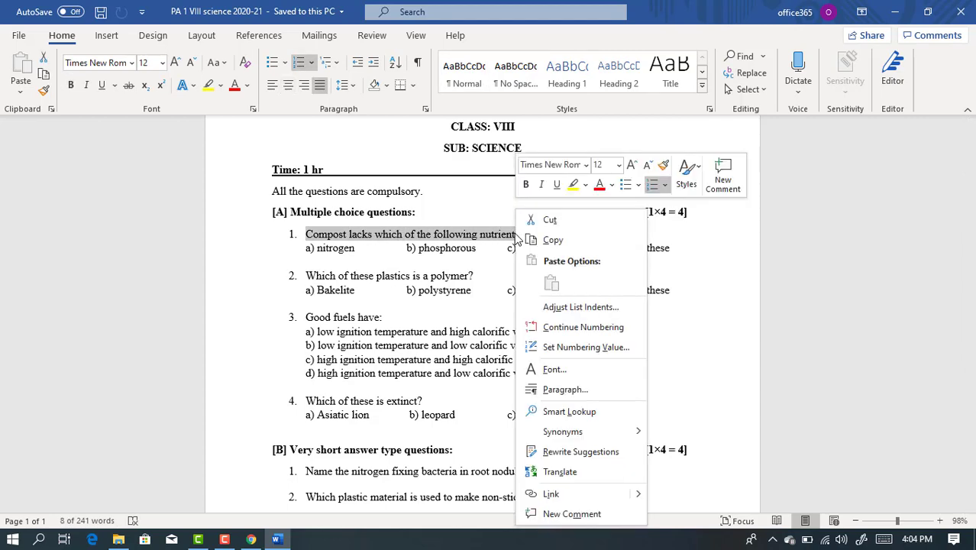
left_click(556, 240)
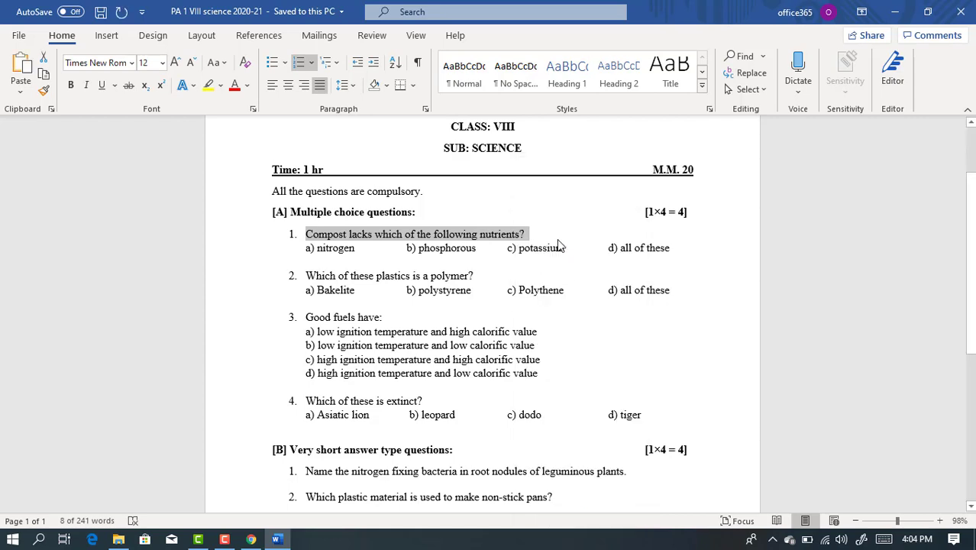
Switch to the Google Forms page in Chrome and paste the copied text as the new question's title
left_click(271, 539)
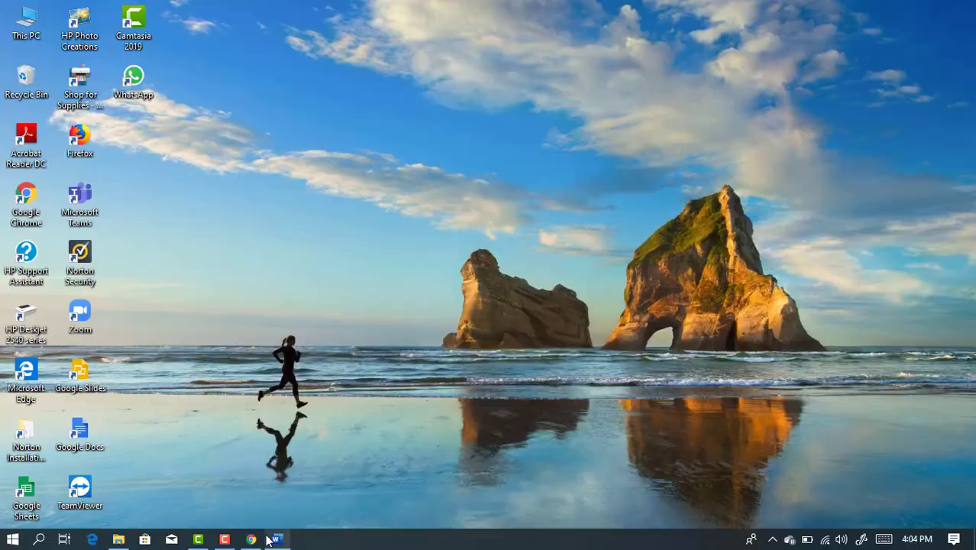
left_click(252, 539)
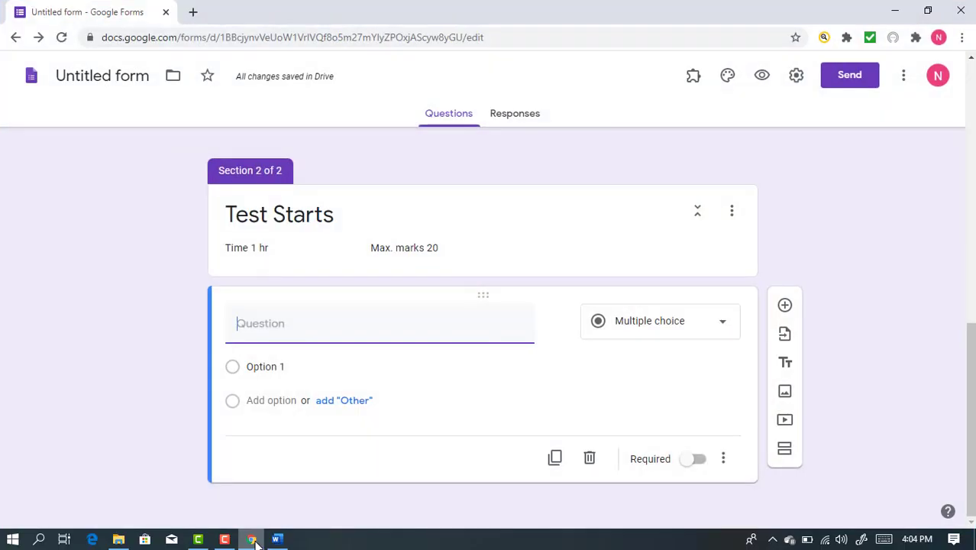
right_click(261, 326)
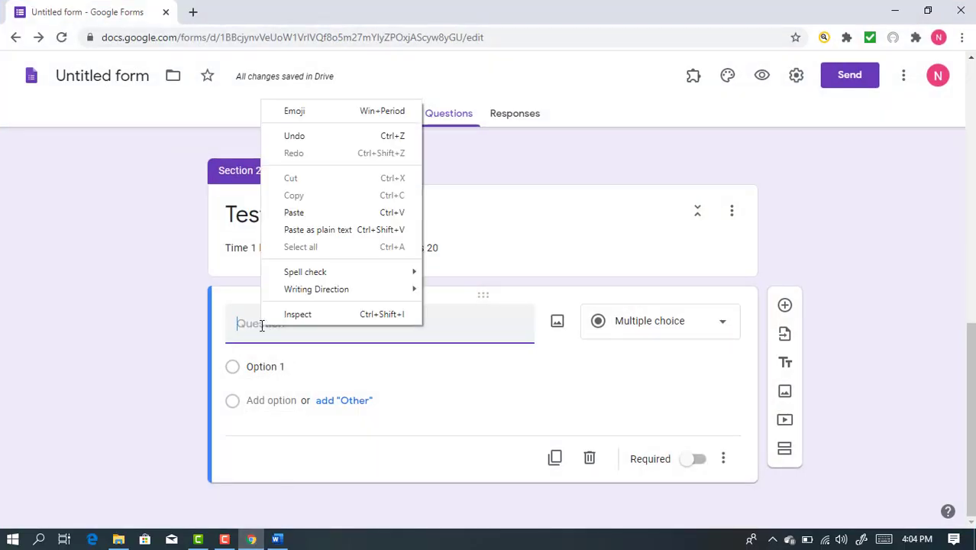
left_click(298, 214)
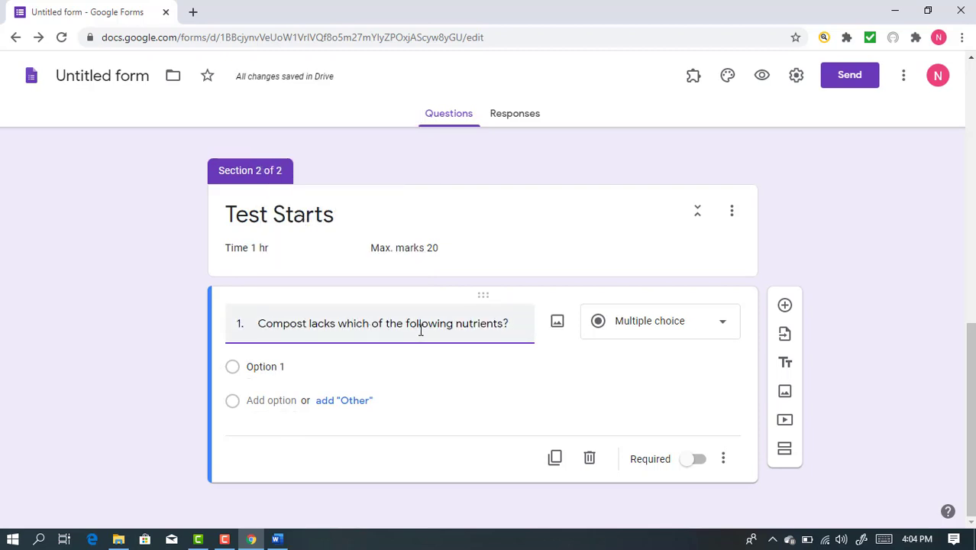
Give the compost question four answer options: Nitrogen, Phosphorous, Potassium and All of these
left_click(294, 367)
type("Nitrogen")
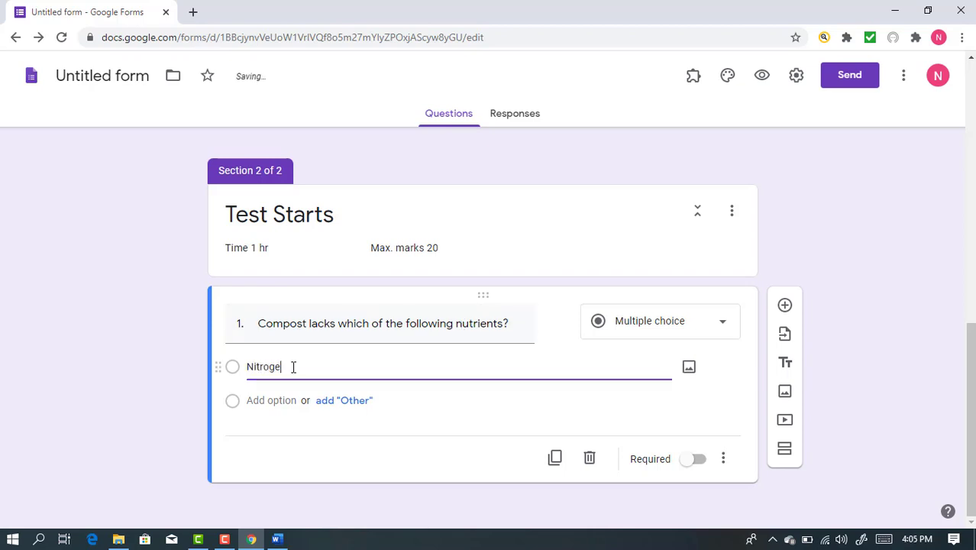
key("Return")
type("Phosphorous")
key("Return")
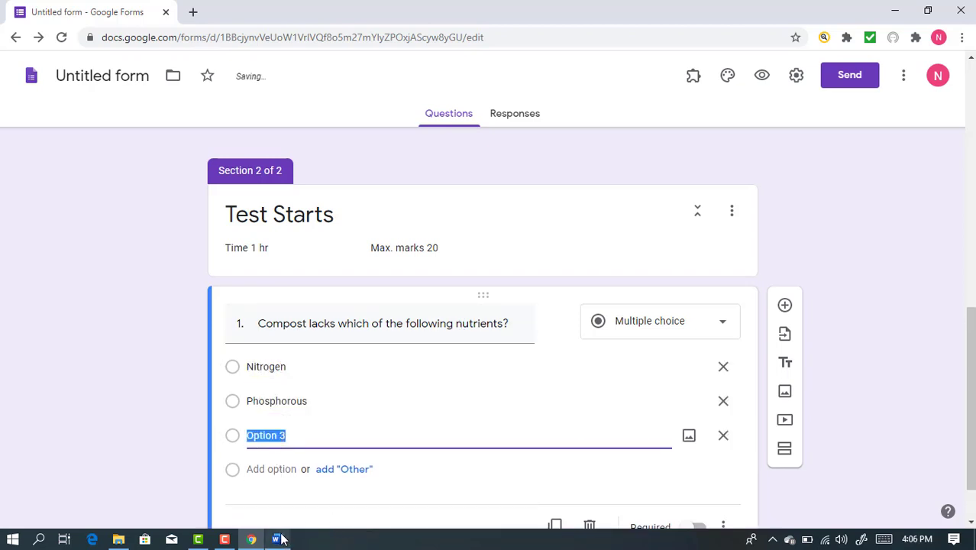
type("Potassium")
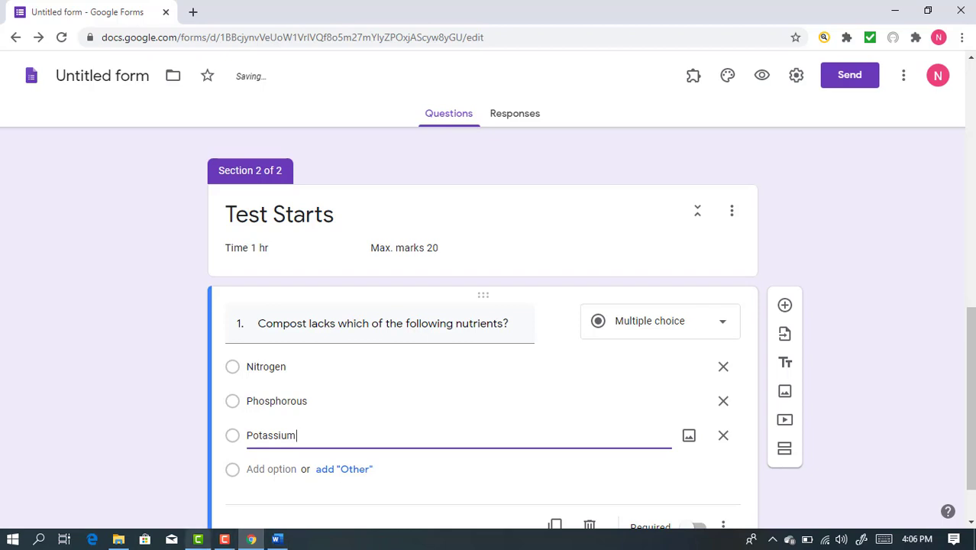
left_click(273, 469)
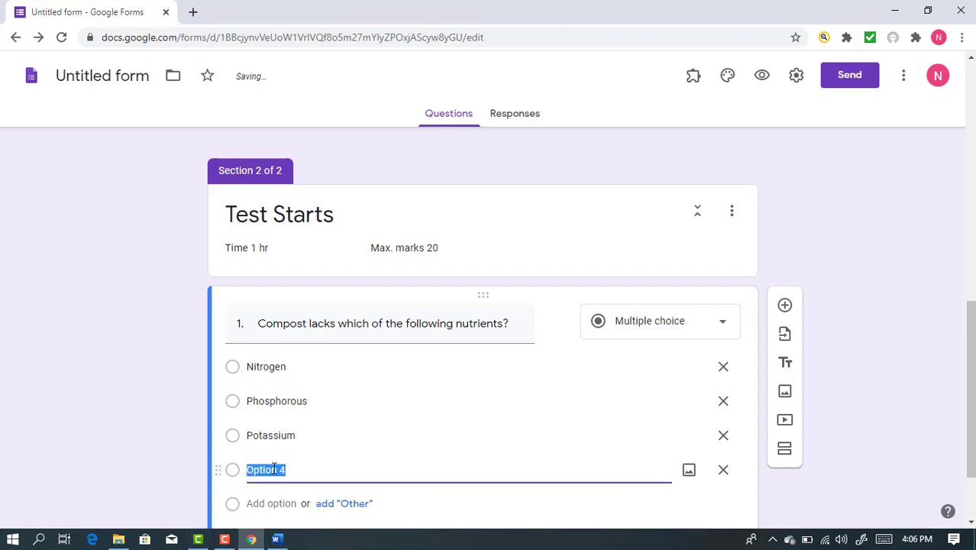
type("All ")
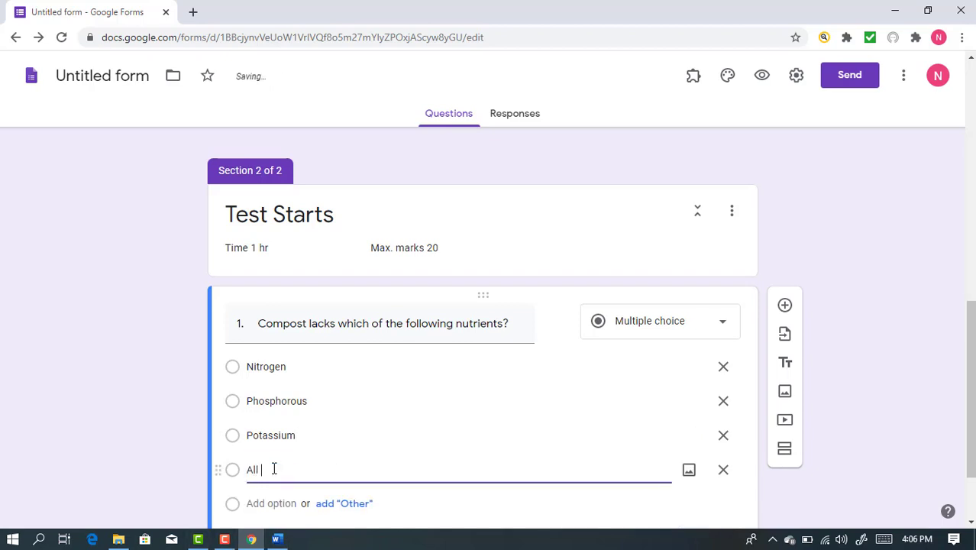
type("of these")
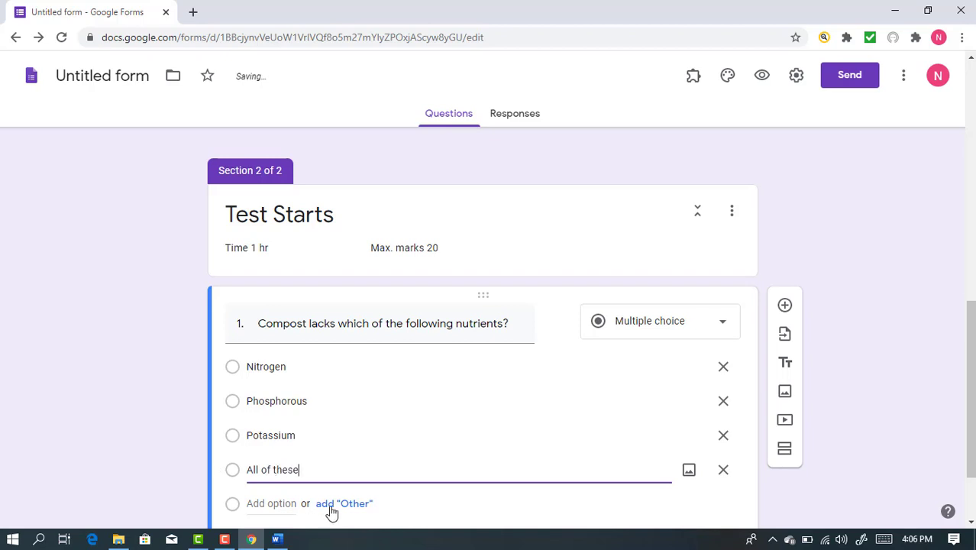
Keep the compost question as multiple choice and make it required
left_click(672, 321)
left_click(684, 184)
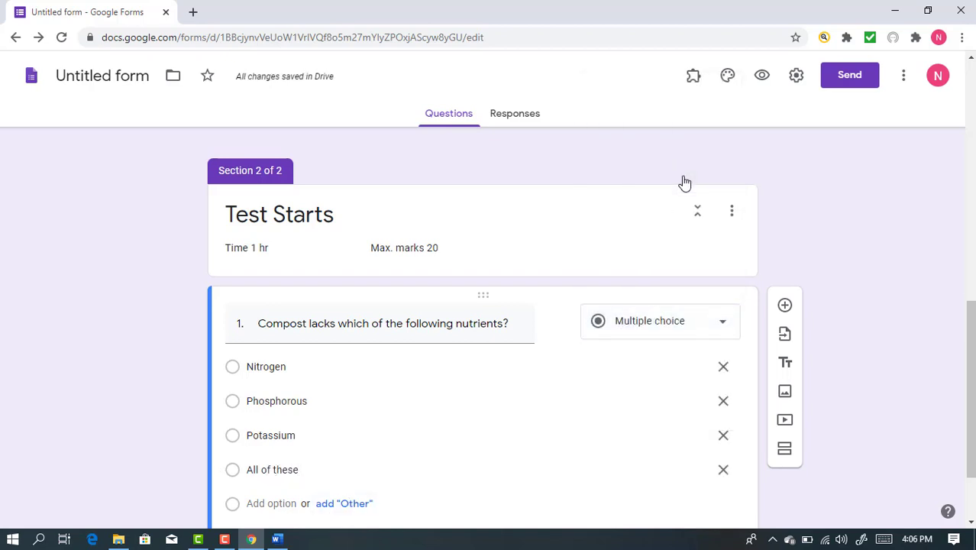
left_click_drag(970, 382, 970, 421)
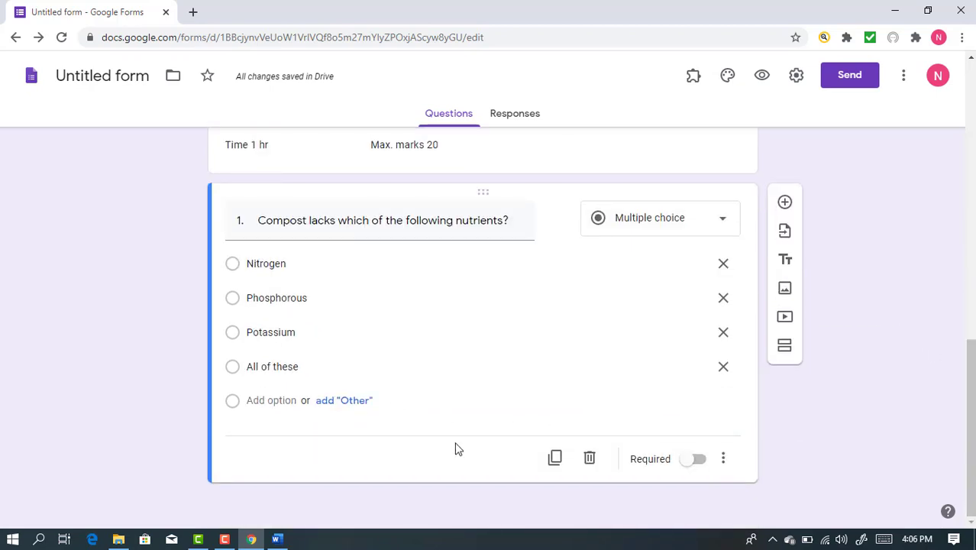
left_click(687, 461)
left_click(241, 369)
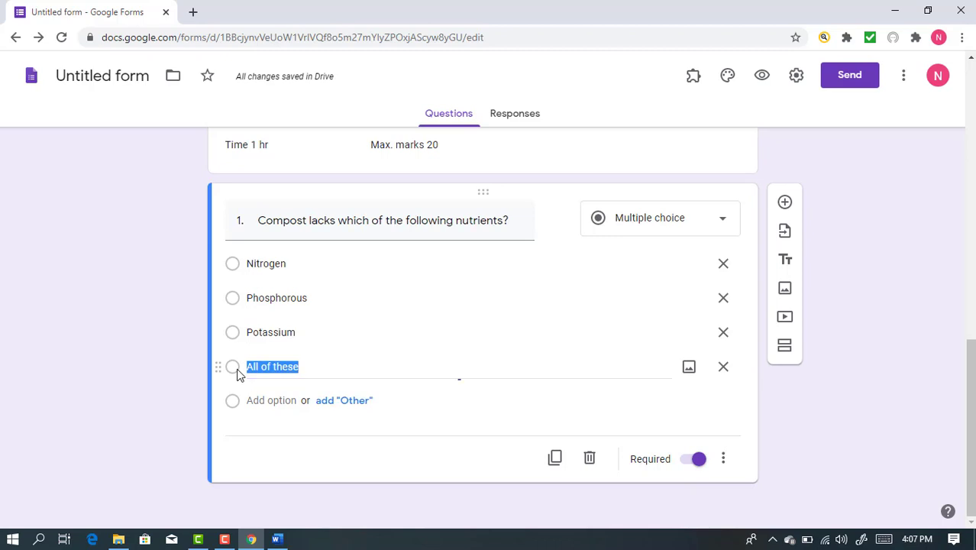
left_click(323, 462)
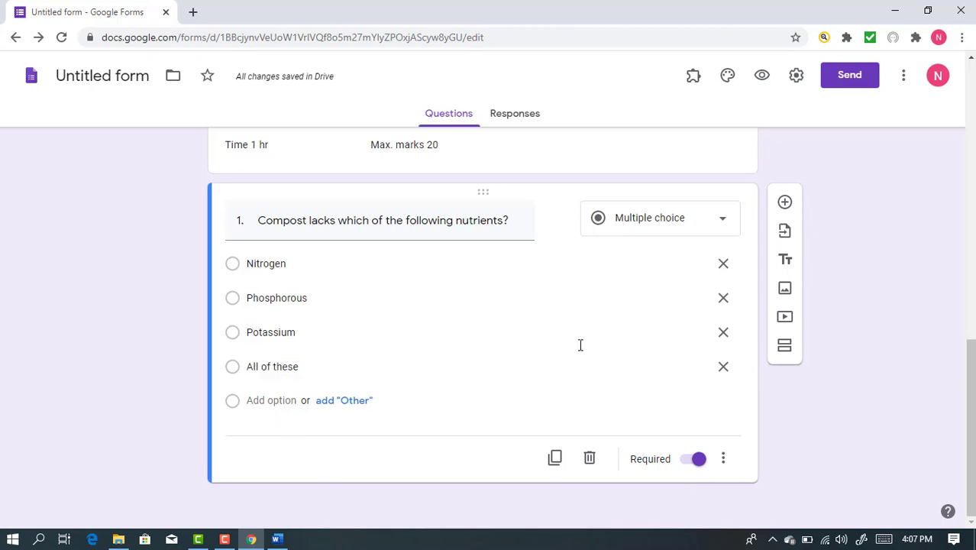
Add another blank question below the compost question, and return to editing the compost question
left_click(785, 203)
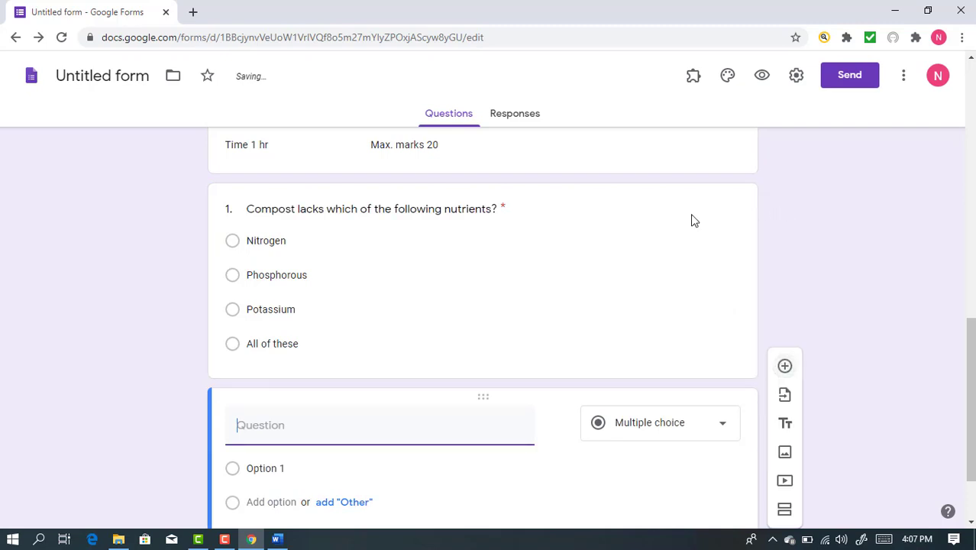
left_click(378, 279)
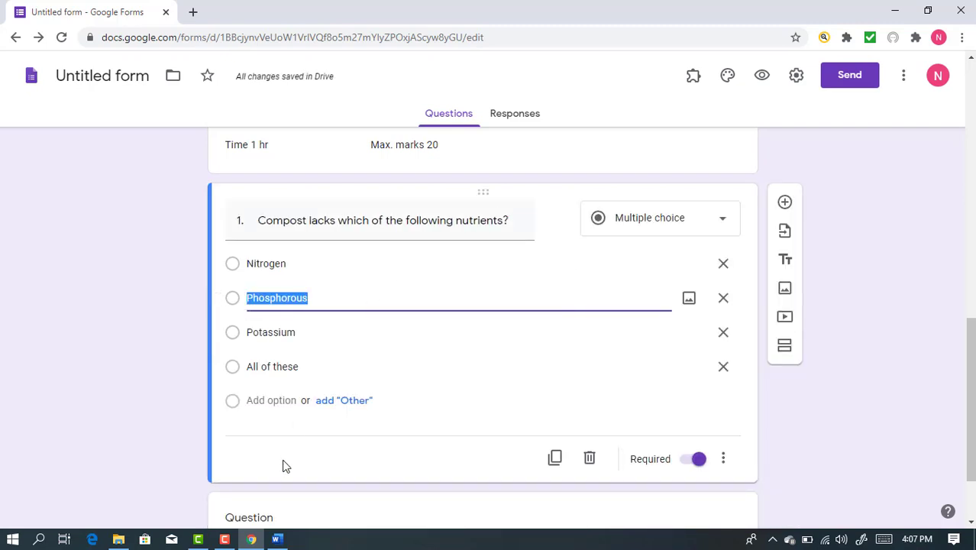
left_click(261, 456)
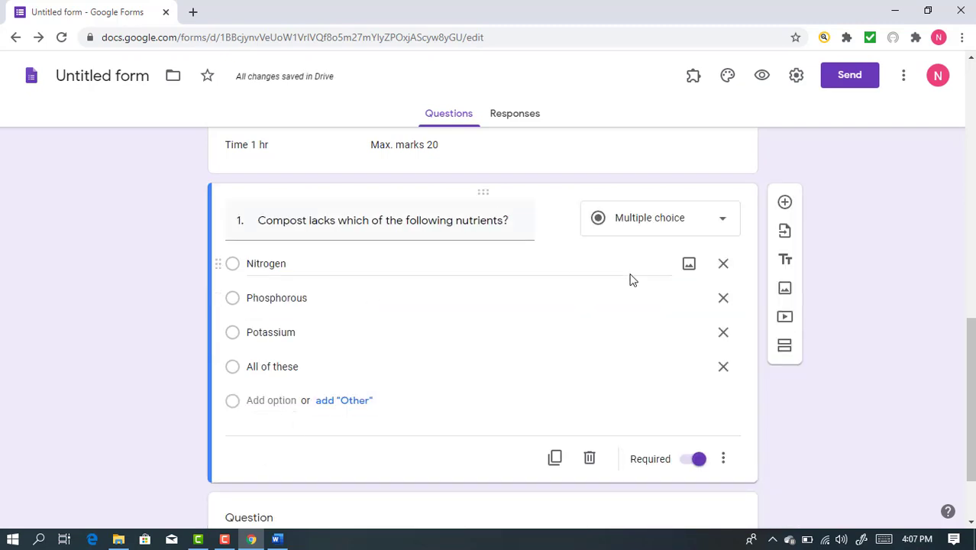
Turn the form into a quiz in the form's settings
left_click_drag(971, 391, 970, 138)
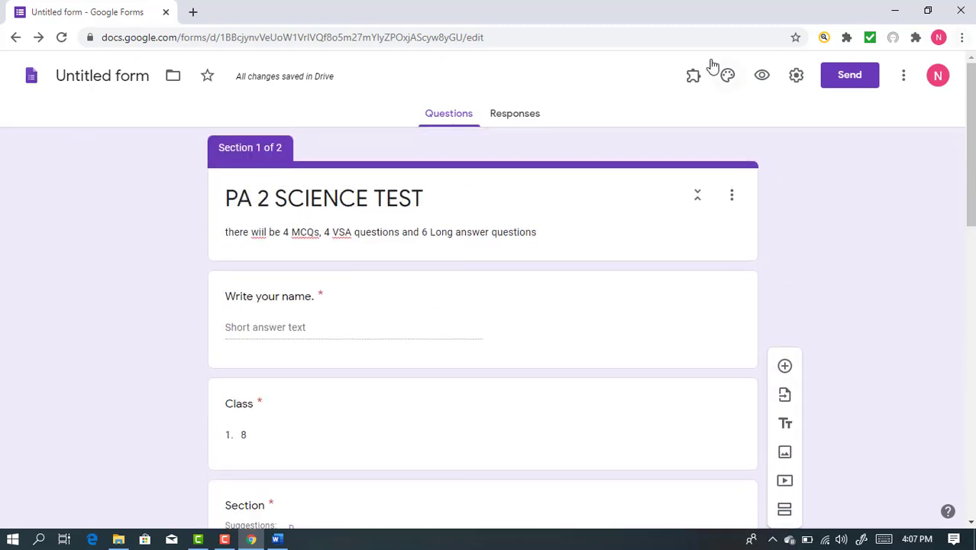
left_click(798, 77)
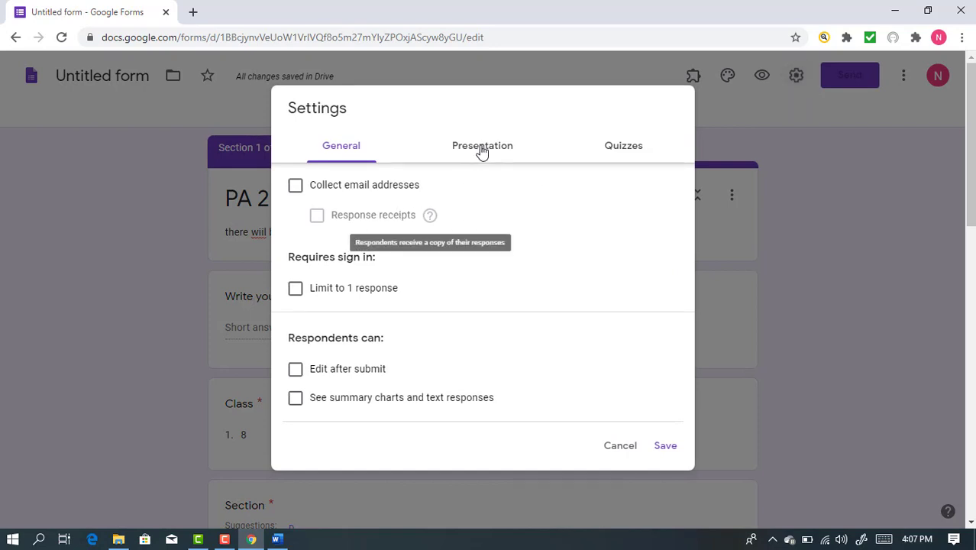
left_click(636, 150)
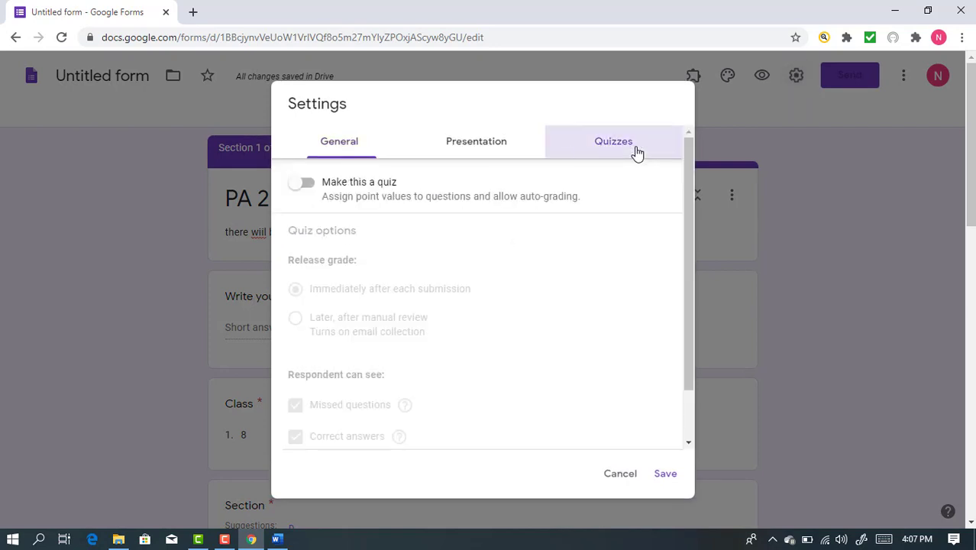
left_click(303, 184)
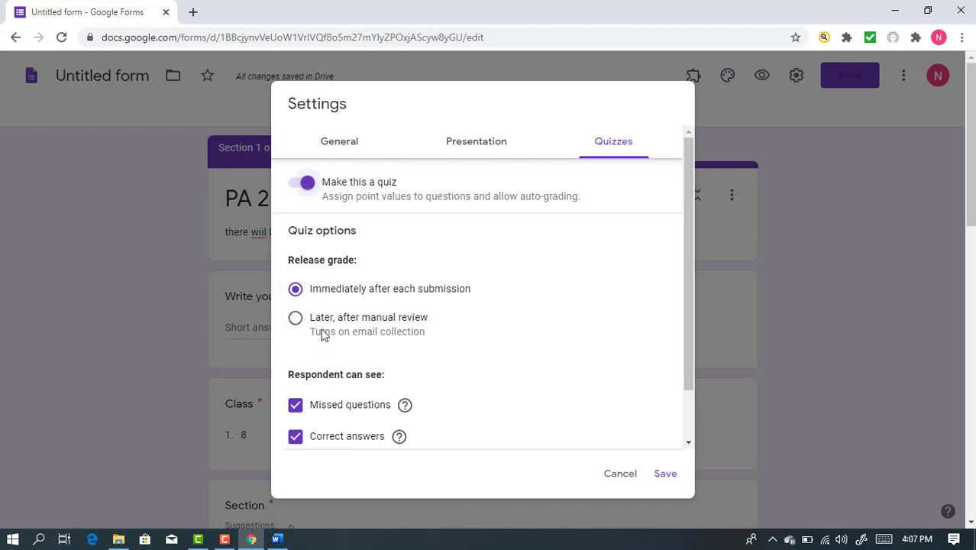
Set the quiz grades to be released later, after manual review, and stop respondents from seeing correct answers
left_click(295, 319)
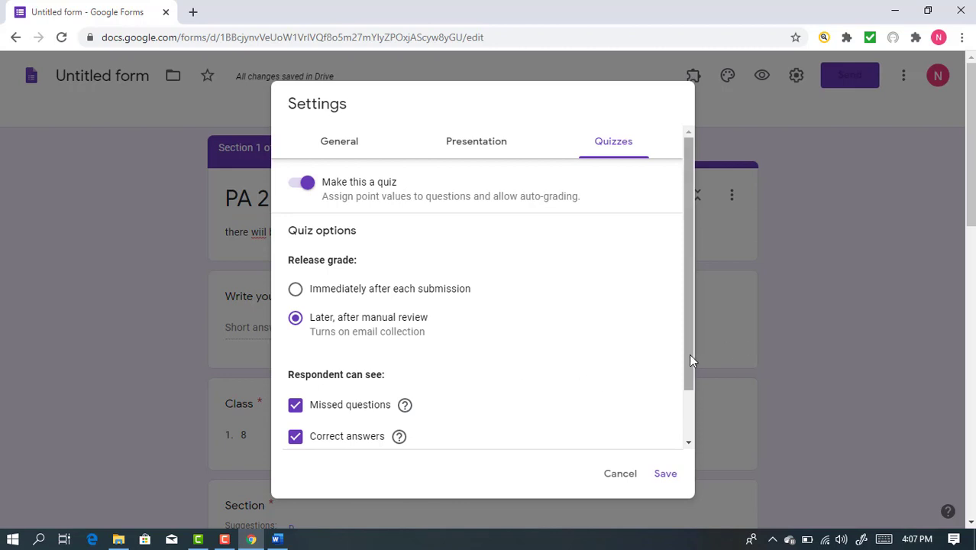
left_click_drag(690, 359, 695, 409)
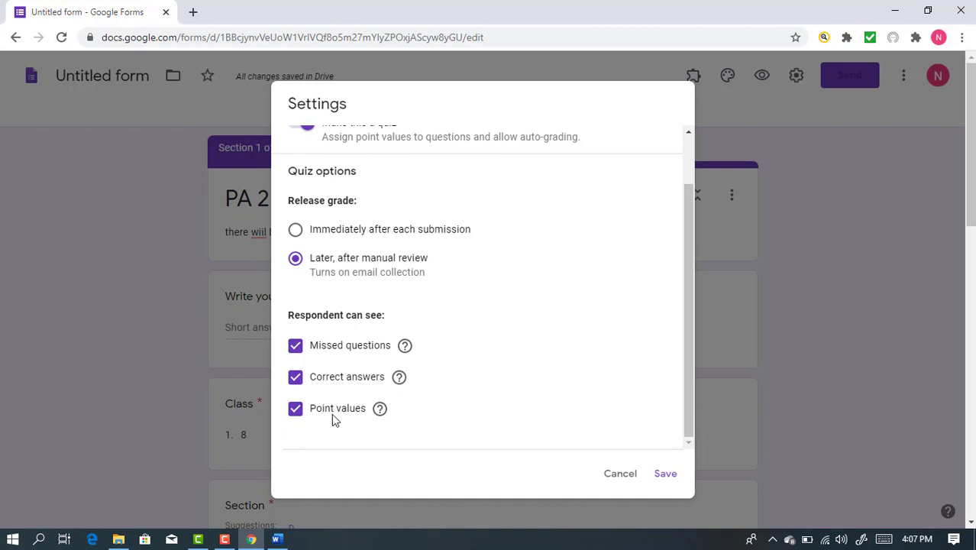
left_click(297, 384)
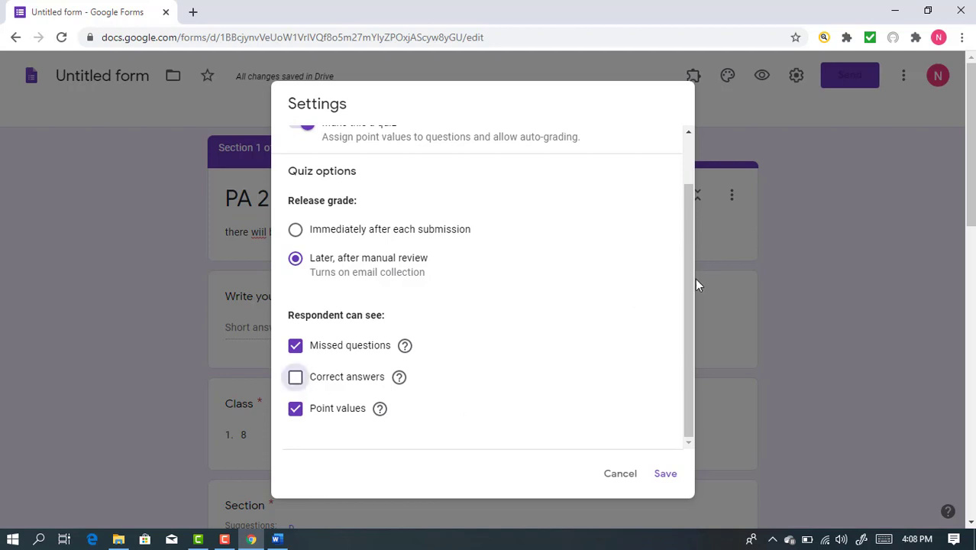
left_click_drag(692, 281, 692, 190)
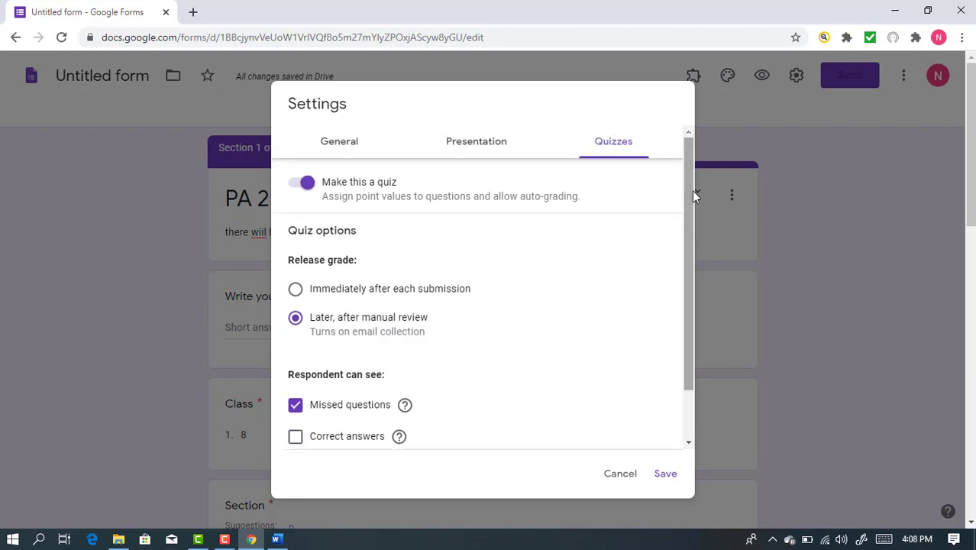
Set the form's confirmation message to "Test Over" in the presentation settings
left_click(473, 147)
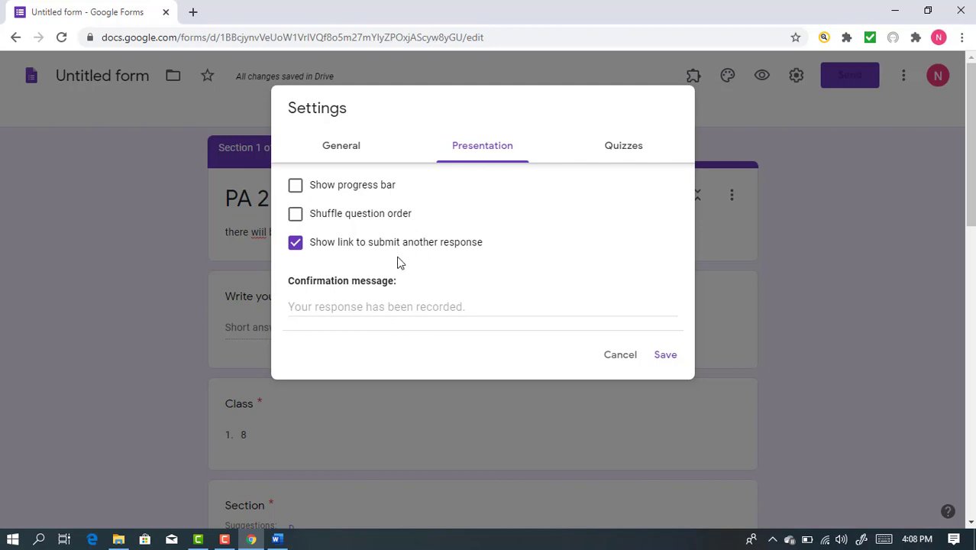
left_click(356, 306)
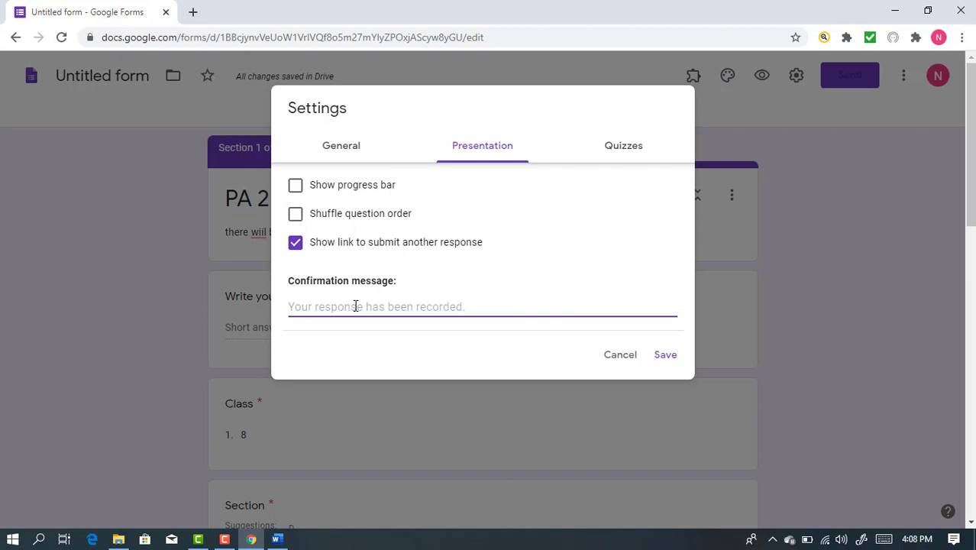
type("Tes")
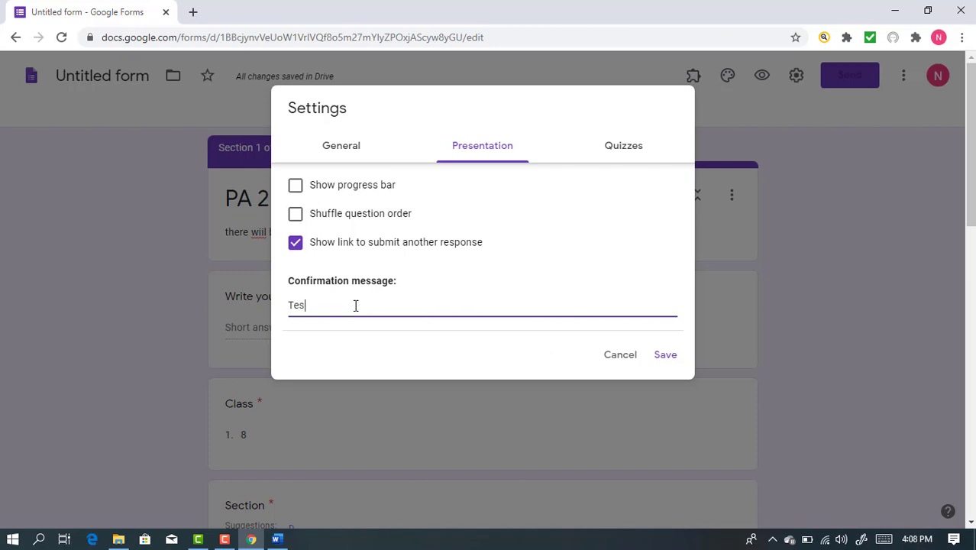
type("t Over")
Limit the form to 1 response, turn off collecting email addresses, and save the settings
left_click(358, 154)
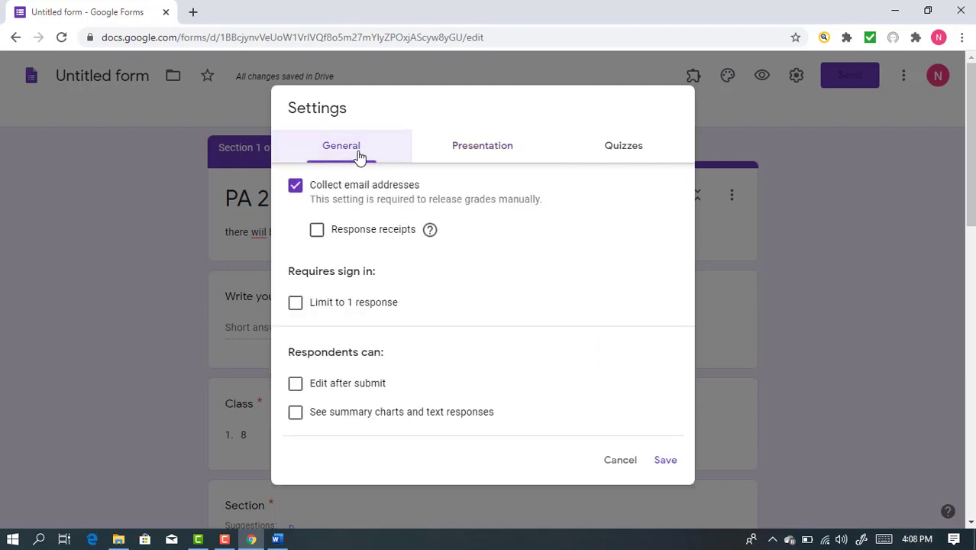
left_click(296, 303)
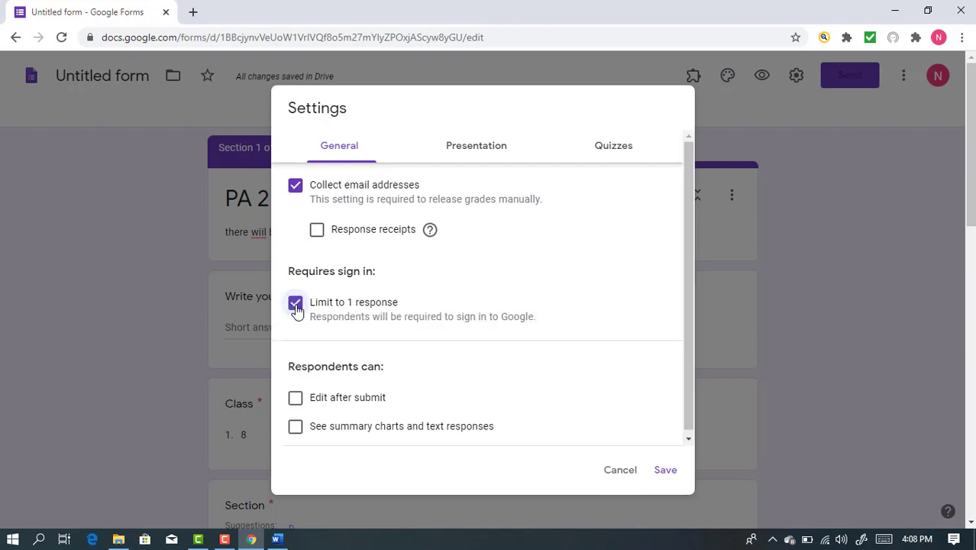
left_click(297, 187)
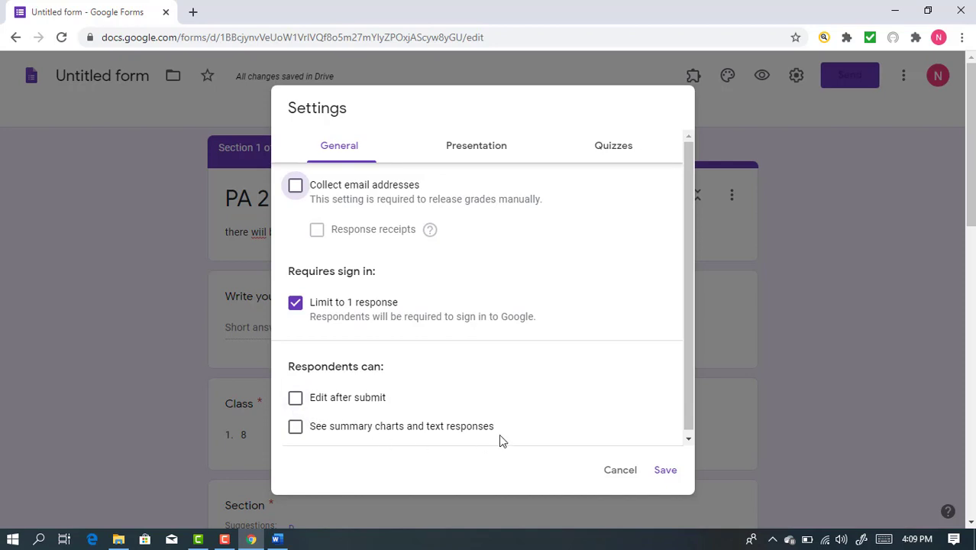
left_click_drag(687, 391, 687, 403)
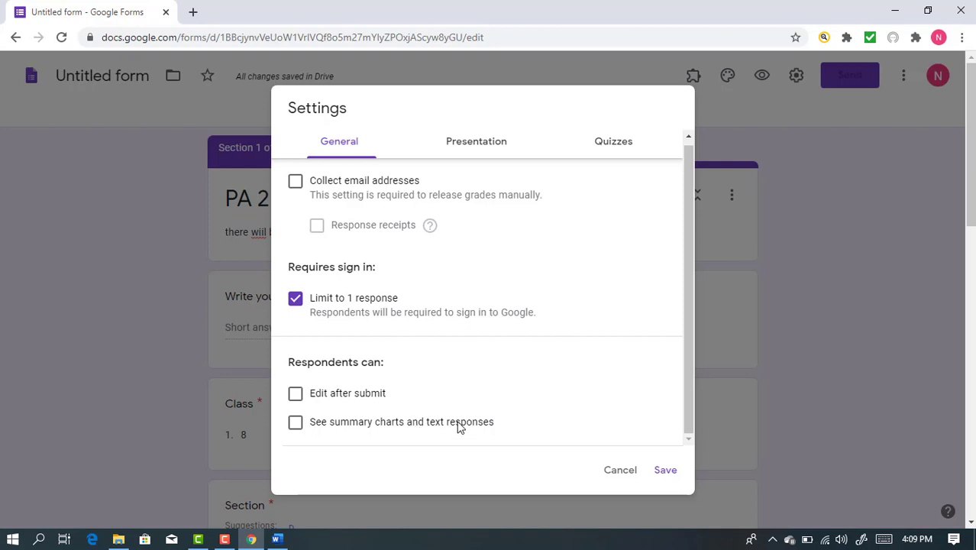
left_click(664, 471)
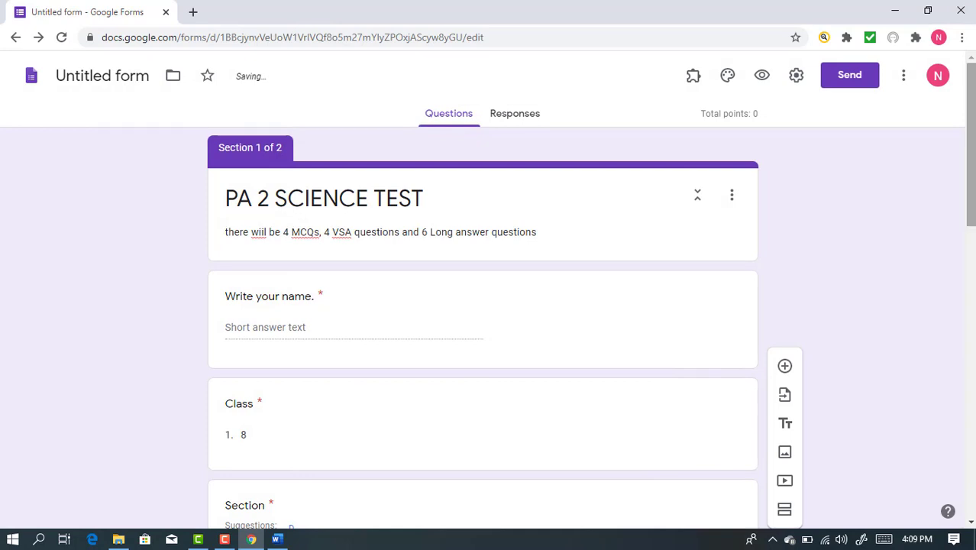
Set the compost question's answer key to 1 point
left_click_drag(972, 218, 971, 445)
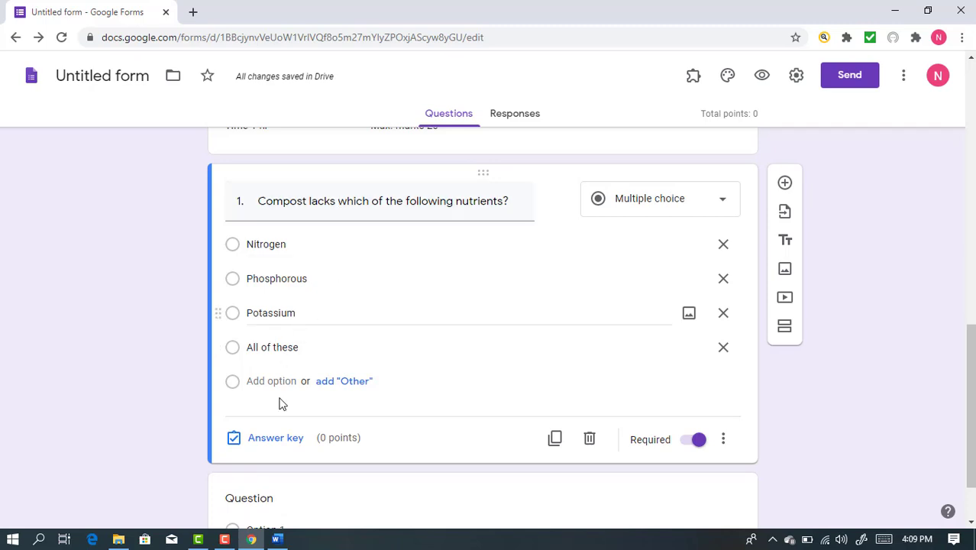
left_click(274, 445)
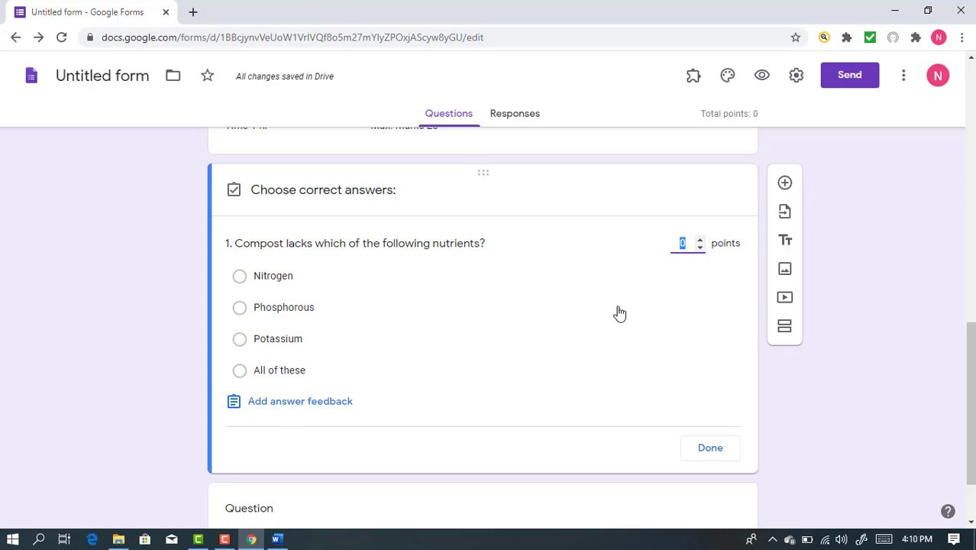
left_click(701, 243)
Add "All of these" as feedback for correct answers to the compost question and finish its answer key
left_click(287, 410)
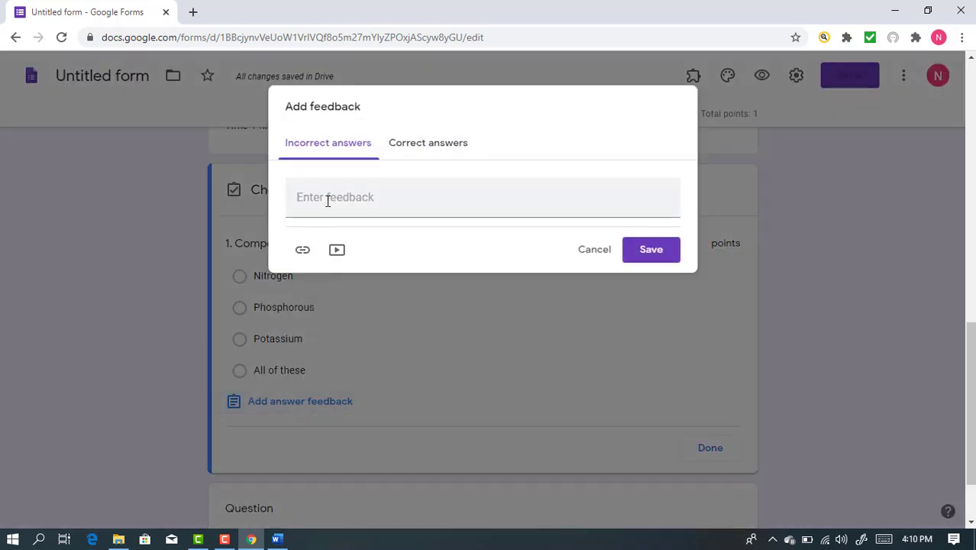
left_click(417, 149)
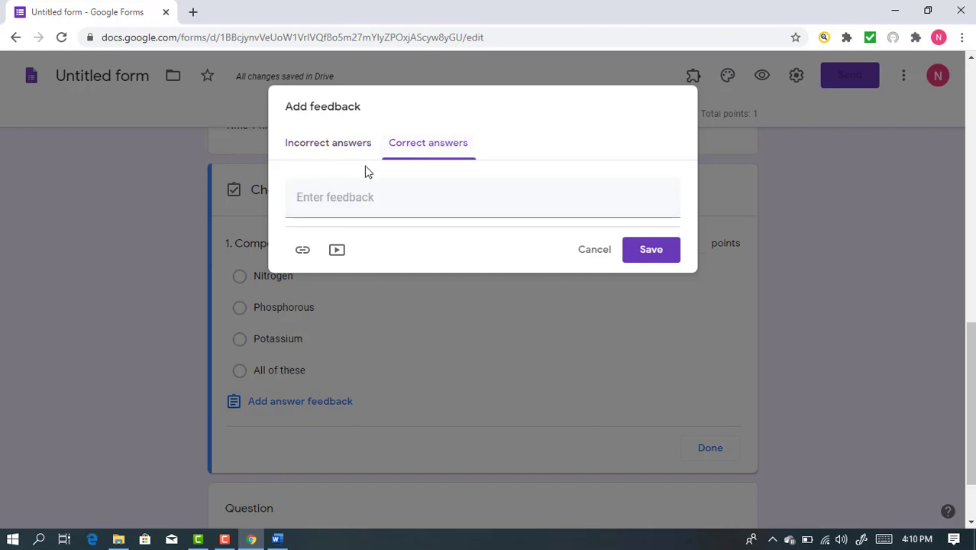
left_click(301, 201)
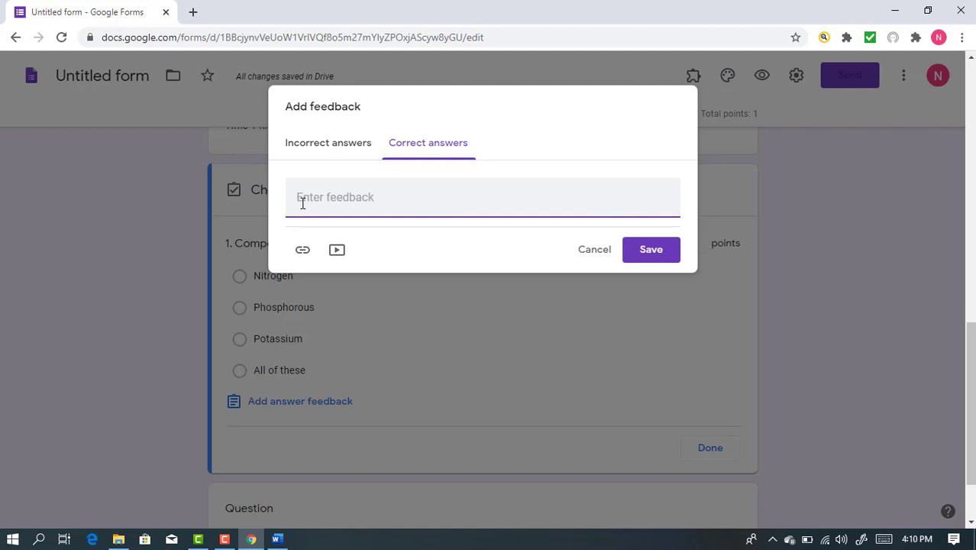
type("All")
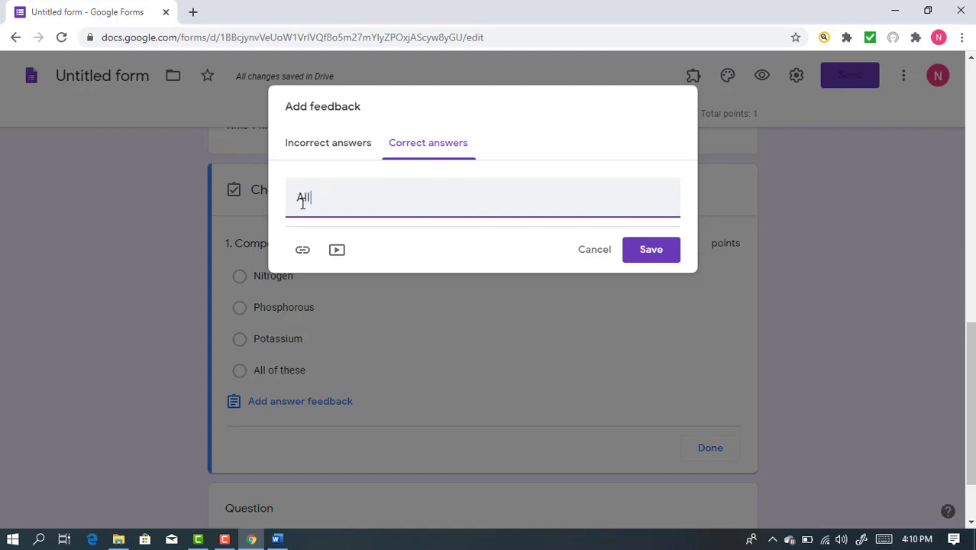
type(" of these")
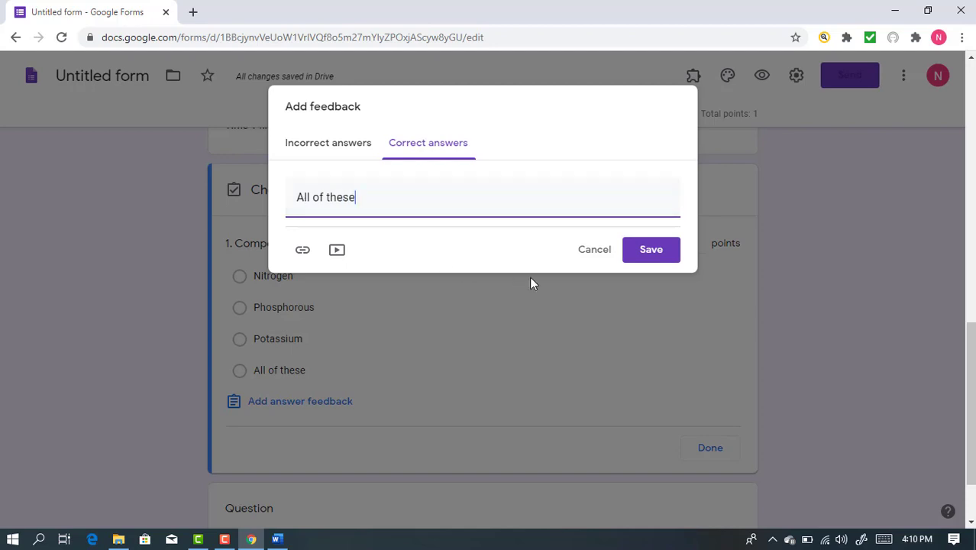
left_click(641, 258)
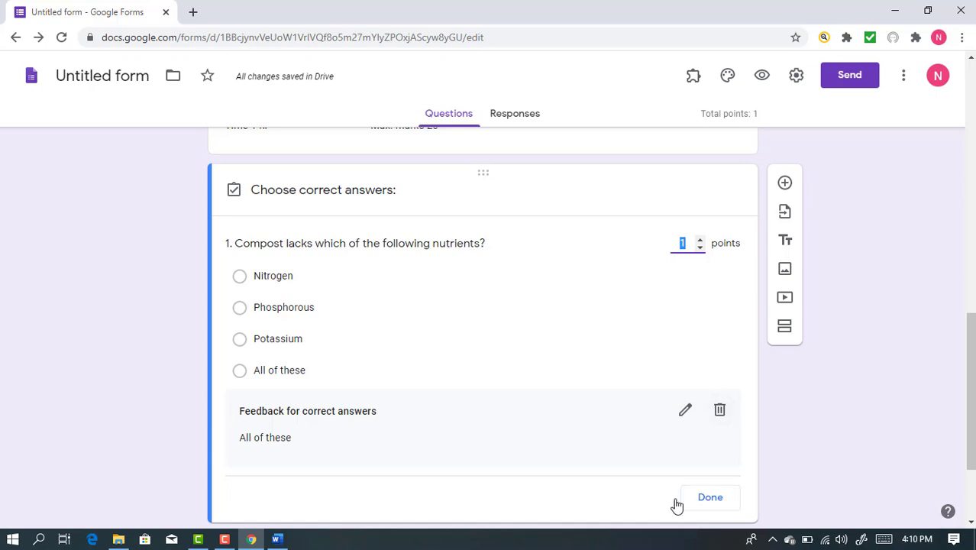
left_click(716, 502)
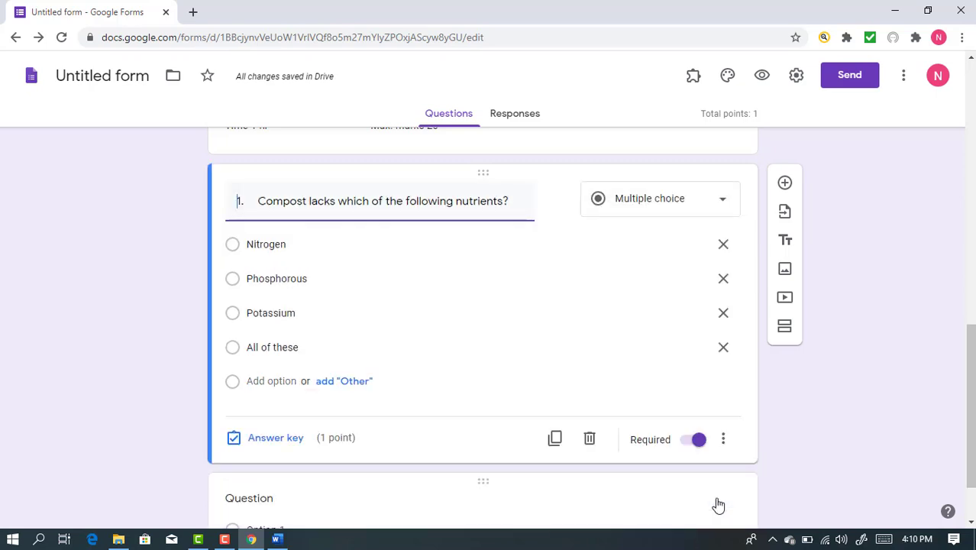
Preview the form, fill in the respondent's name and roll number, choose class 8 and section A, and continue to the test section
left_click_drag(969, 376, 970, 115)
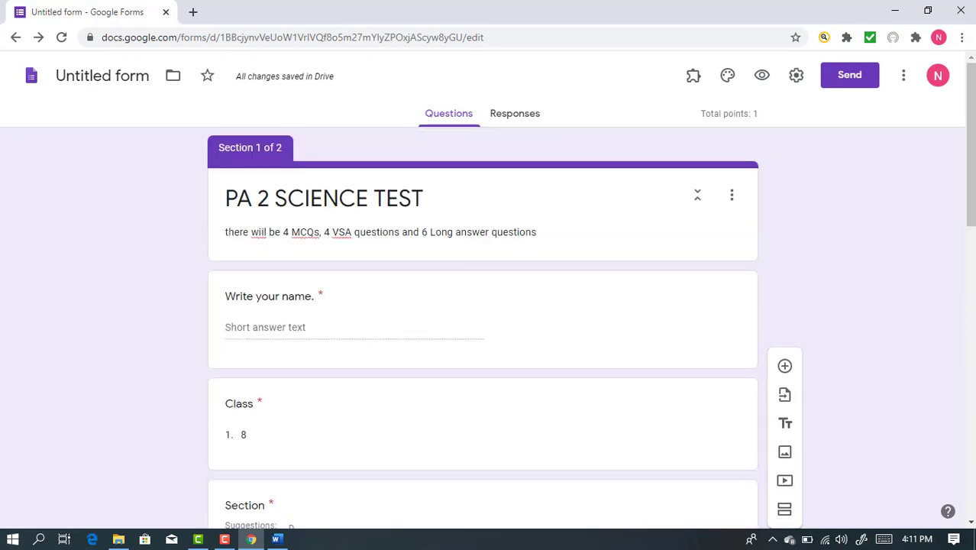
left_click(761, 77)
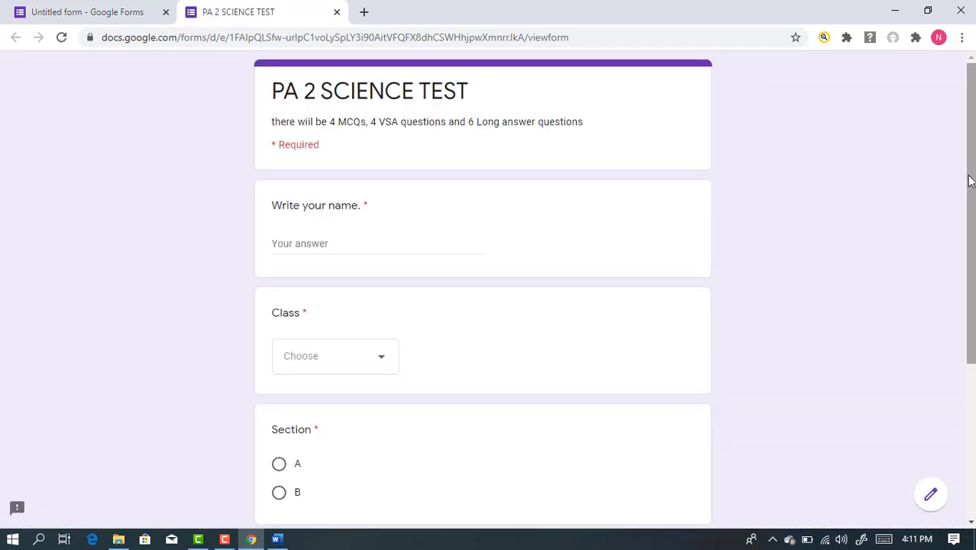
left_click(324, 244)
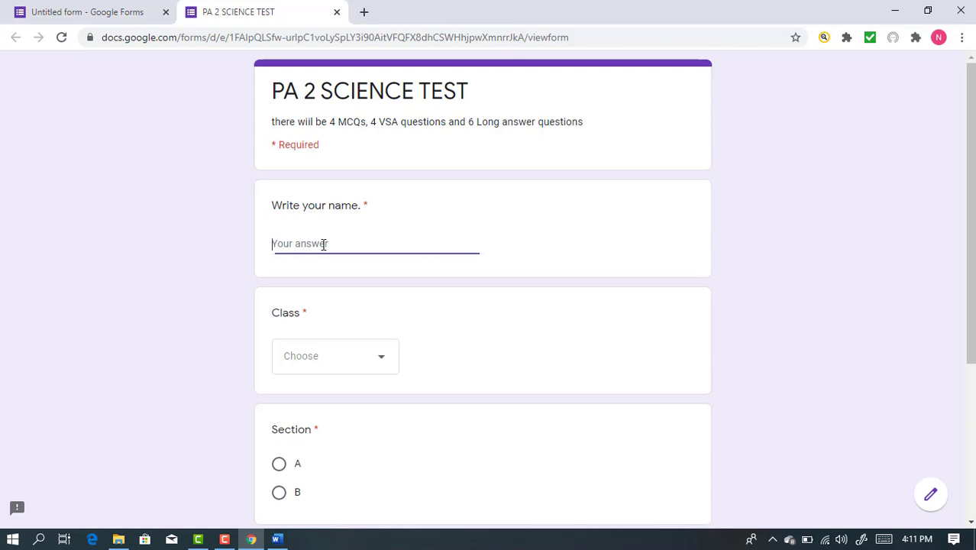
type("Nimisha")
left_click(379, 364)
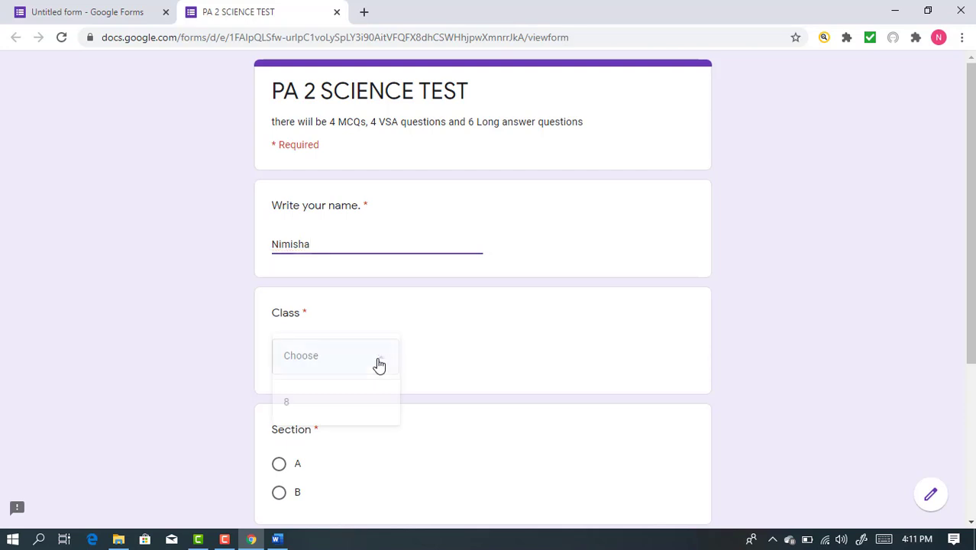
left_click(325, 406)
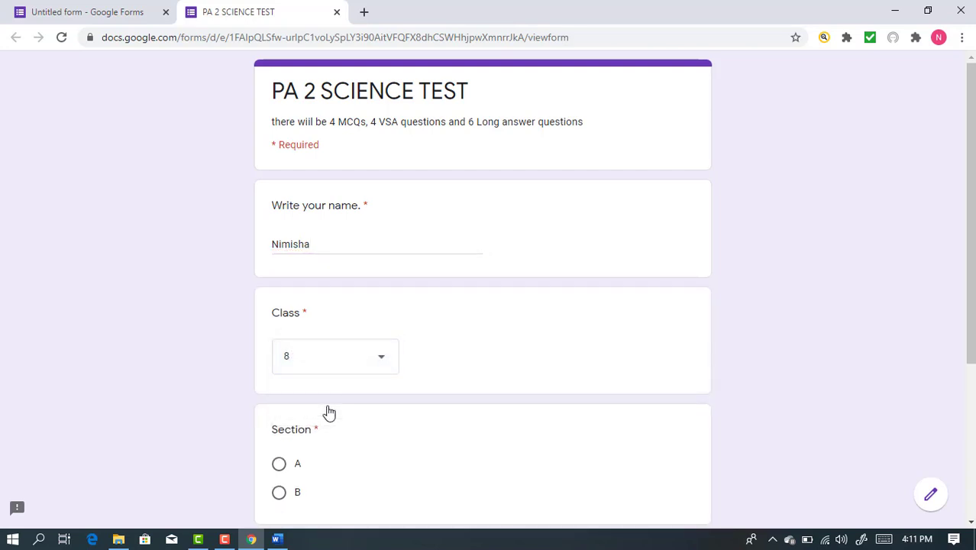
left_click(279, 463)
left_click_drag(972, 308, 972, 412)
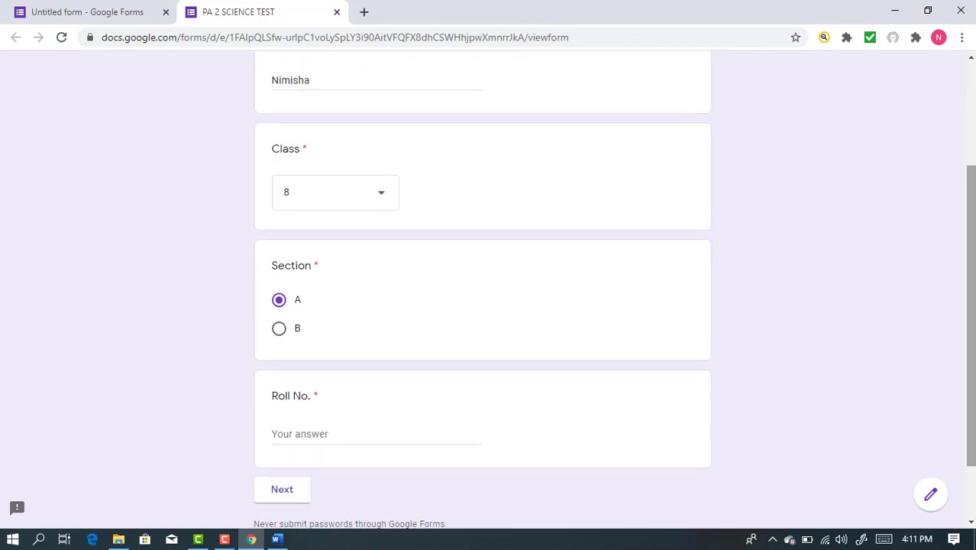
left_click(312, 437)
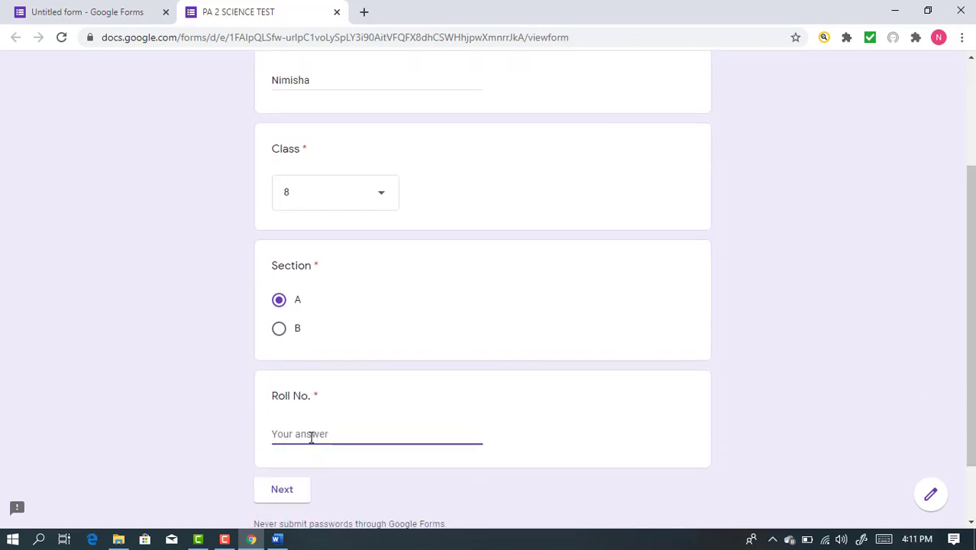
type("23")
left_click(290, 494)
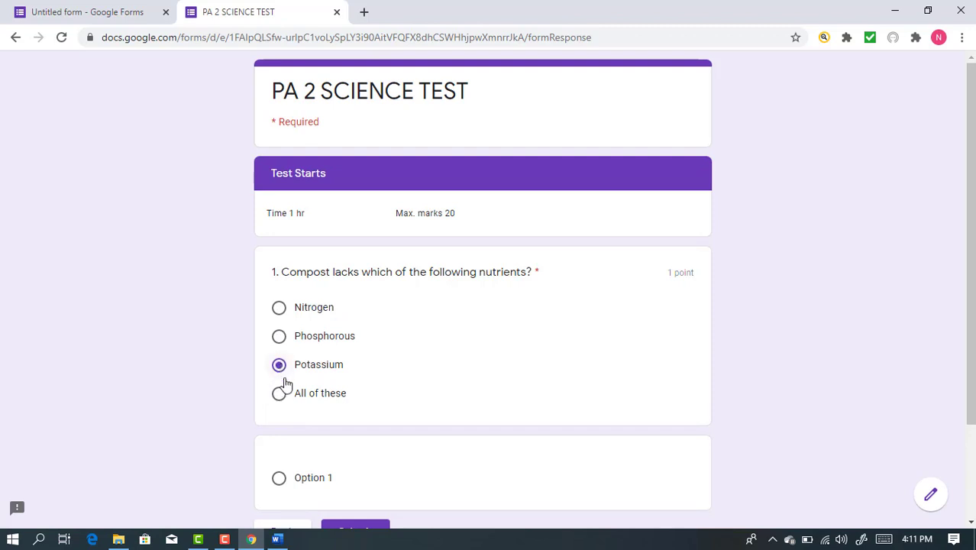
Submit the trial response with Potassium as the answer to the compost question, and close the preview
scroll(489, 290, "down", 3)
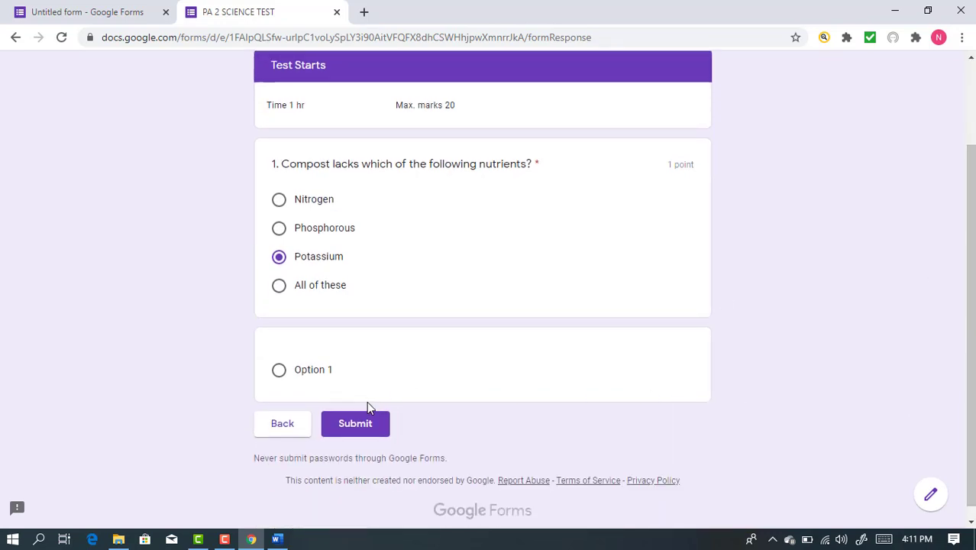
left_click(355, 425)
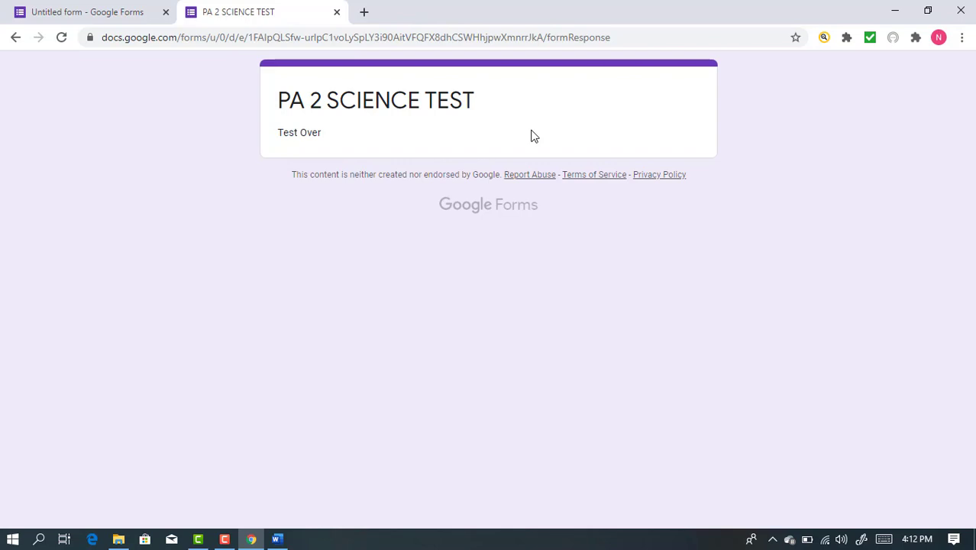
left_click(336, 13)
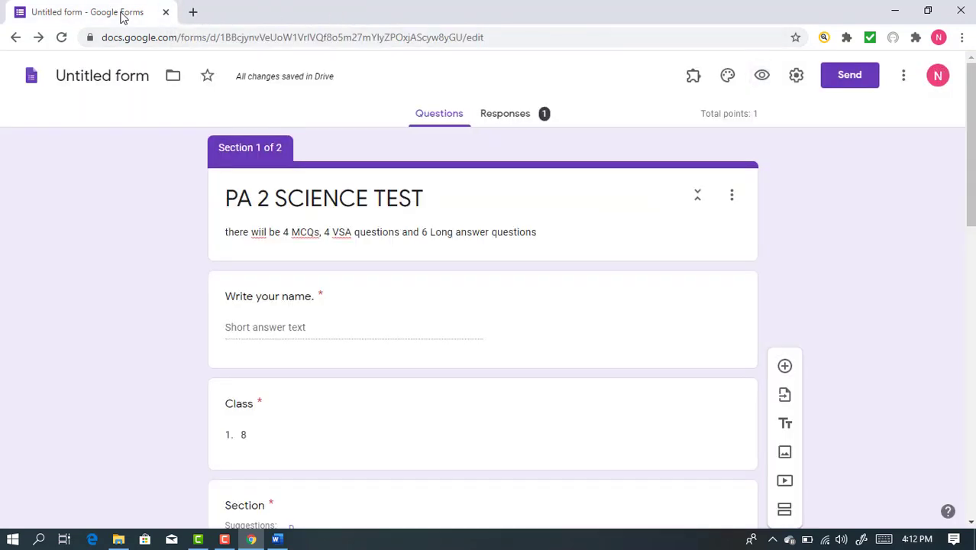
Delete all collected form responses and return to the compost question in the Test Starts section
left_click(514, 115)
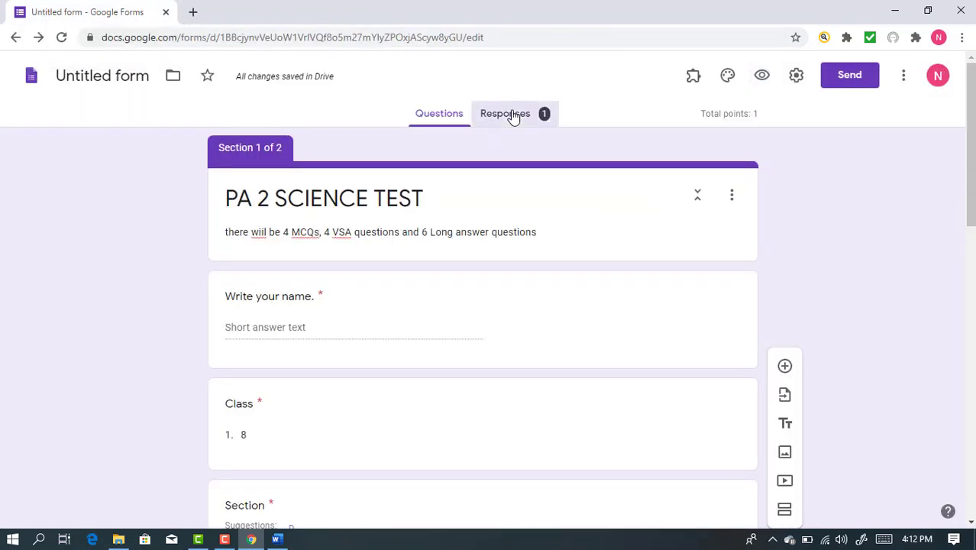
left_click(786, 287)
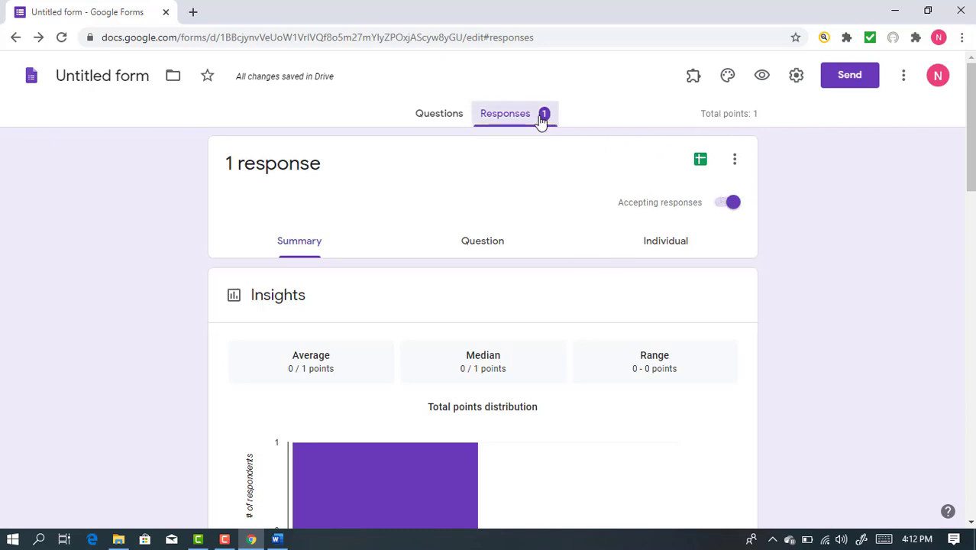
left_click(733, 163)
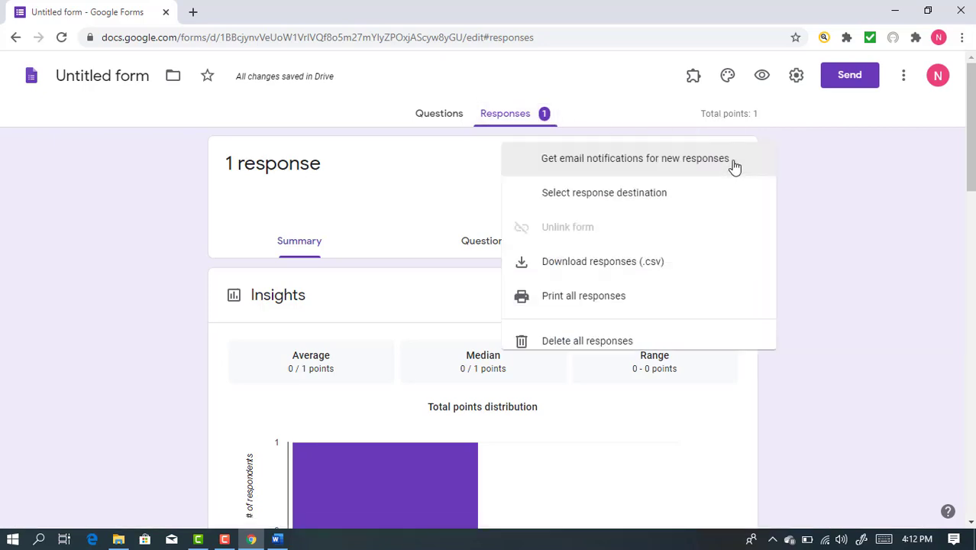
left_click(588, 352)
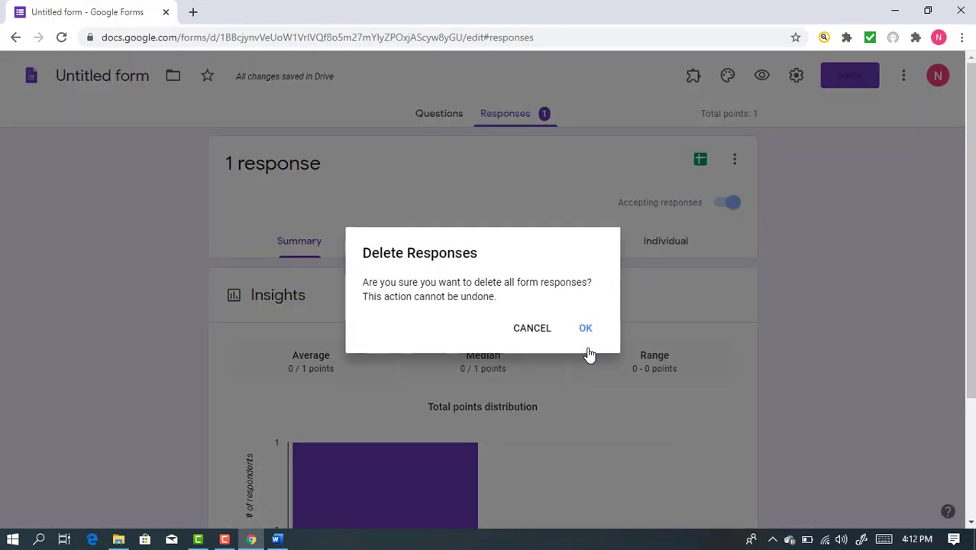
left_click(585, 330)
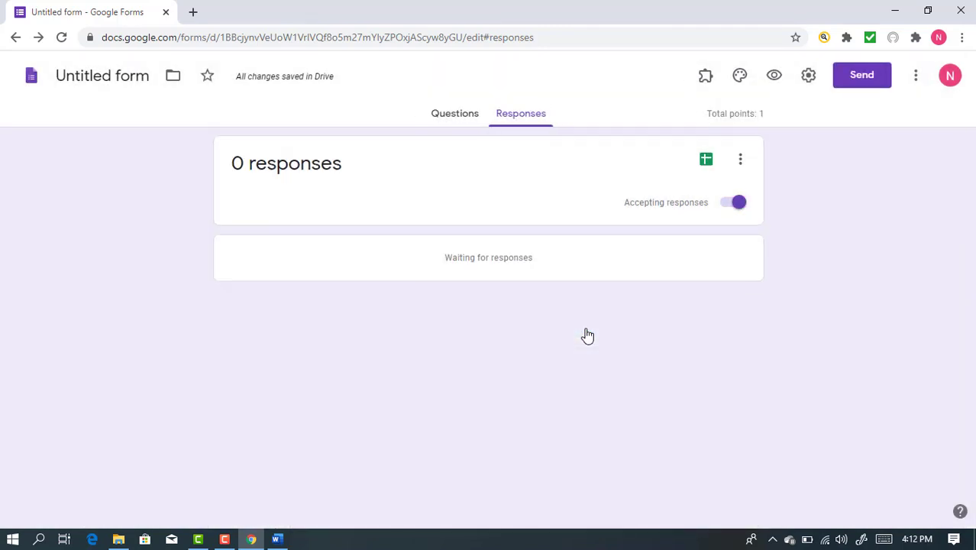
left_click(459, 117)
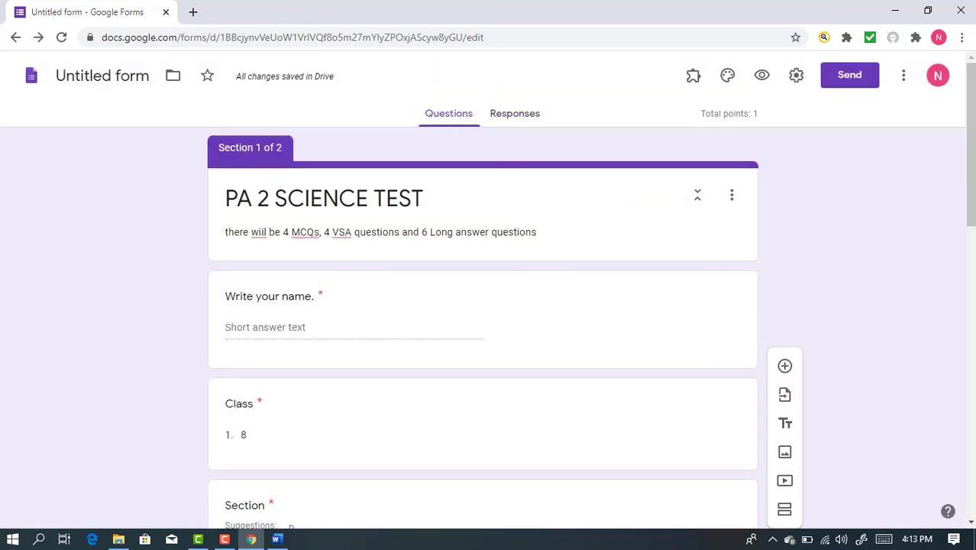
left_click_drag(971, 207, 971, 432)
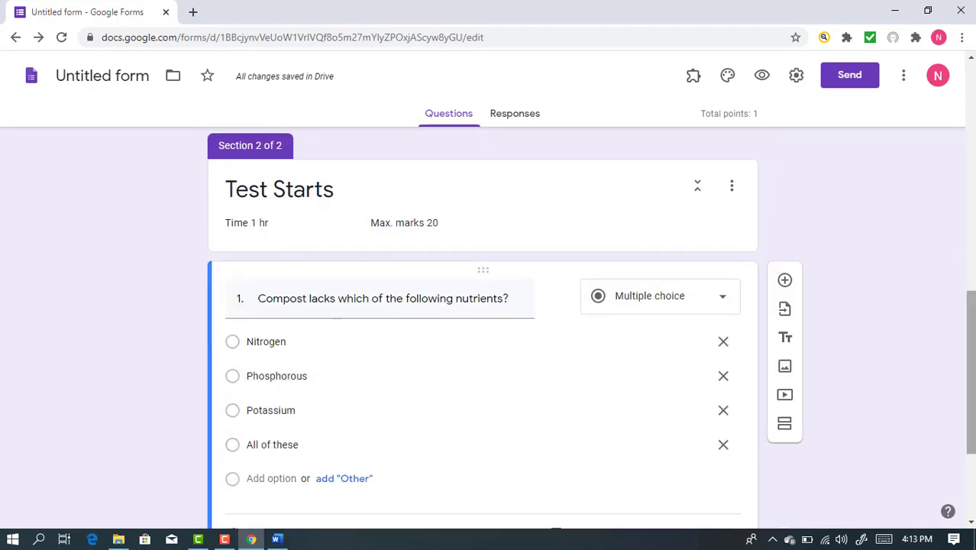
Activate the empty question's title in the form, switch to Word and copy "Which plastic material is used to make non-stick pans?"
left_click_drag(970, 391, 971, 454)
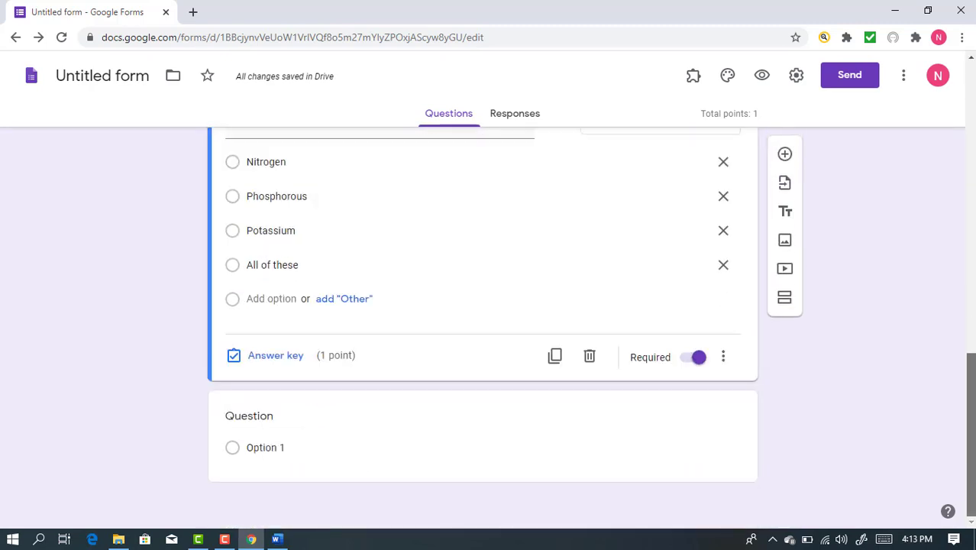
left_click(669, 452)
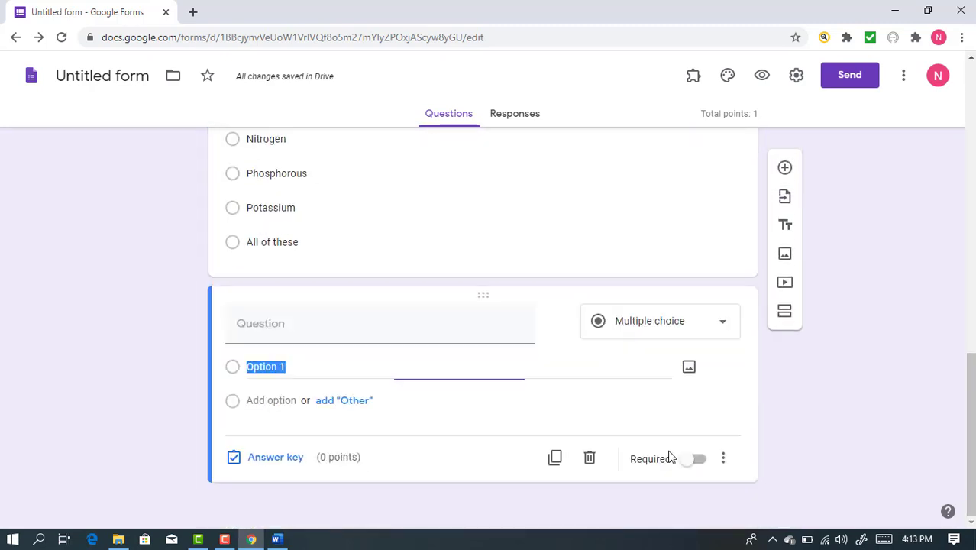
left_click(333, 322)
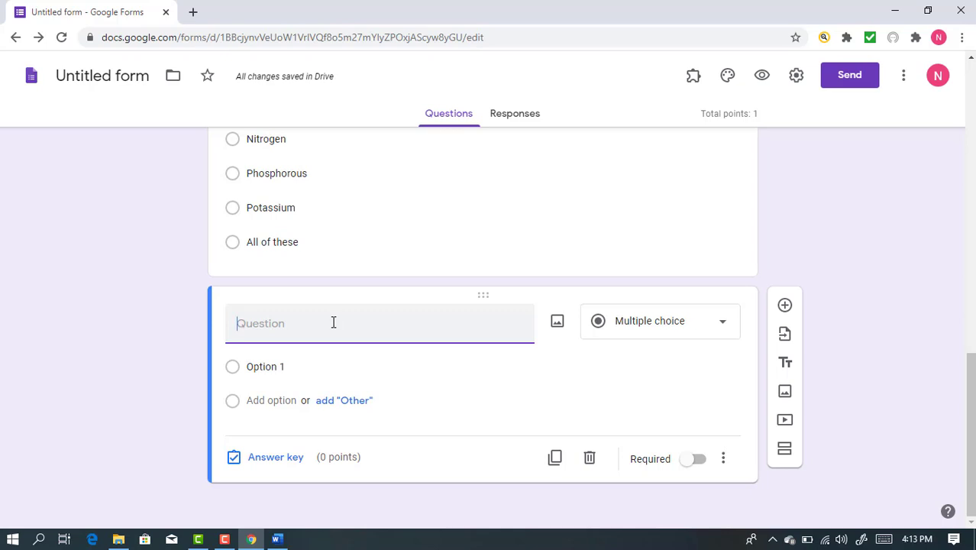
left_click(280, 540)
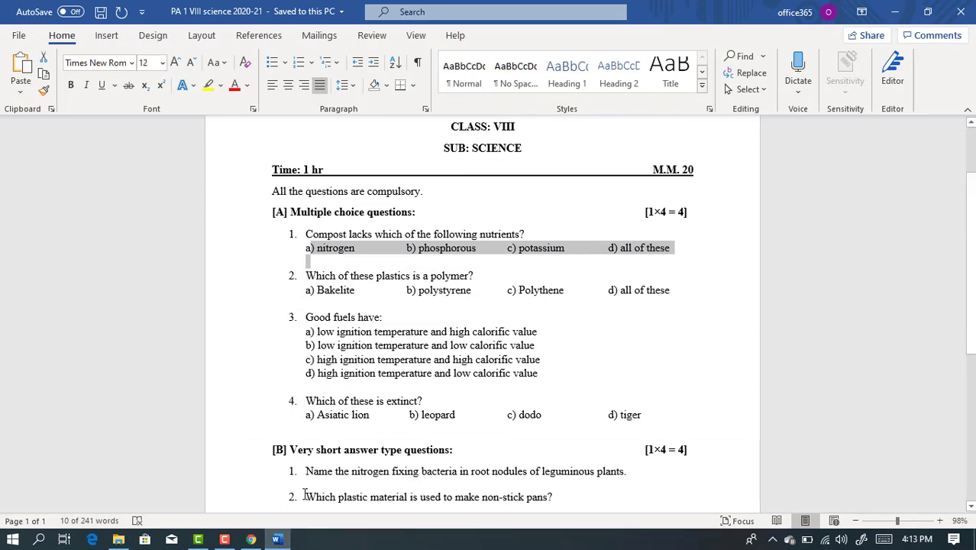
left_click_drag(304, 495, 561, 387)
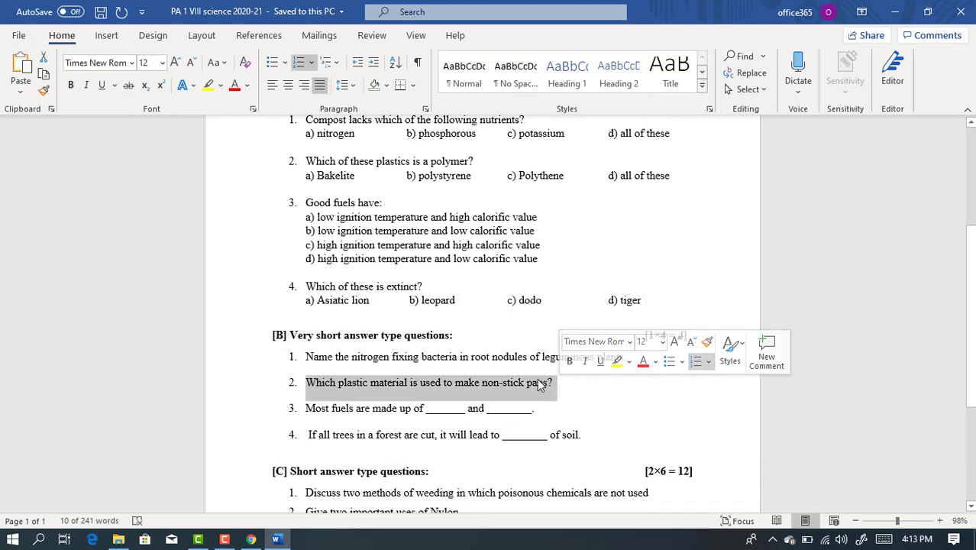
right_click(539, 384)
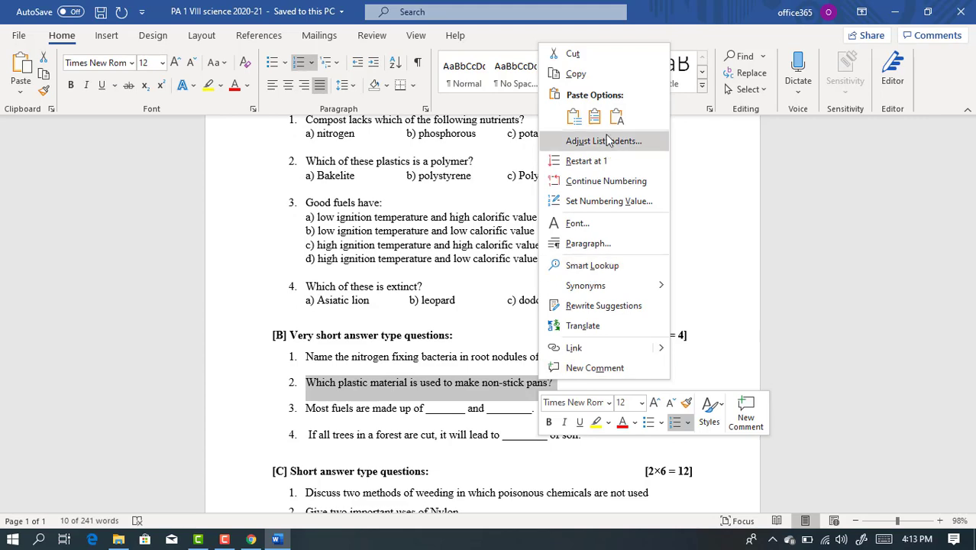
left_click(587, 71)
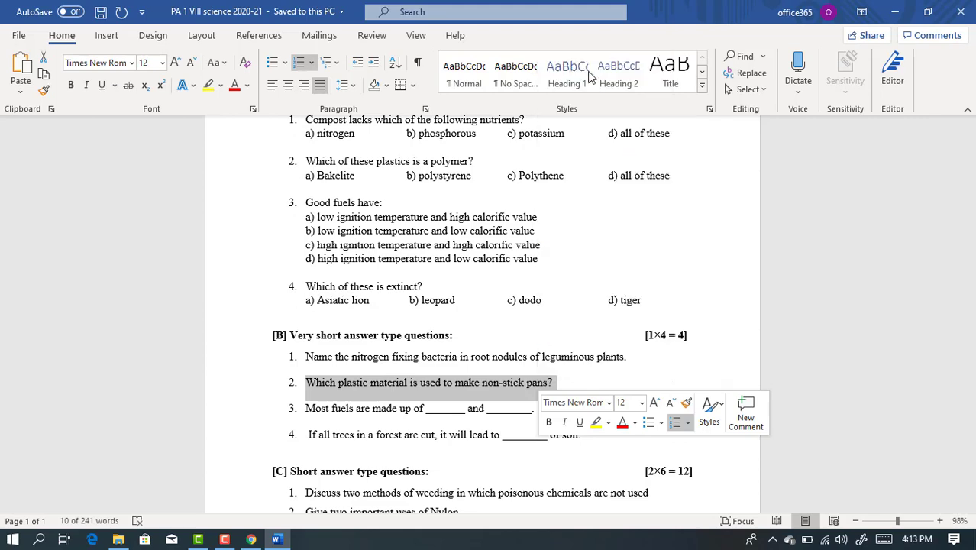
left_click(376, 335)
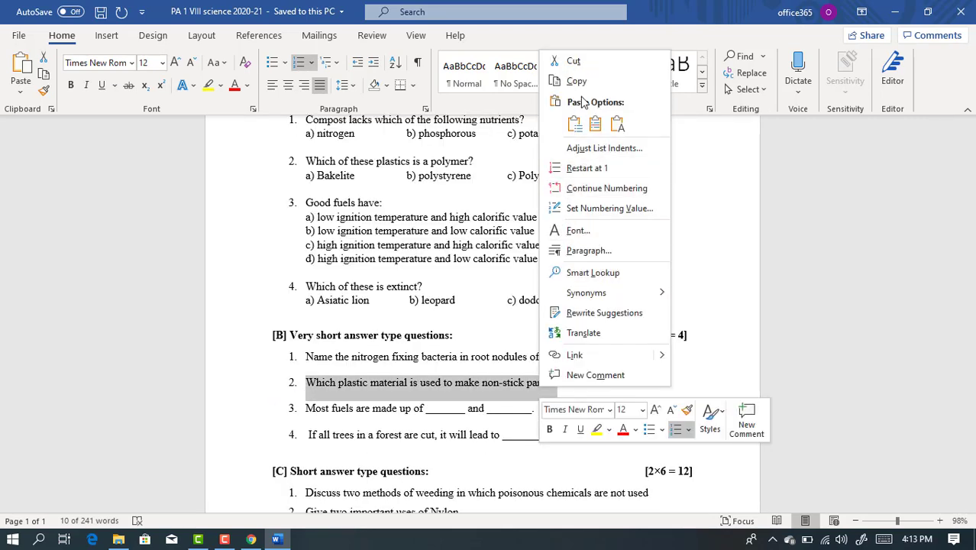
left_click(588, 79)
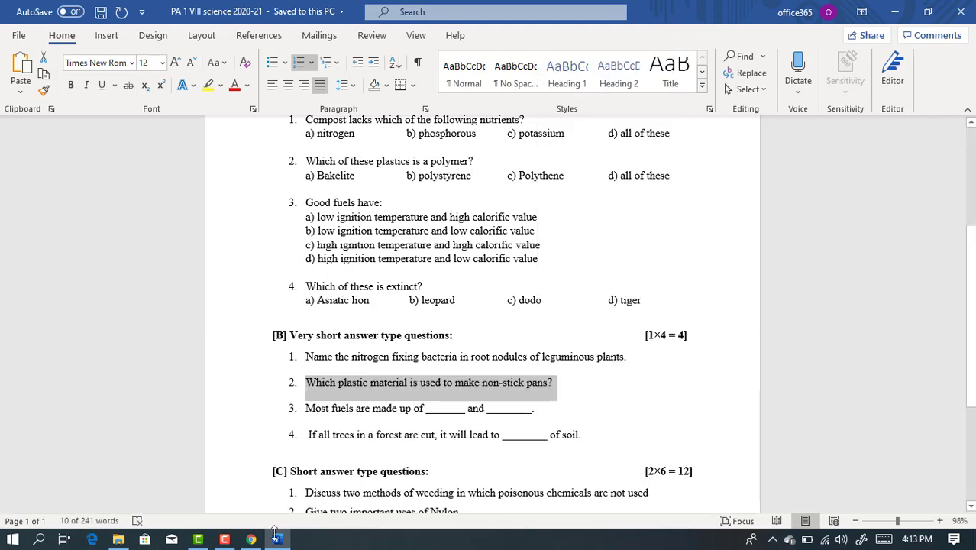
Return to the form in Chrome, paste the non-stick pans text as the question title and set its type to Short answer
left_click(251, 539)
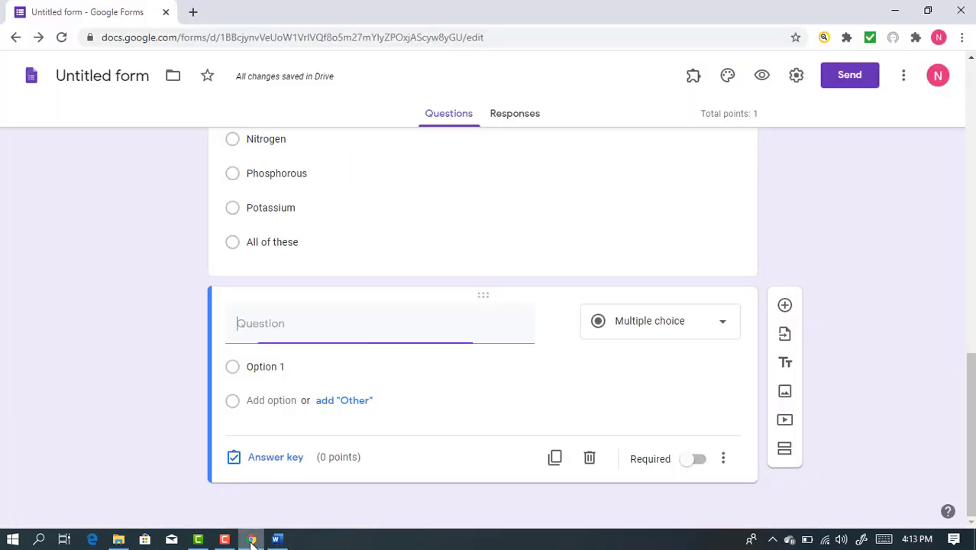
right_click(280, 326)
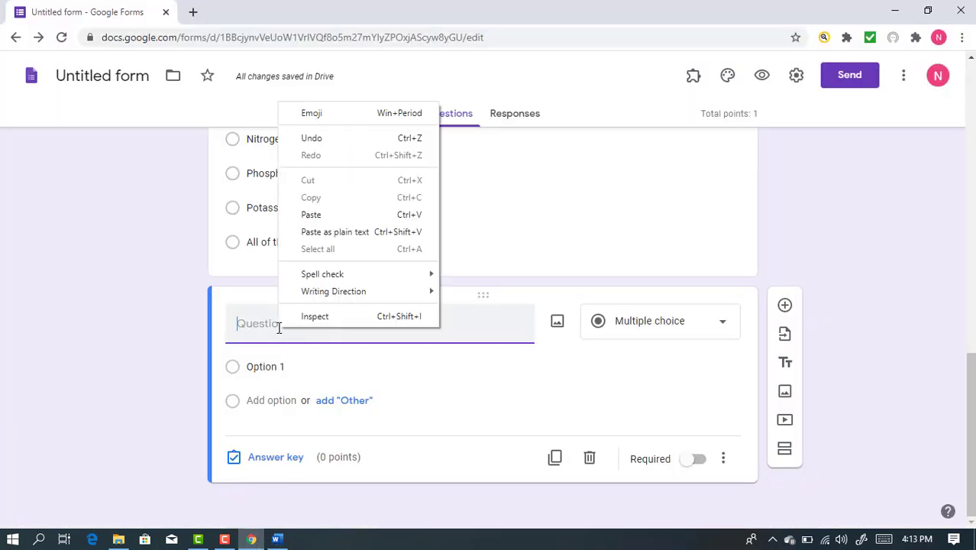
left_click(318, 217)
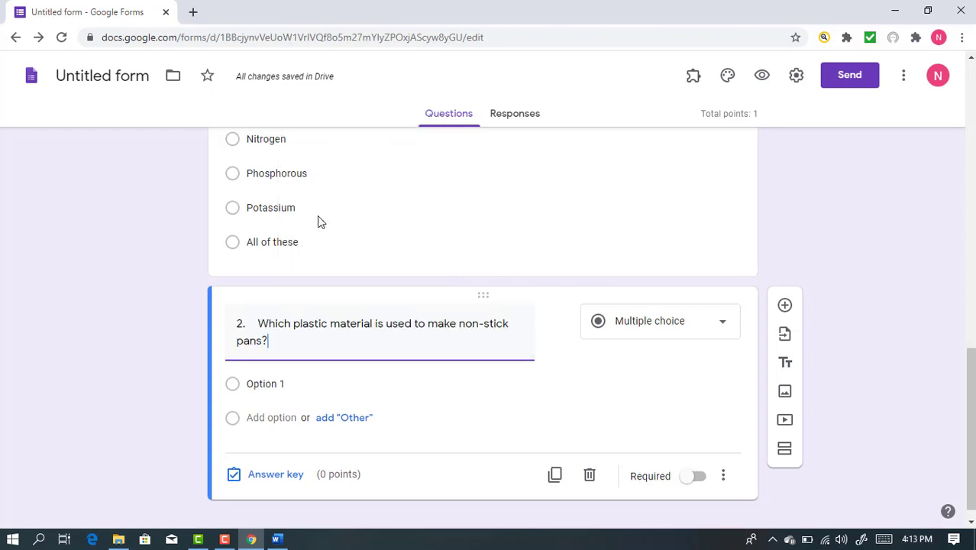
left_click(723, 327)
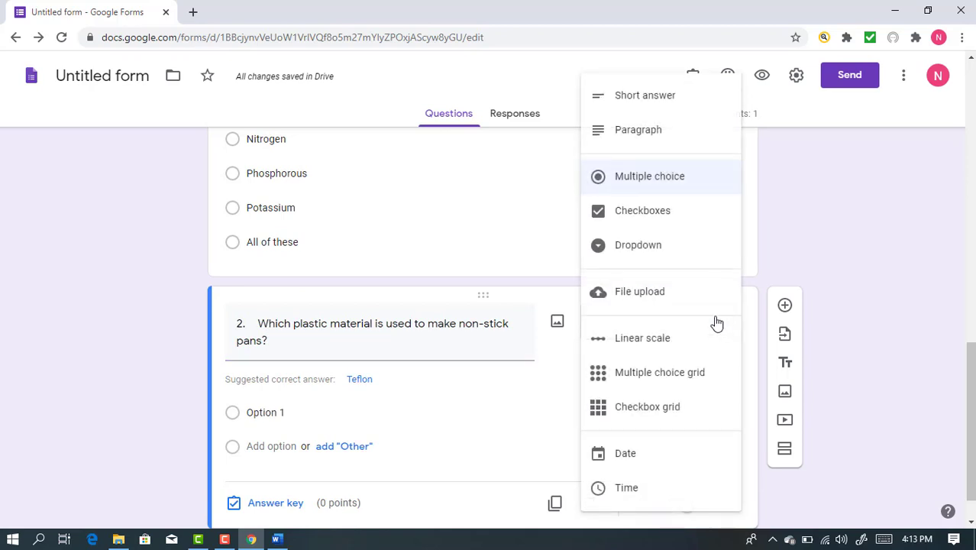
left_click(663, 98)
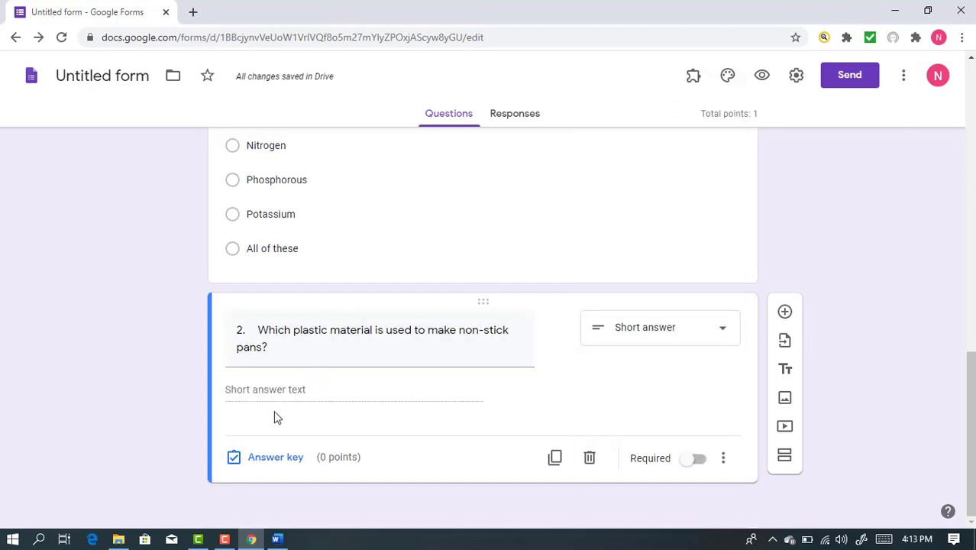
In the non-stick pans question's answer key, assign 1 point and save the answer feedback "Teflon, TEFLON, teflon"
left_click(273, 458)
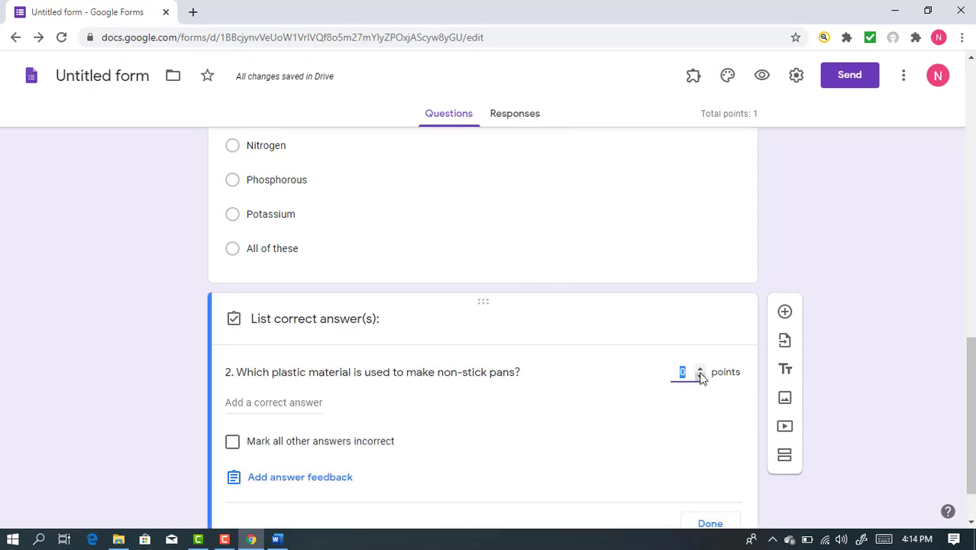
left_click(699, 368)
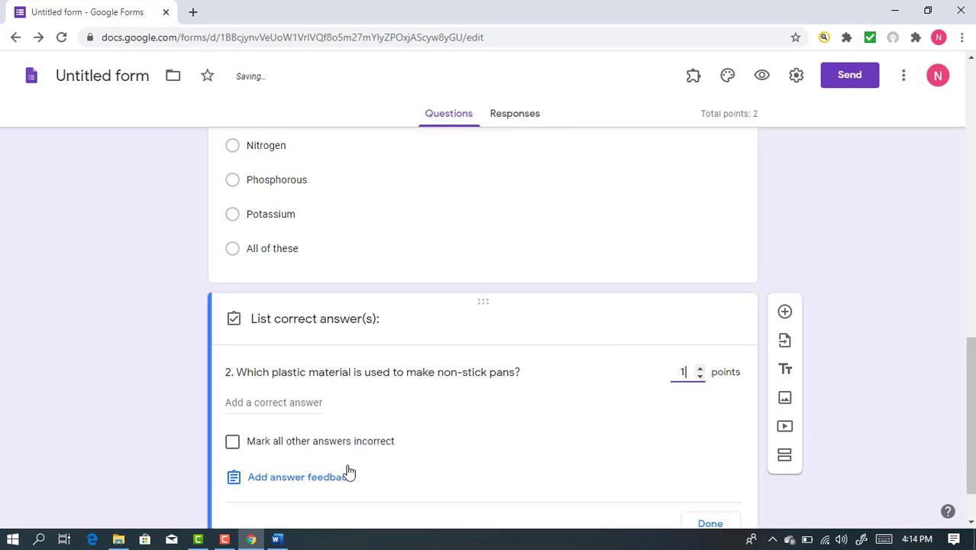
left_click(273, 481)
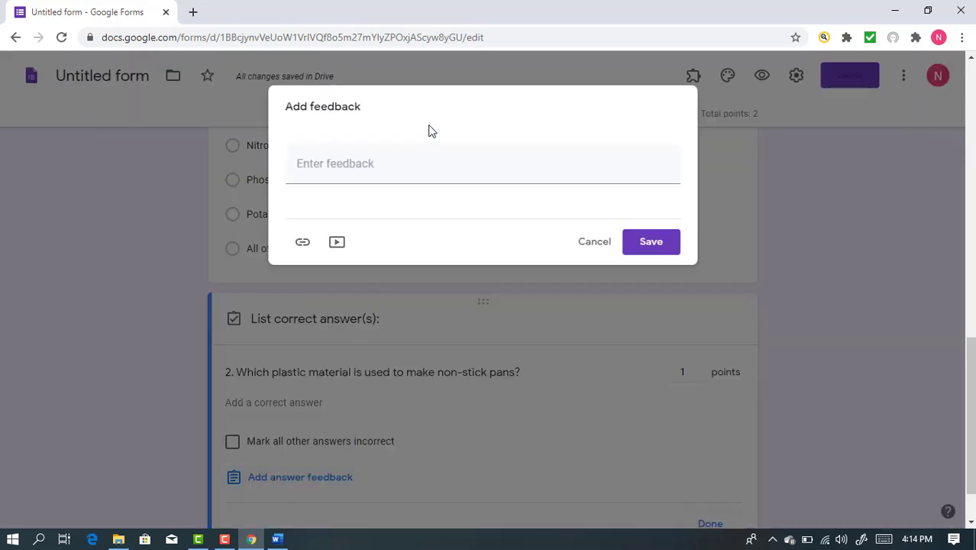
left_click(337, 165)
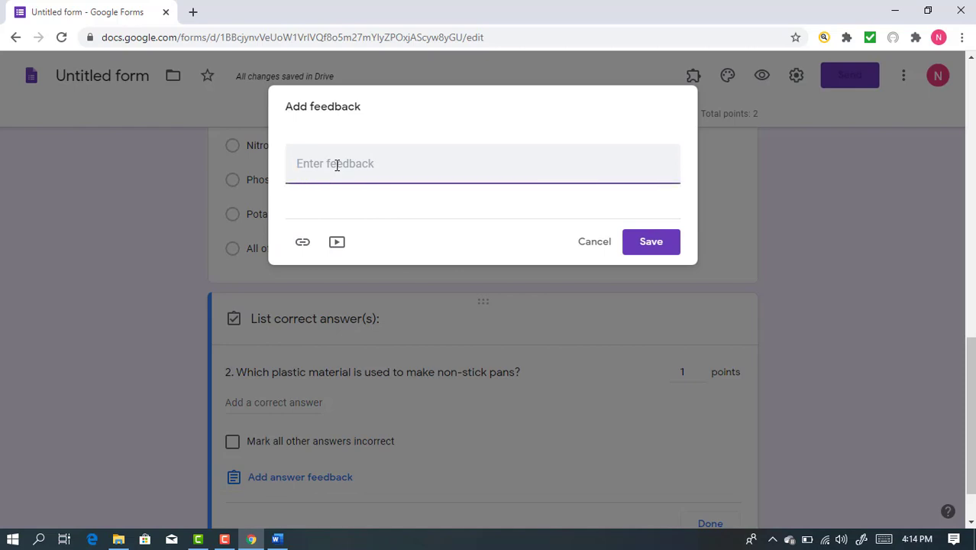
type("Tefl")
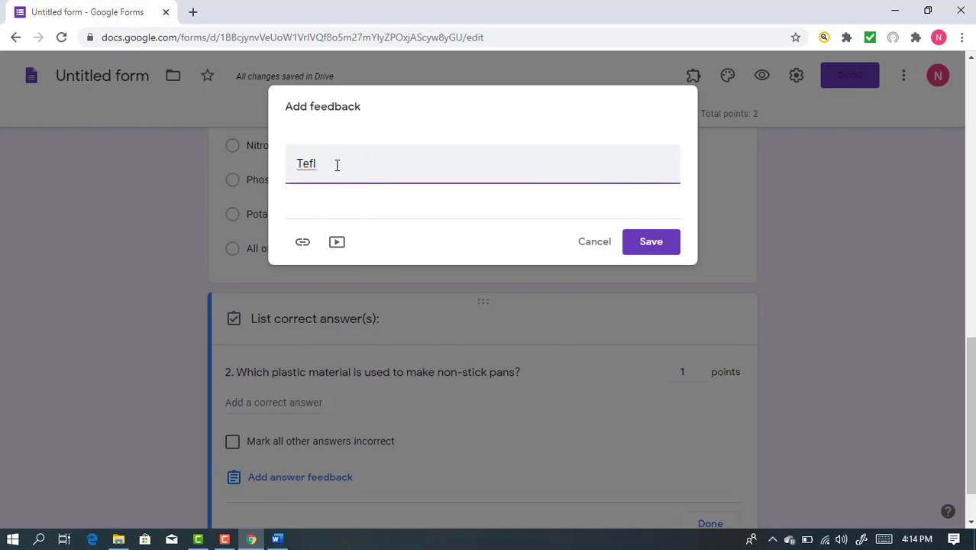
type("on, TEFLON, ")
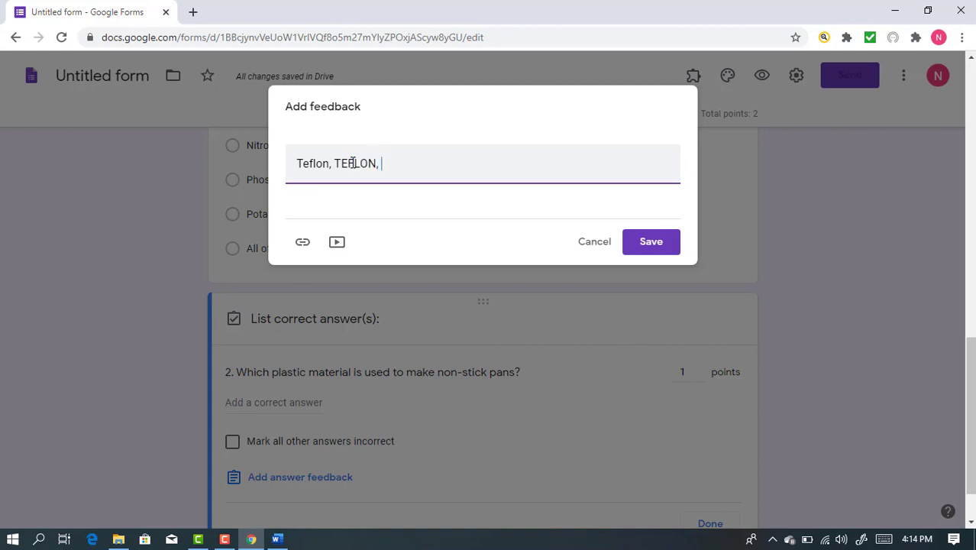
type("teflon")
left_click(643, 242)
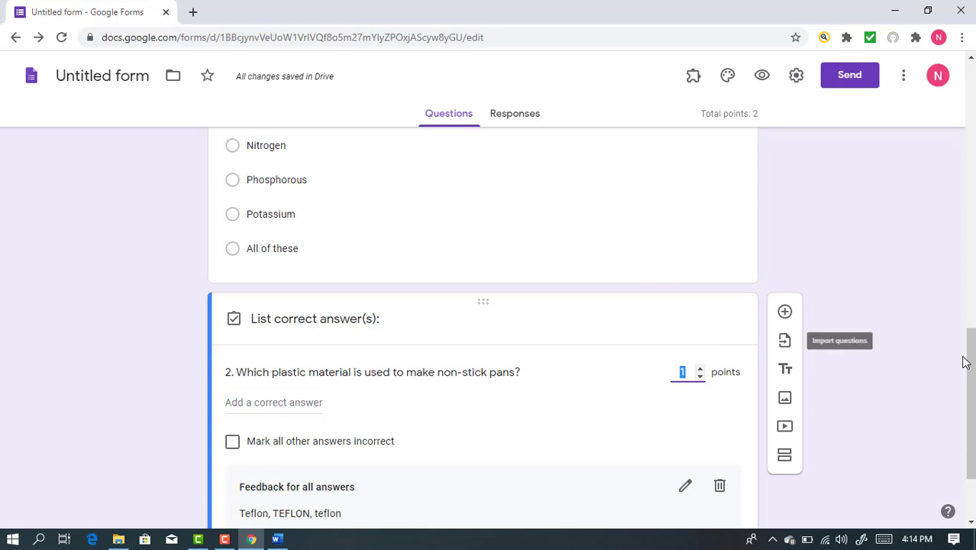
Finish the non-stick pans question's answer key and make the question required
left_click_drag(972, 365, 972, 402)
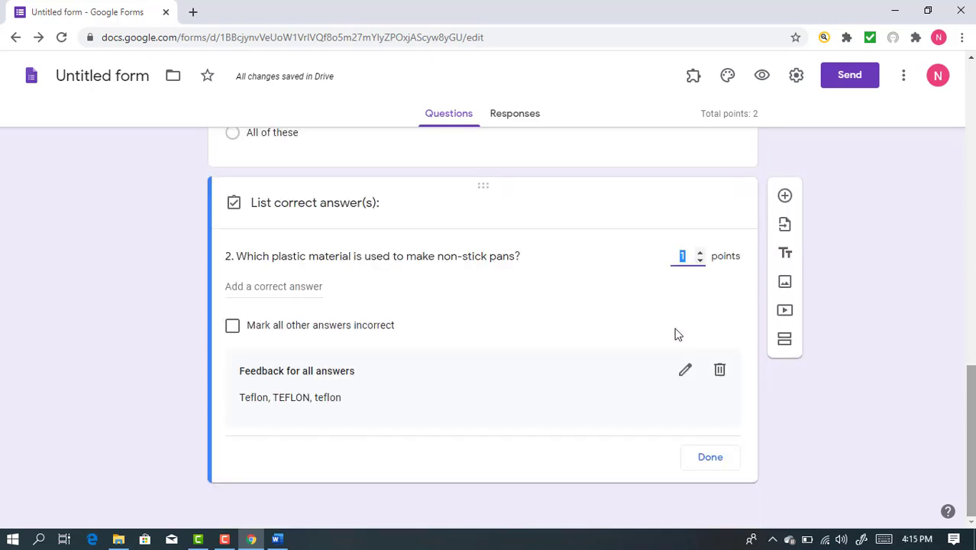
left_click(643, 299)
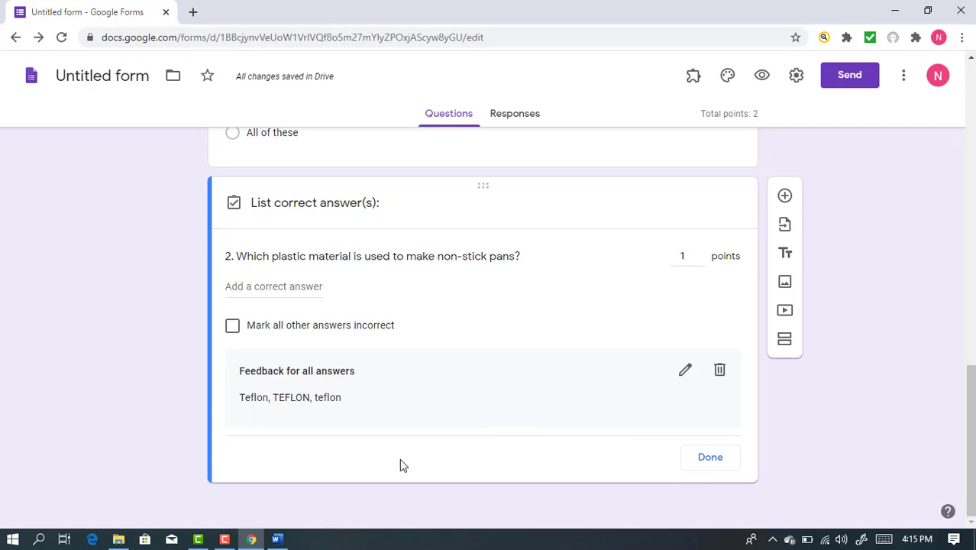
left_click(717, 463)
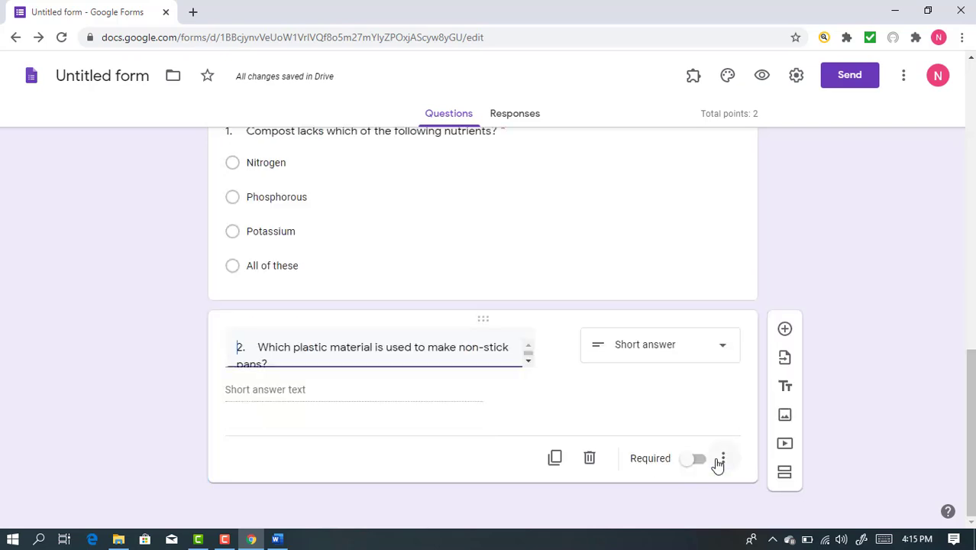
left_click(689, 484)
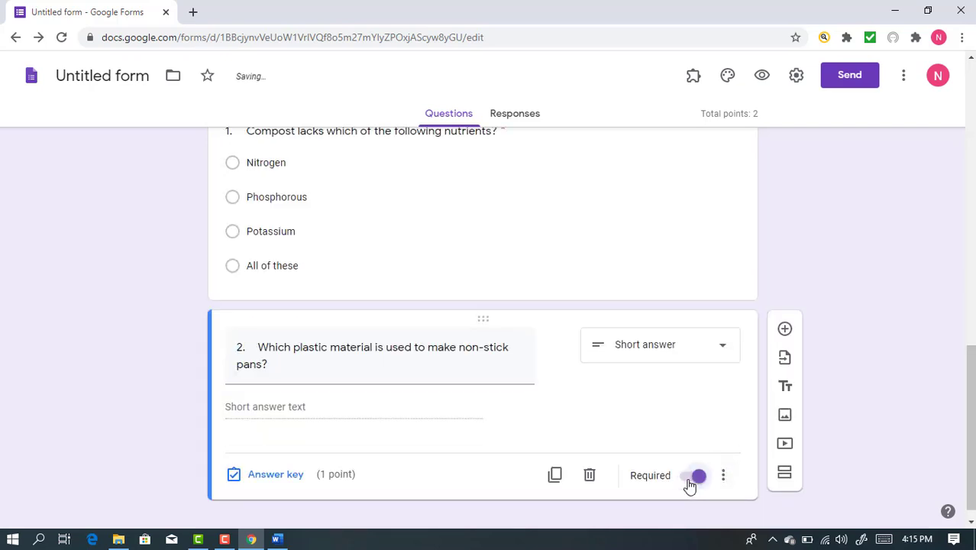
left_click(557, 223)
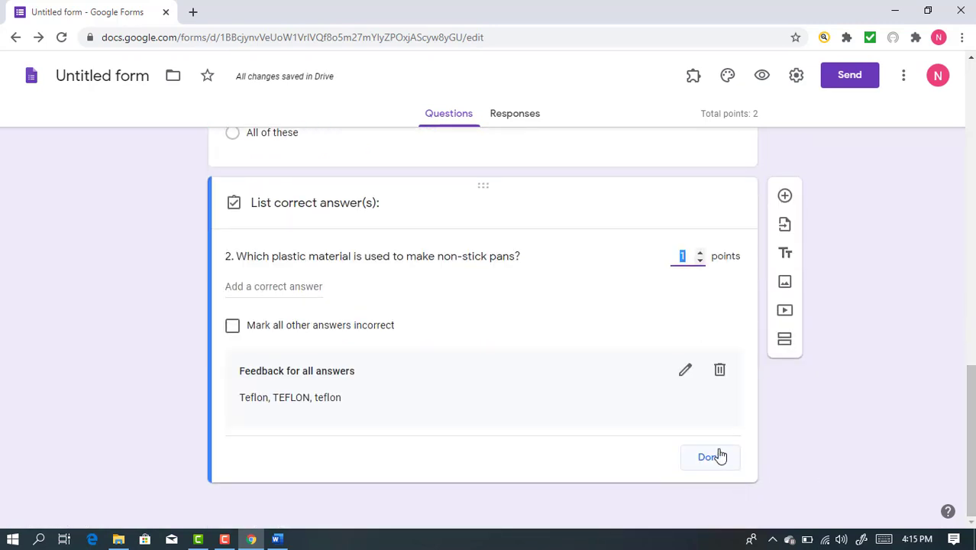
left_click(716, 456)
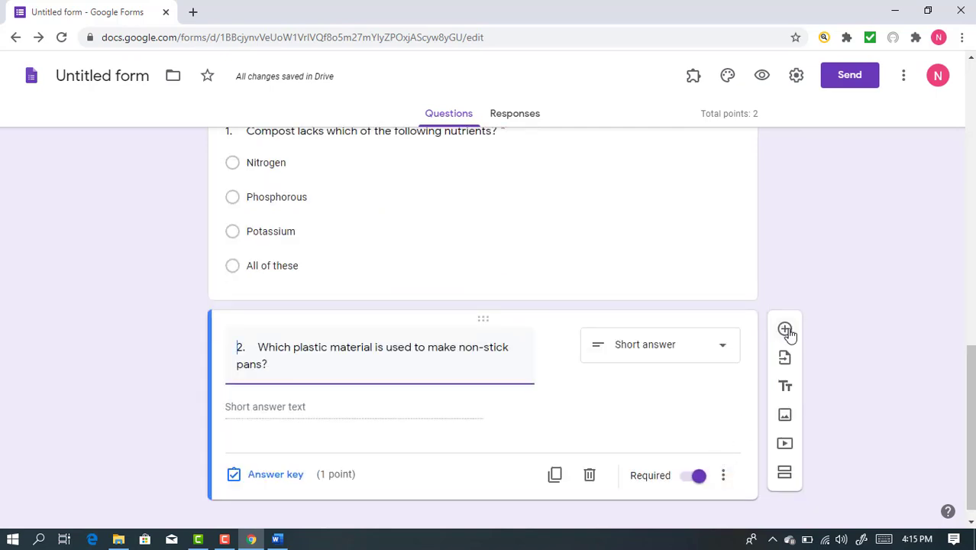
Add question 3, "Discuss two methods of weeding in which poisonous chemicals are not used", copied from the Word document, as a Paragraph question
left_click(785, 329)
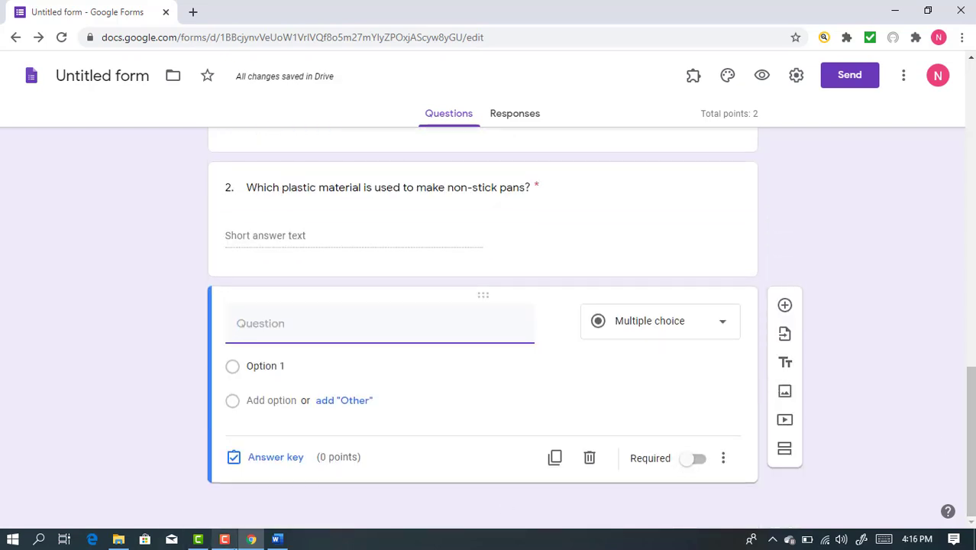
mouse_move(224, 537)
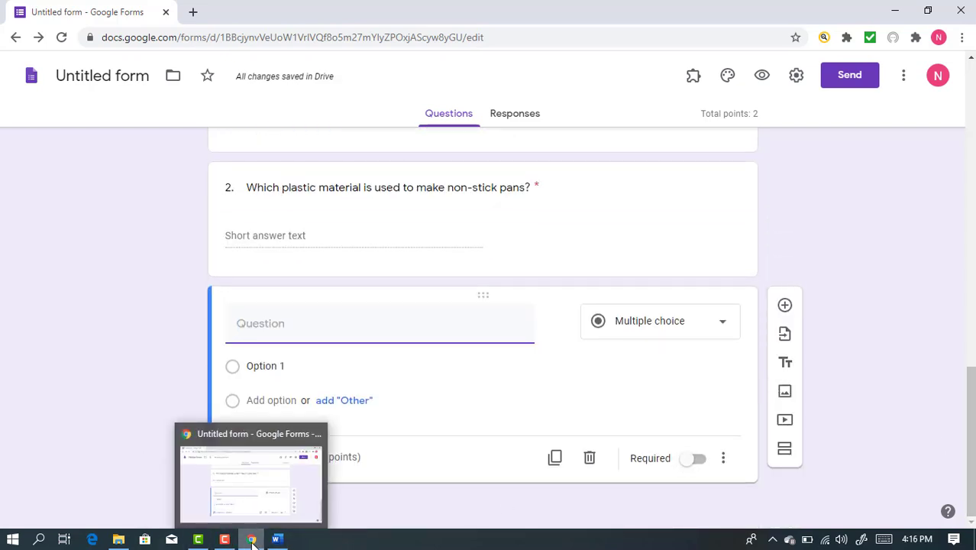
left_click(277, 539)
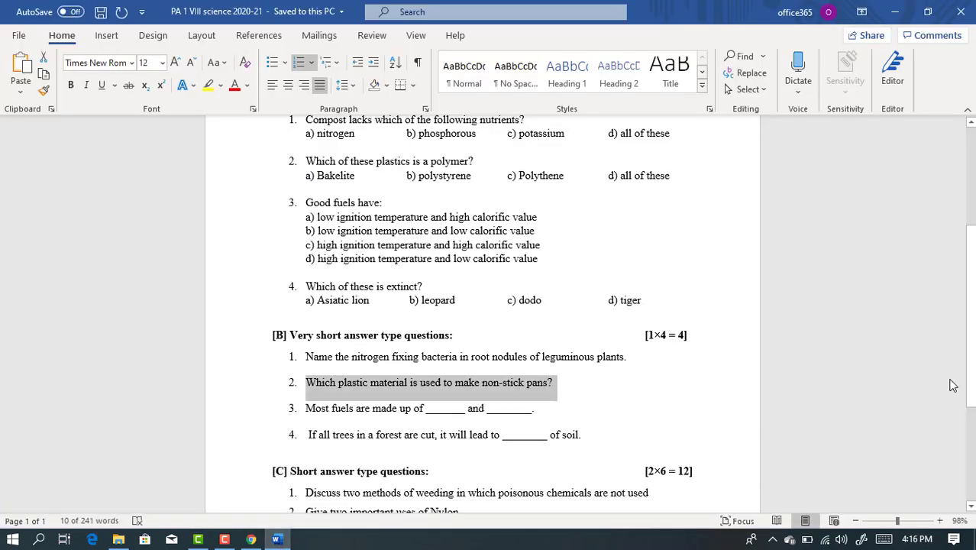
scroll(971, 349, "down", 4)
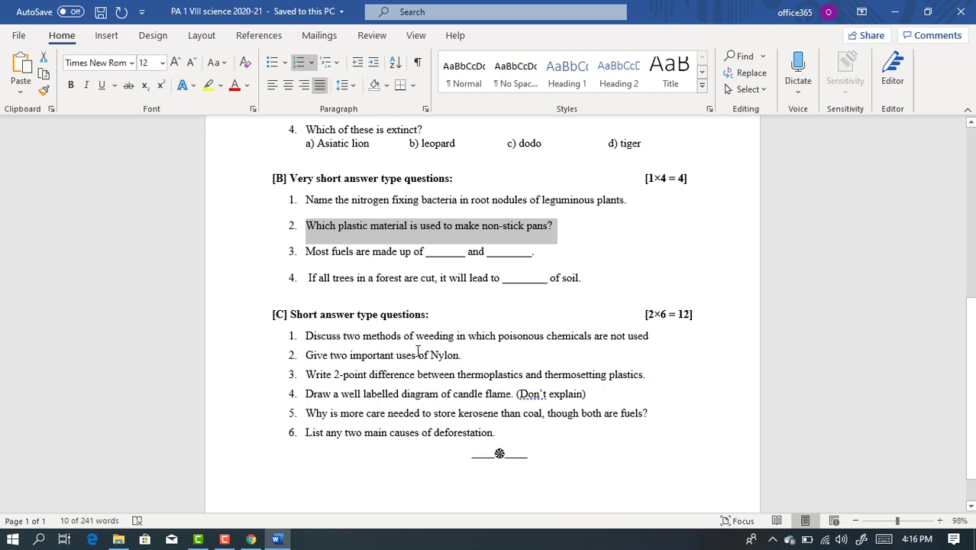
triple_click(370, 337)
left_click(655, 342)
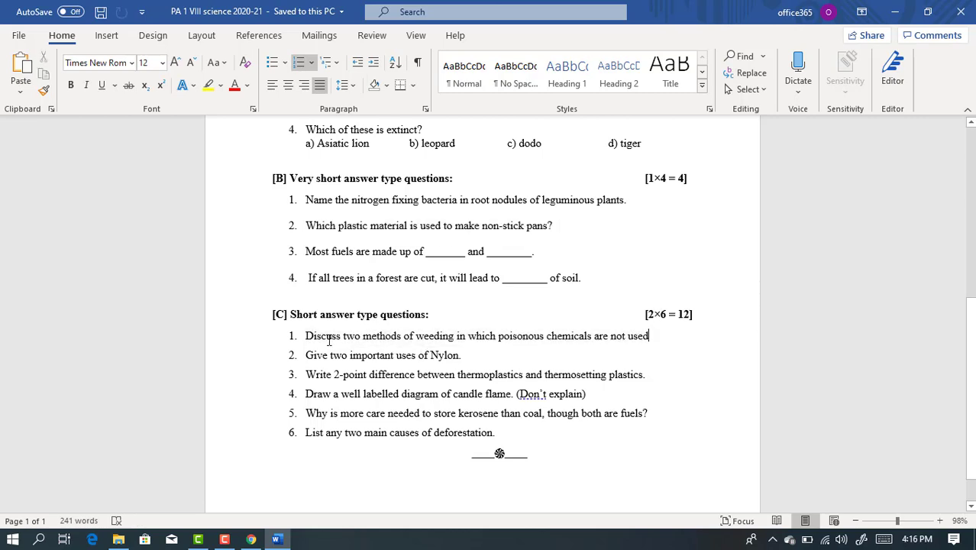
left_click_drag(303, 335, 512, 359)
mouse_move(645, 323)
left_mouse_down()
mouse_move(657, 336)
mouse_move(646, 339)
left_mouse_up()
right_click(646, 340)
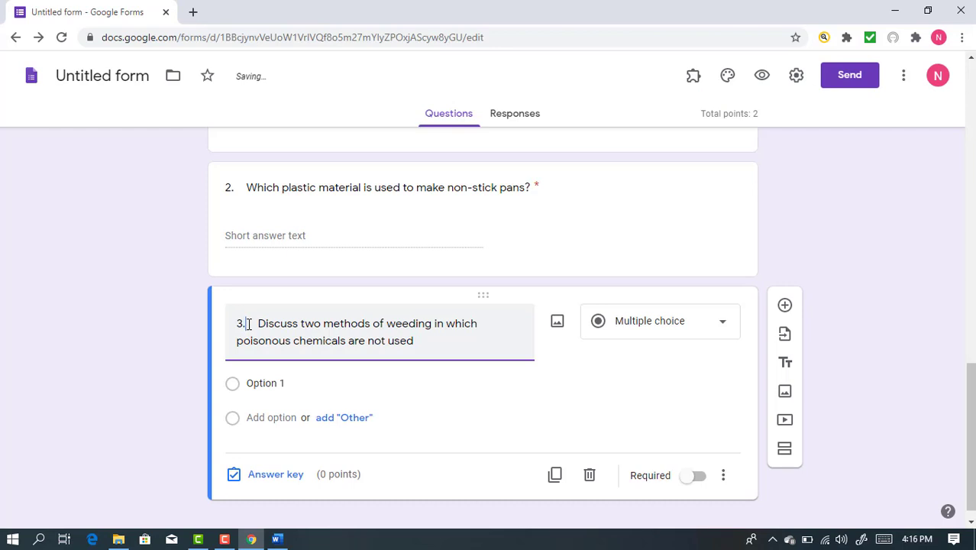
left_click(725, 322)
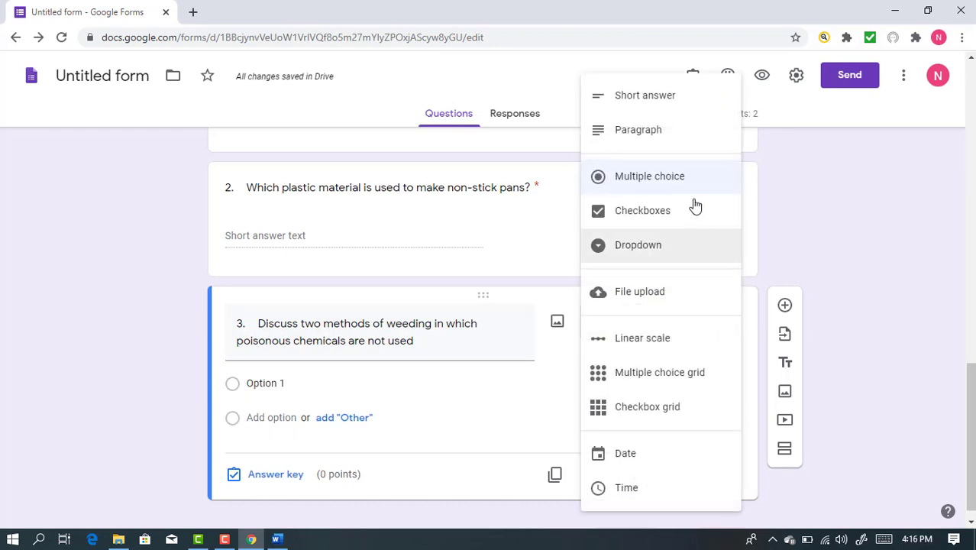
left_click(685, 131)
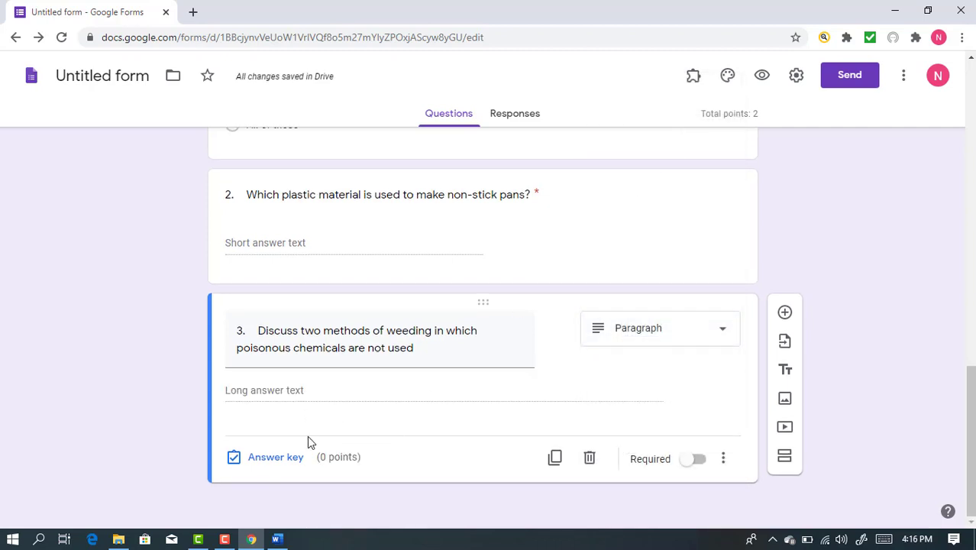
In the weeding question's answer key, start the answer feedback with the line "1) By pulling out weeds by hand manually."
left_click(274, 458)
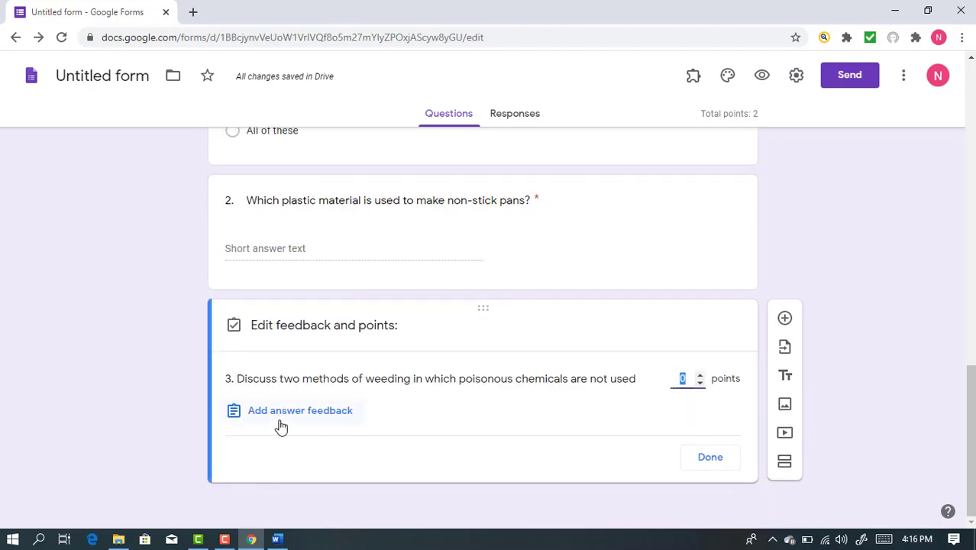
left_click(283, 419)
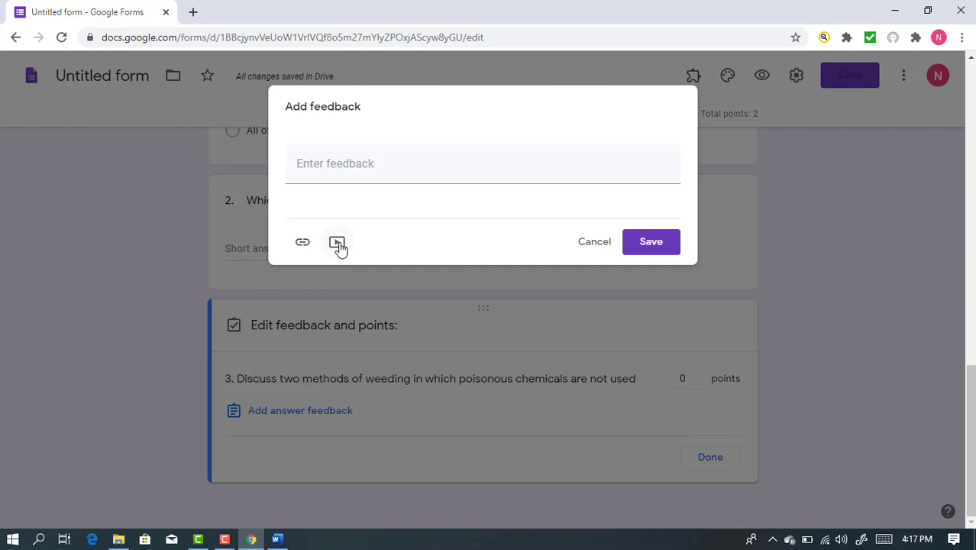
left_click(314, 163)
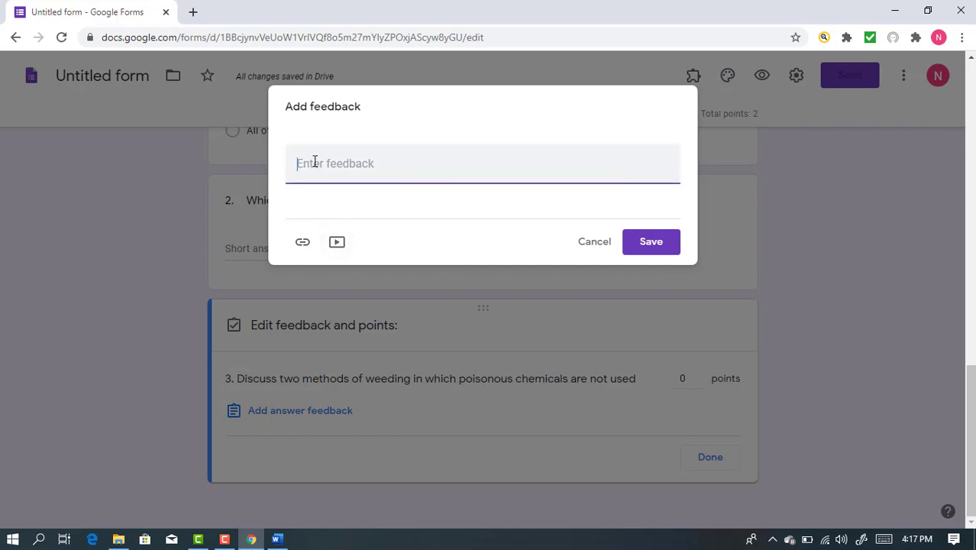
type("1")
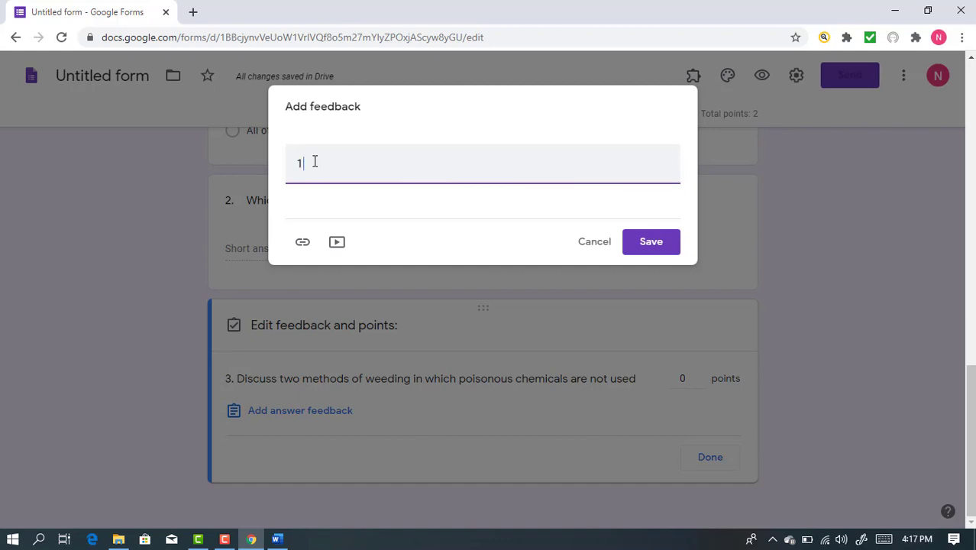
type(")")
type("By")
type(" usi")
type("n")
key("BackSpace")
key("BackSpace")
type("pulling out")
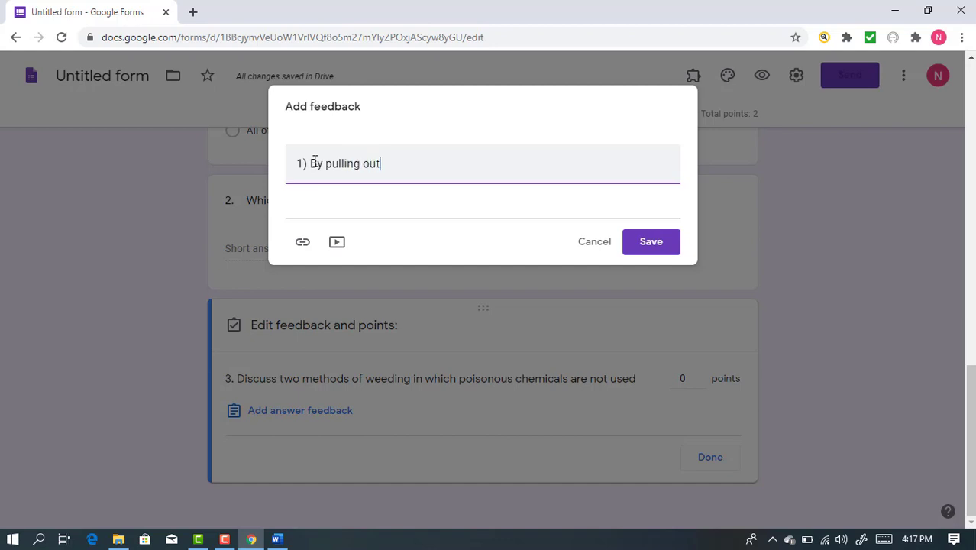
type(" weeds by hand manuall")
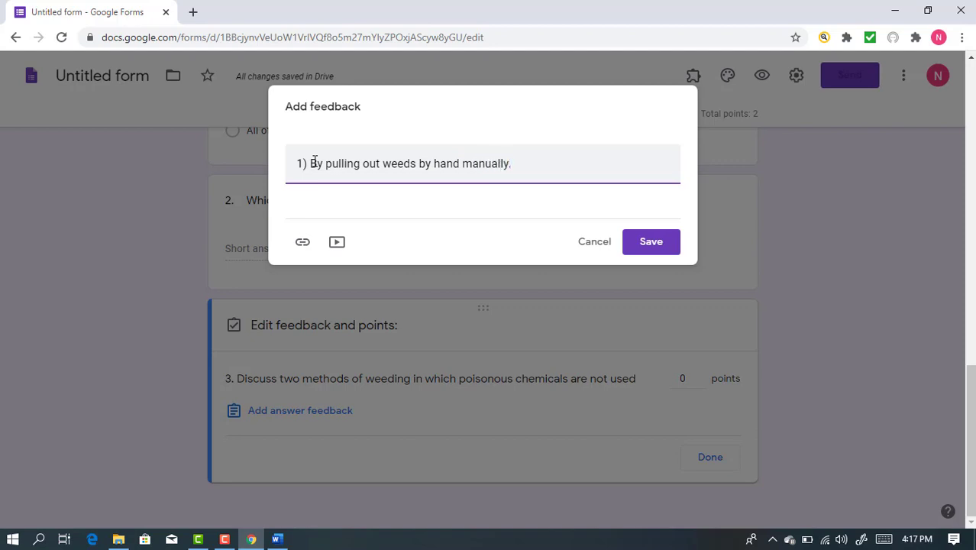
type("y.")
Add the second feedback line "2) By using harrow or trowel." and save the weeding question's feedback
key("Return")
type("2")
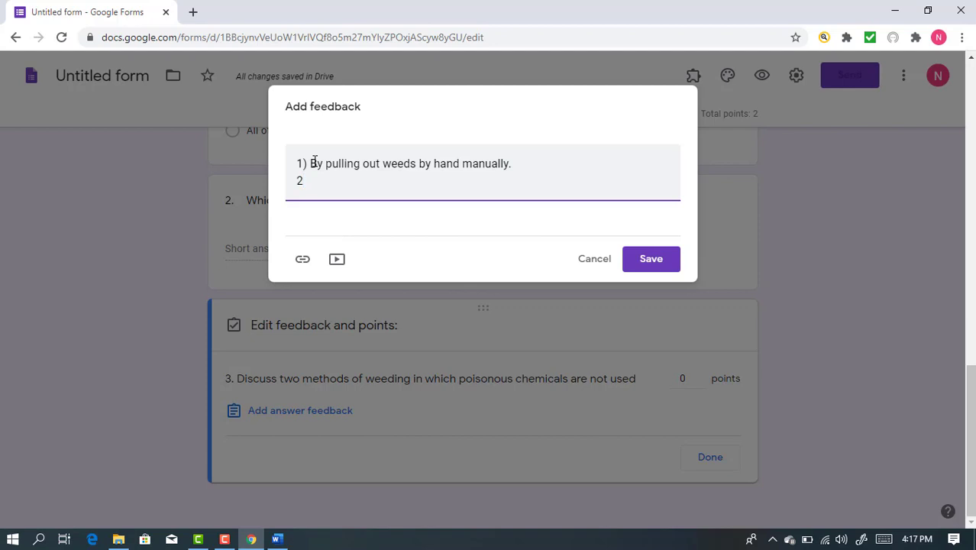
type(") By using harro")
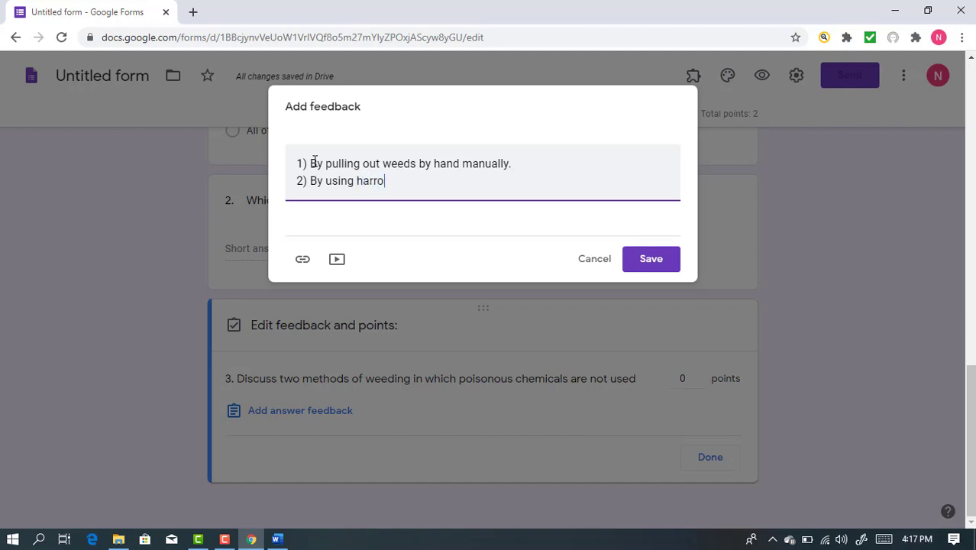
type("w or trowel.")
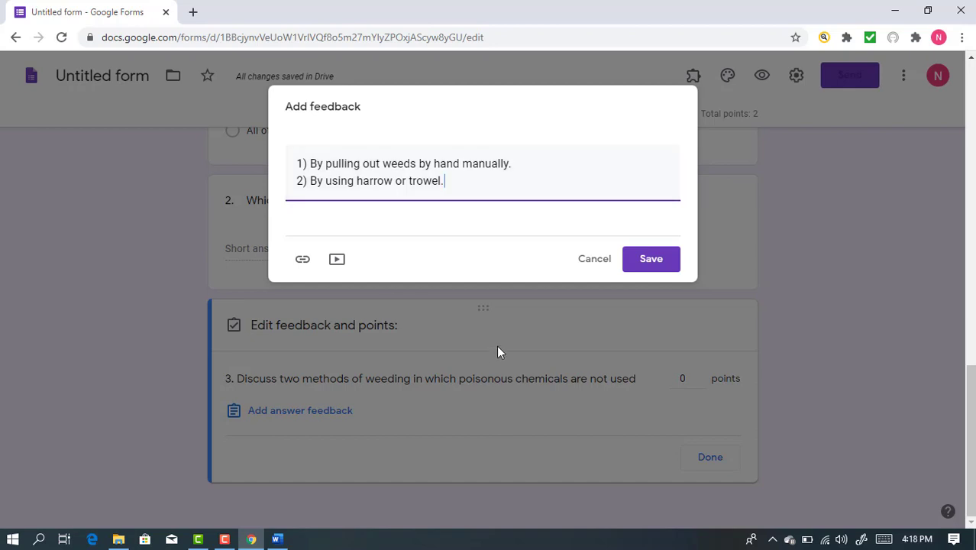
left_click(638, 266)
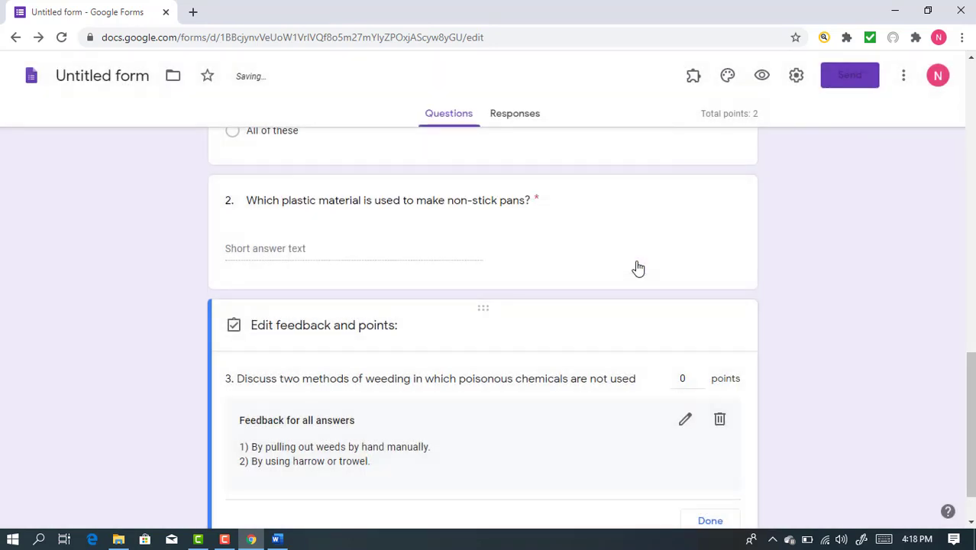
Assign 2 points to the weeding question and finish its answer key
left_click(700, 375)
left_click(700, 375)
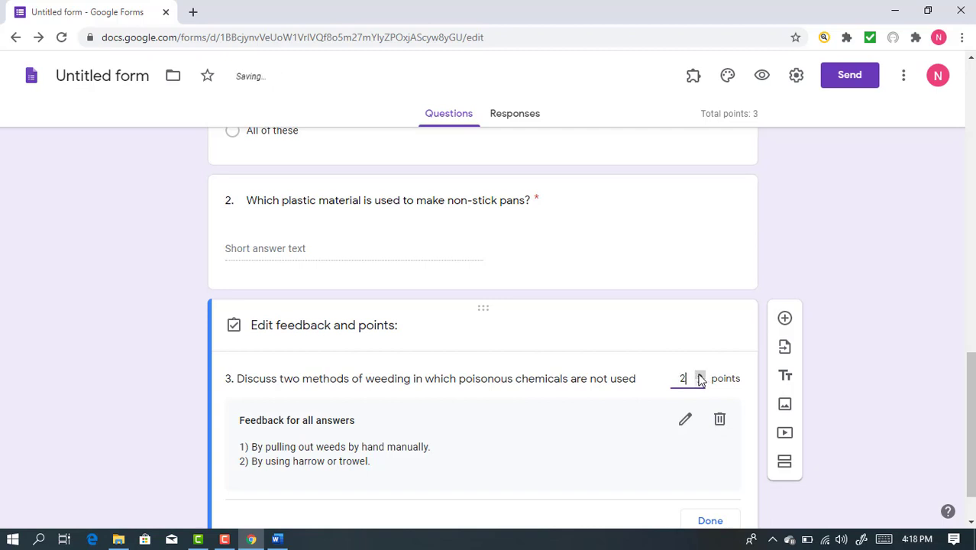
scroll(972, 395, "down", 1)
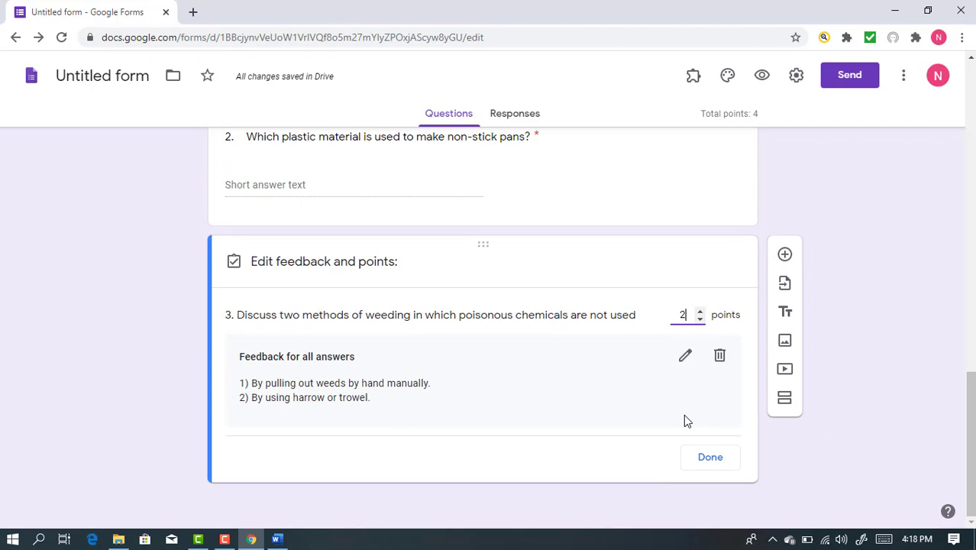
left_click(699, 458)
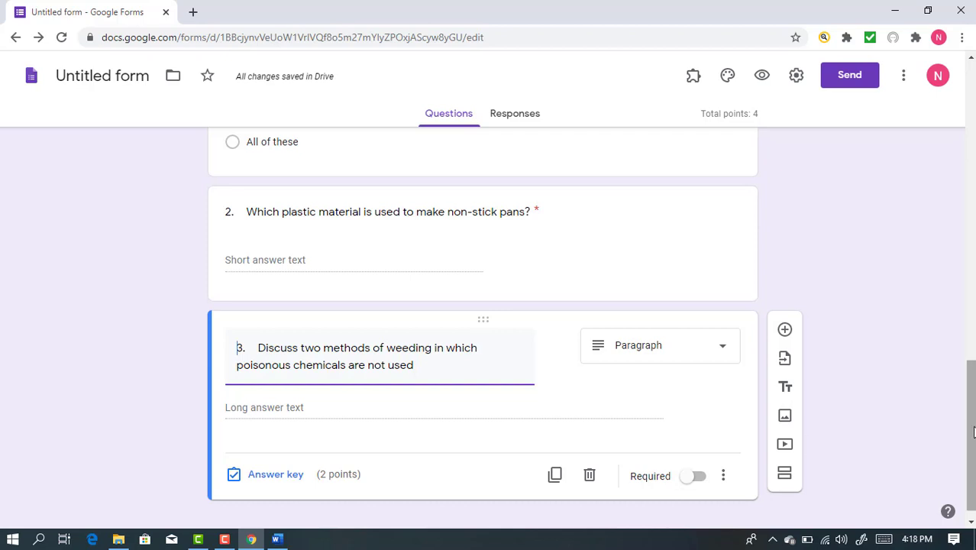
Open the form's preview and enter the student's name in the name question
scroll(970, 428, "up", 2)
left_click_drag(971, 417, 971, 148)
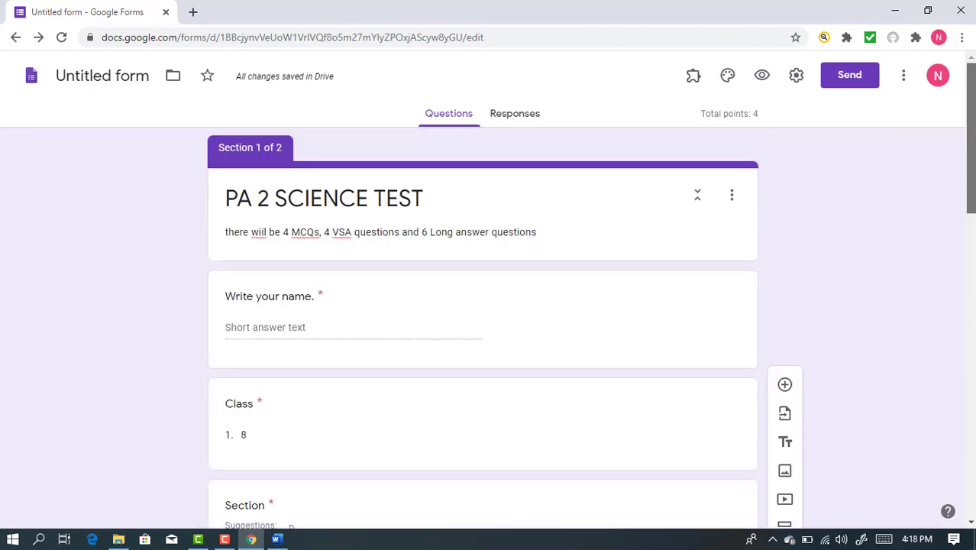
left_click(761, 78)
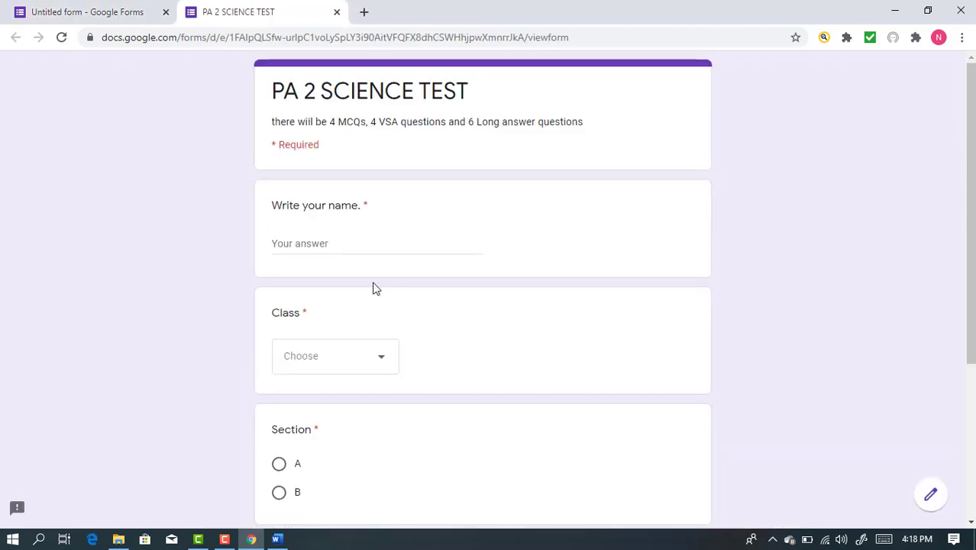
left_click(321, 243)
type("Ni")
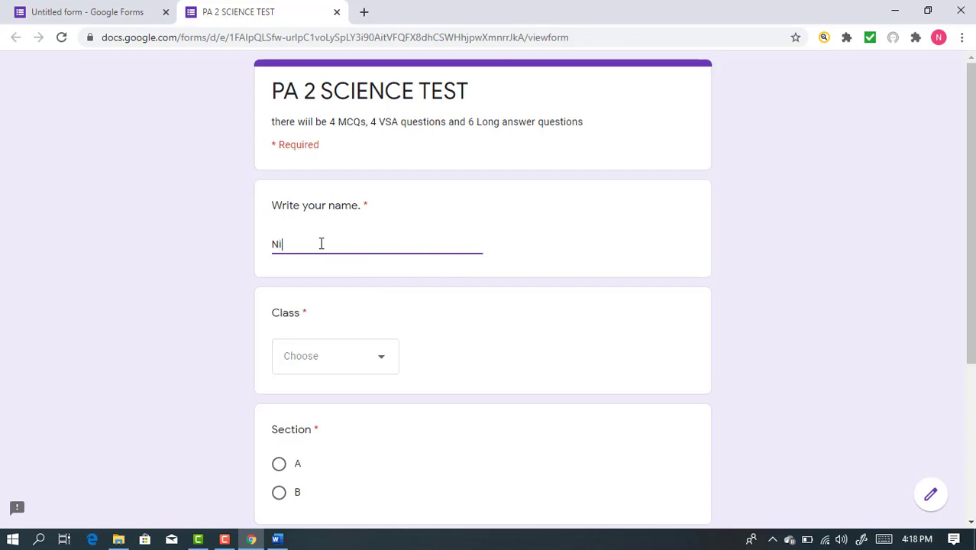
type("misha")
Complete the student details with class 8, section A and the roll number, and continue to the test questions
left_click(383, 360)
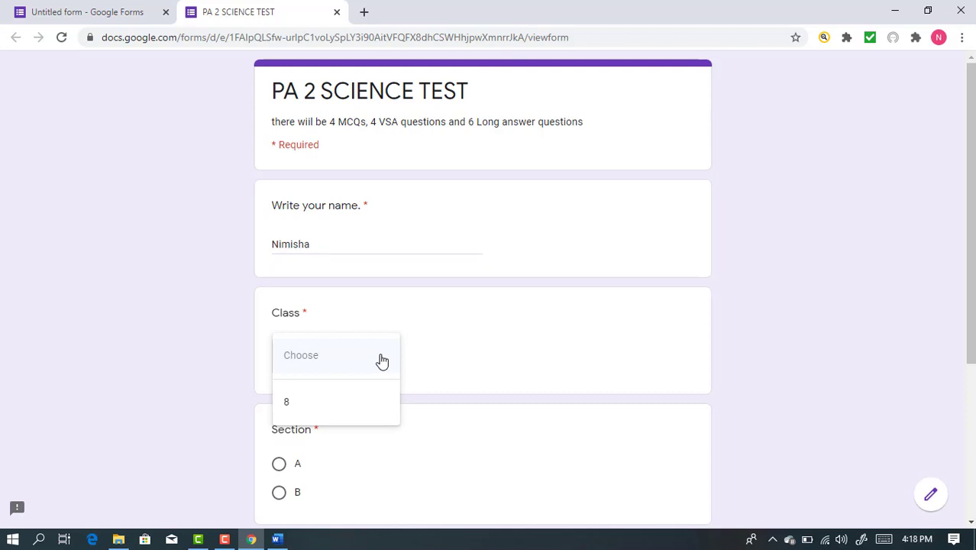
left_click(320, 411)
left_click(289, 466)
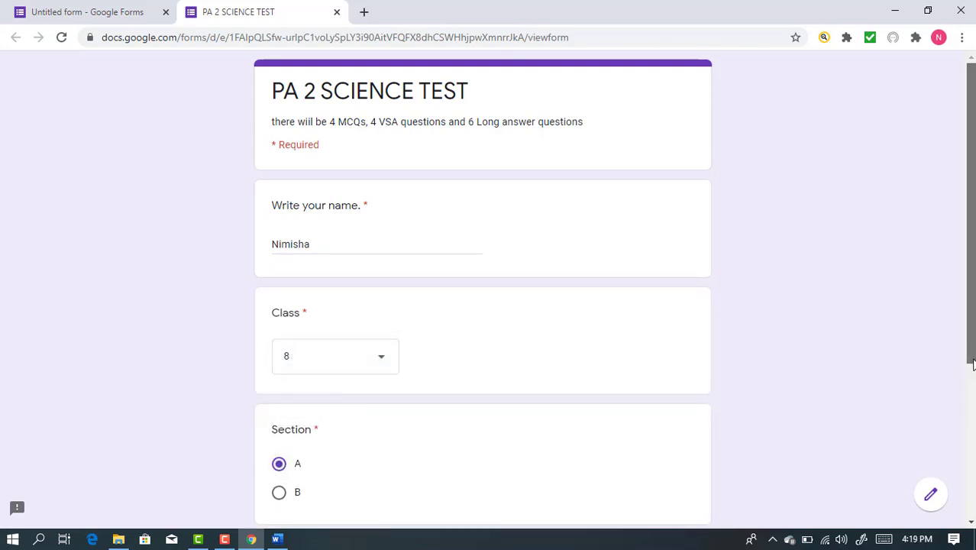
left_click_drag(973, 360, 973, 465)
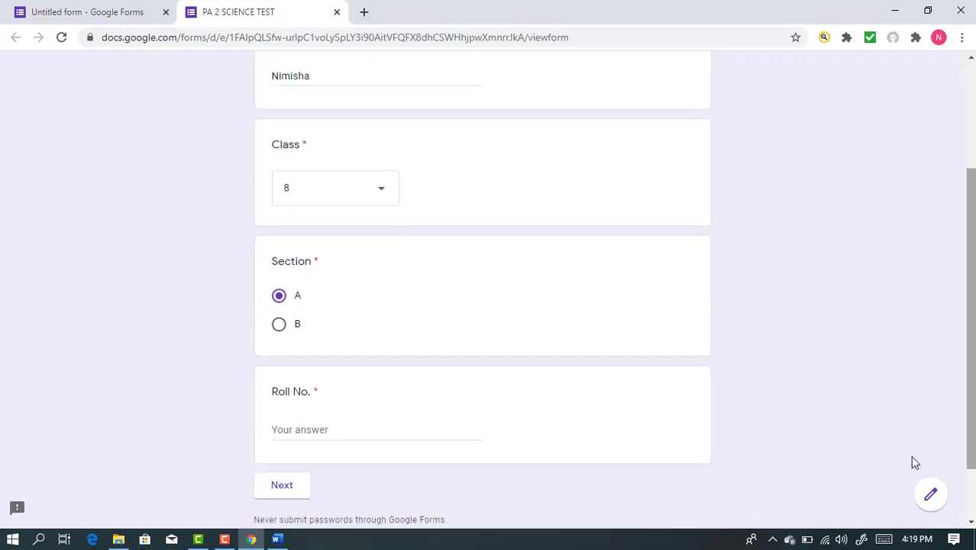
left_click(298, 430)
type("23")
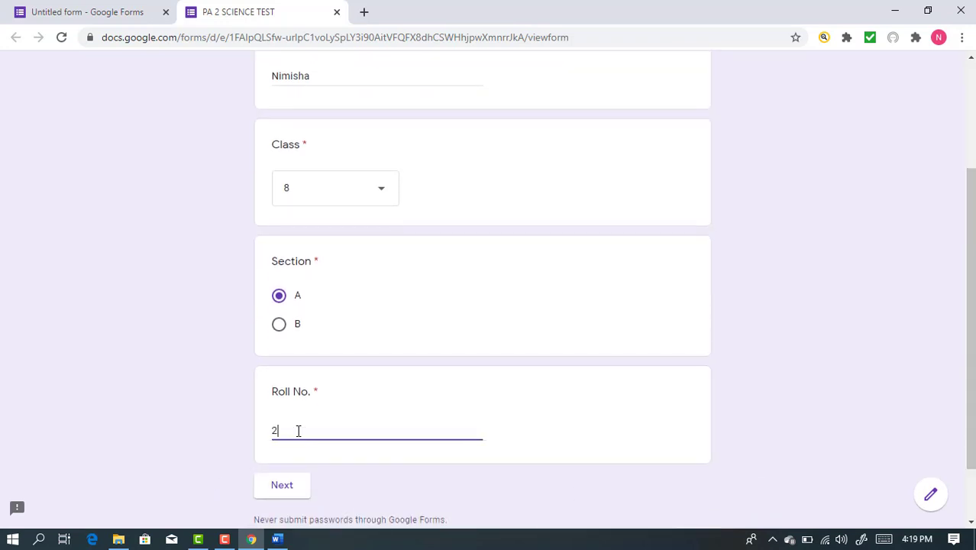
left_click(282, 489)
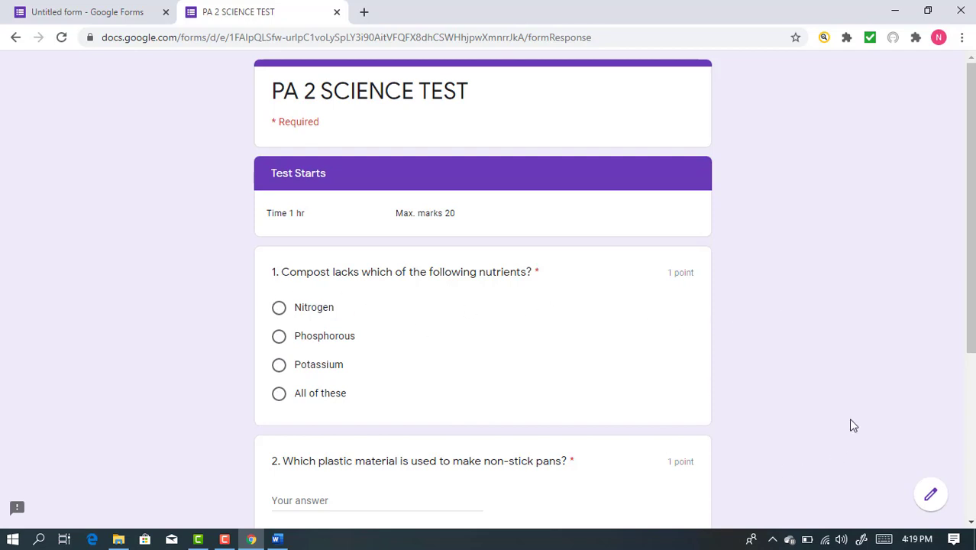
Answer the compost question with "All of these" and the non-stick pans question with "Teflon"
scroll(971, 345, "down", 3)
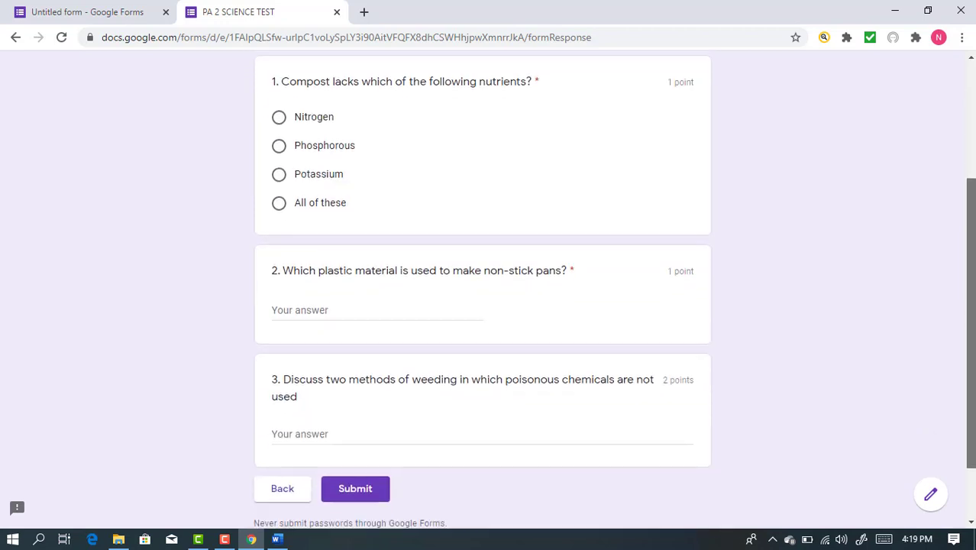
left_click_drag(971, 435, 966, 268)
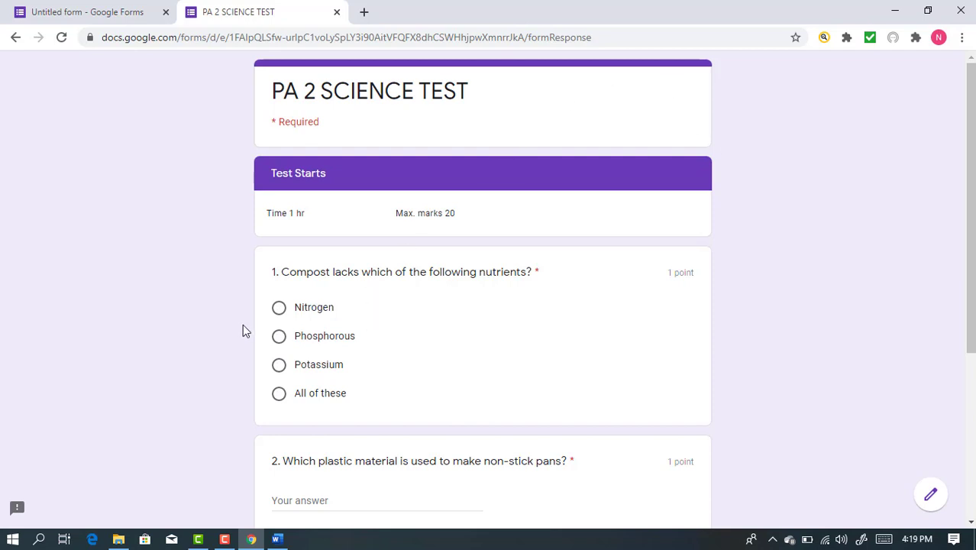
left_click(281, 399)
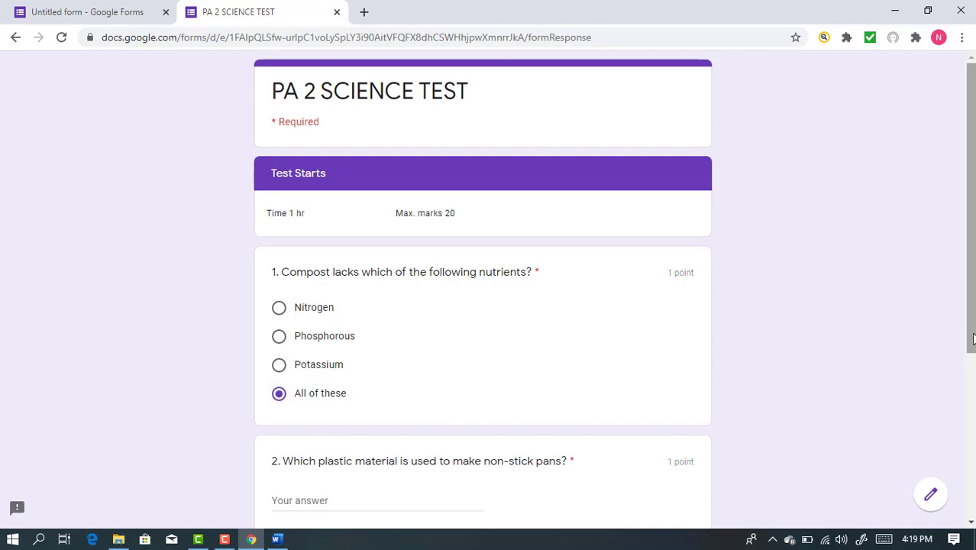
left_click_drag(971, 338, 971, 452)
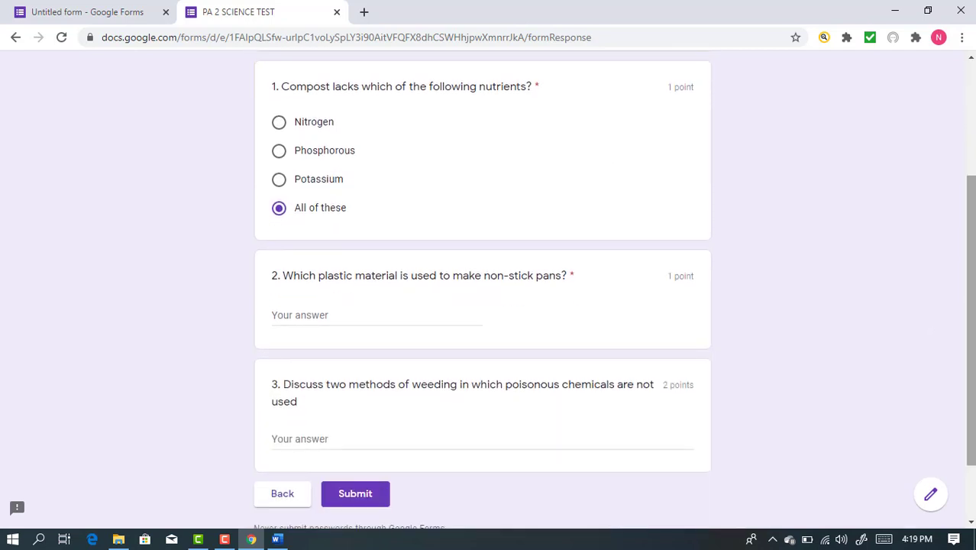
left_click(298, 313)
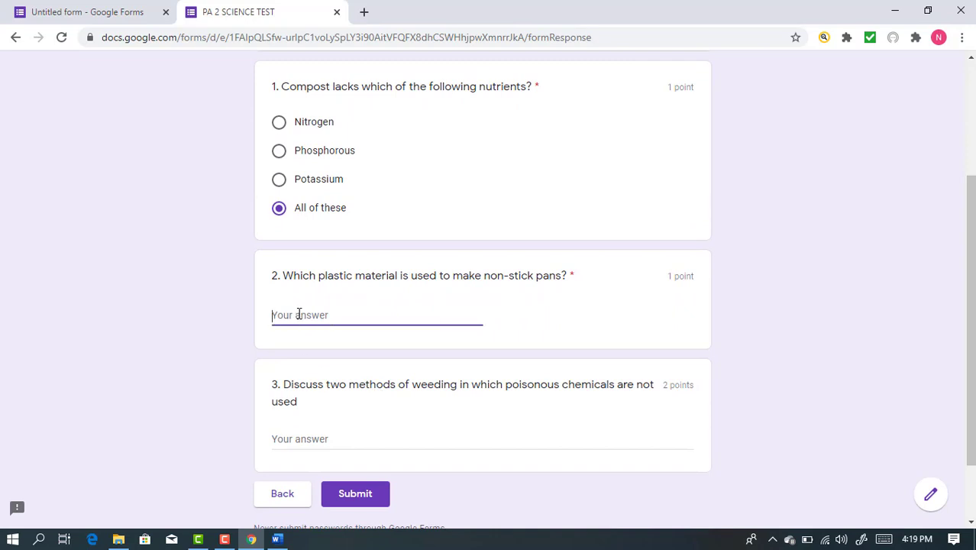
type("Teflon")
Answer the weeding question with "1) By using trowel or harrow" and submit the test response
left_click(313, 439)
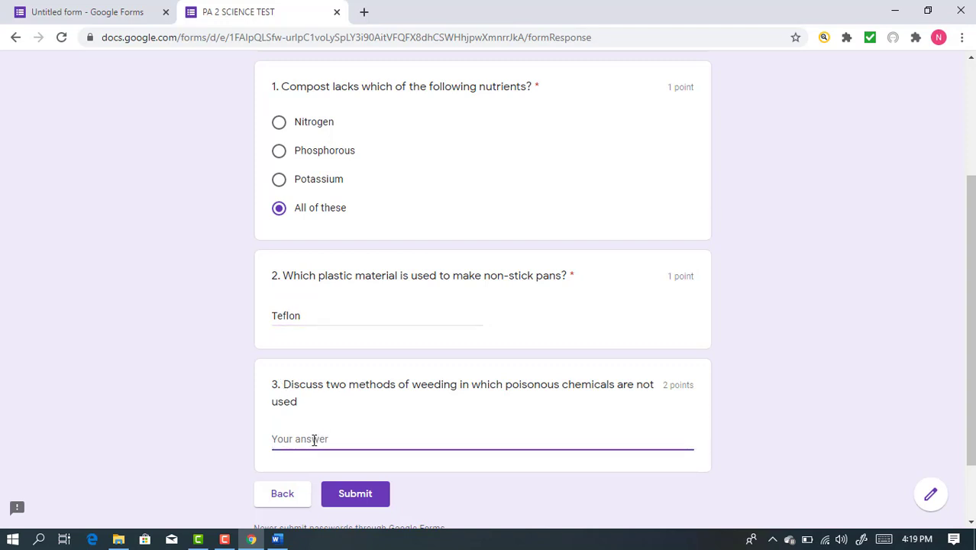
type("1) By using hand")
key("BackSpace")
key("BackSpace")
key("BackSpace")
key("BackSpace")
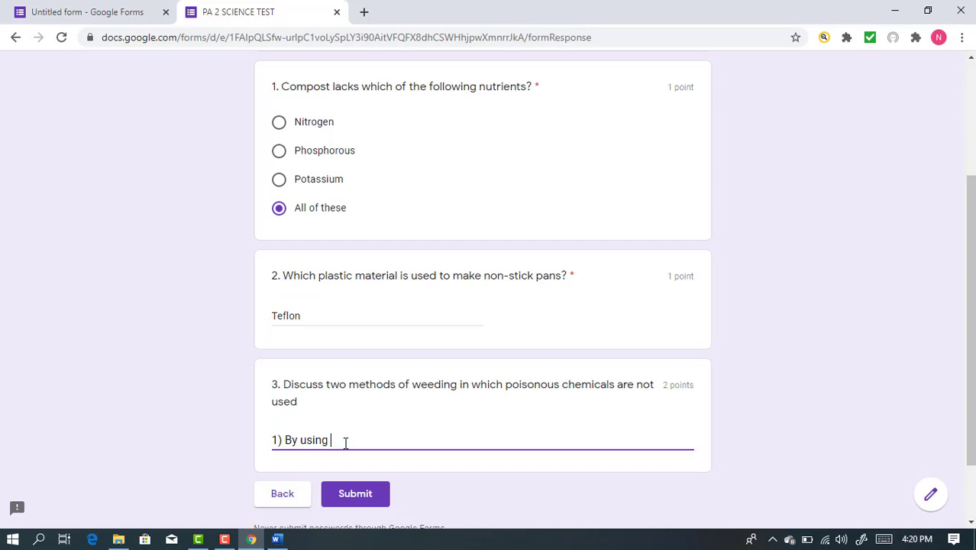
type("trowl")
key("BackSpace")
key("BackSpace")
type("wel or harrow")
left_click(357, 495)
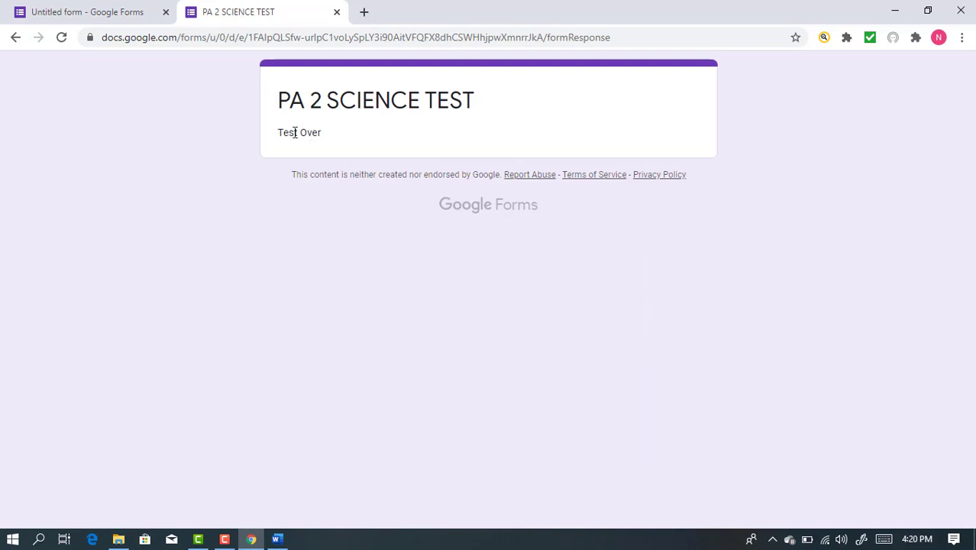
Return to the form editor and open the submitted responses in the question-by-question view
left_click(114, 15)
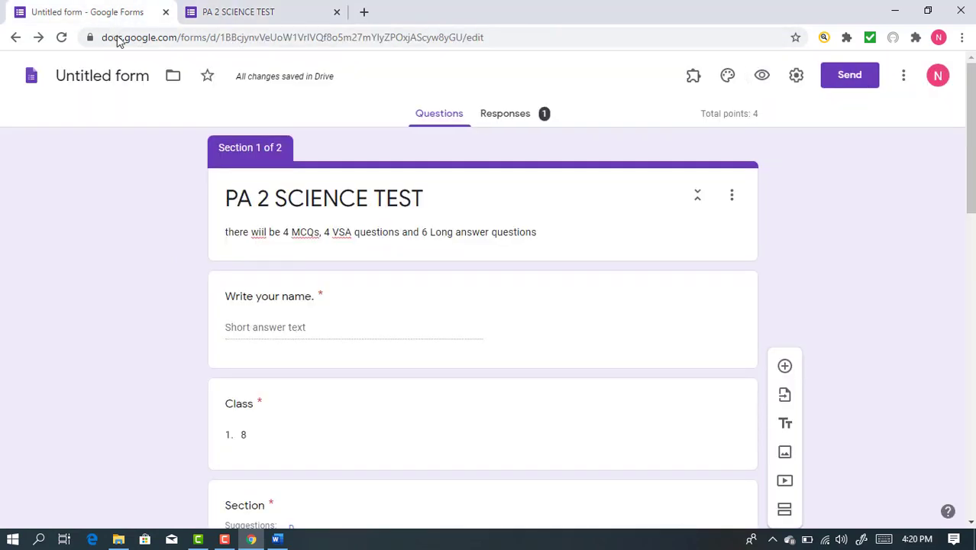
left_click(524, 114)
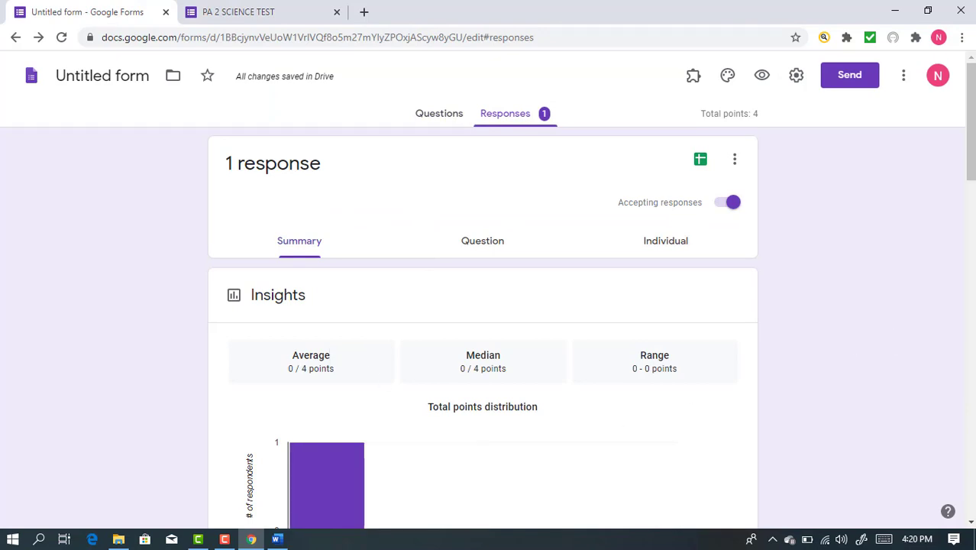
left_click(480, 242)
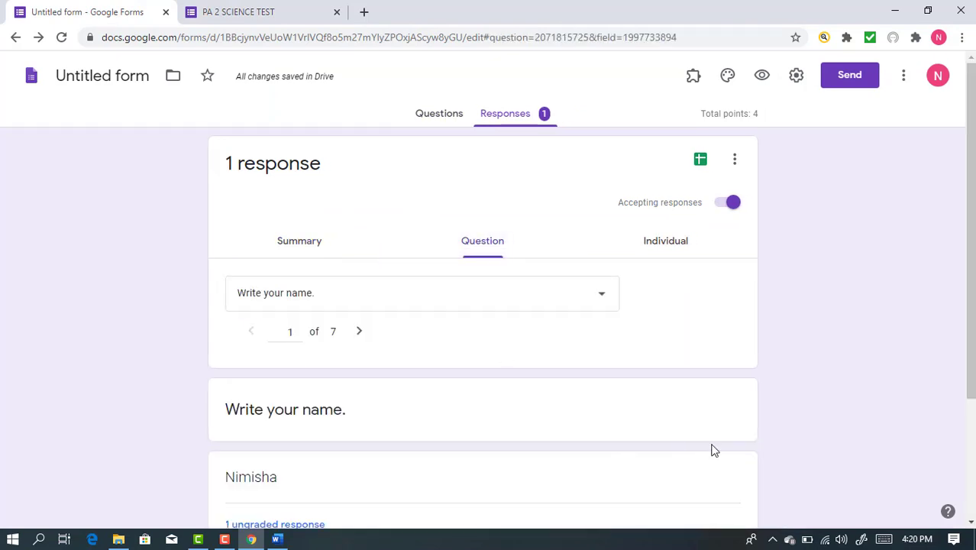
scroll(968, 359, "down", 2)
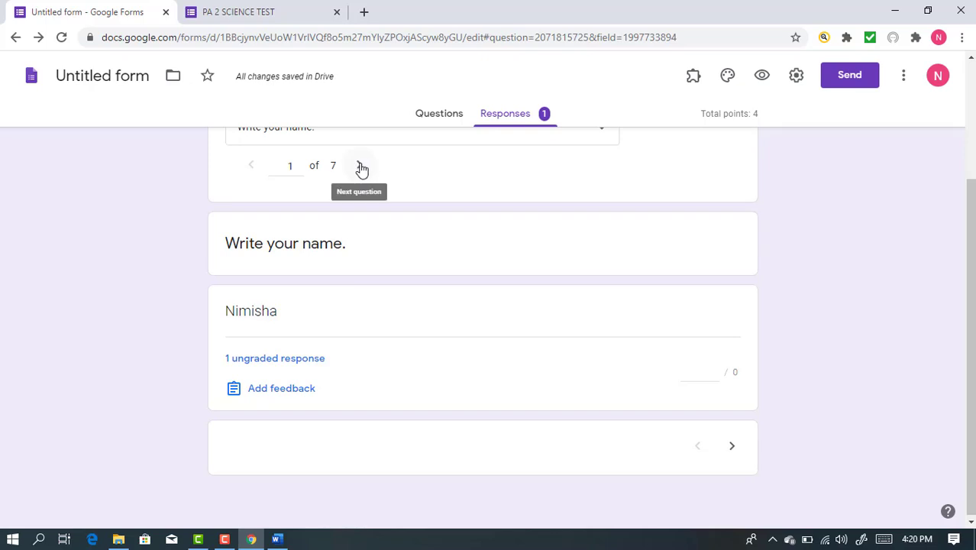
scroll(968, 318, "up", 2)
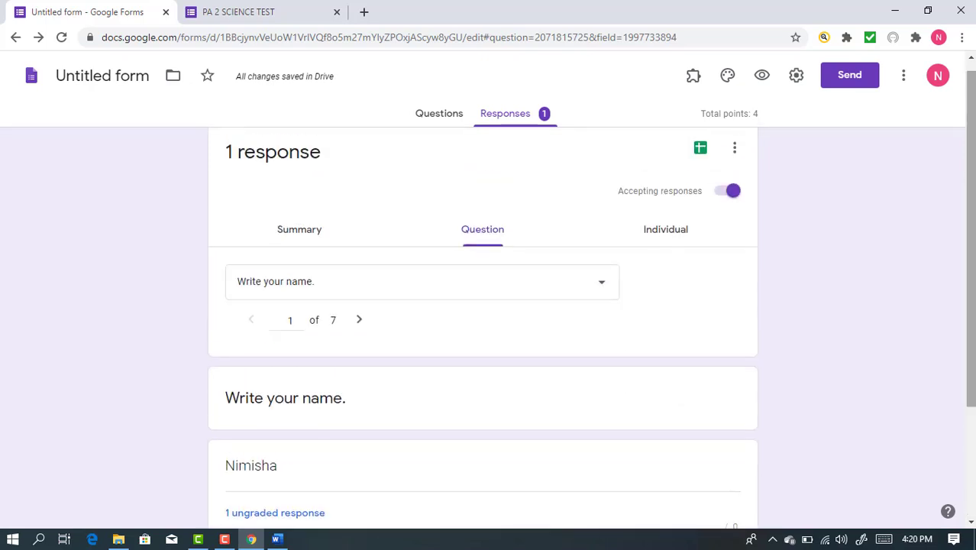
Go to the response for the compost question, mark "All of these" correct for 1 point and save the grade
left_click(359, 321)
left_click(361, 323)
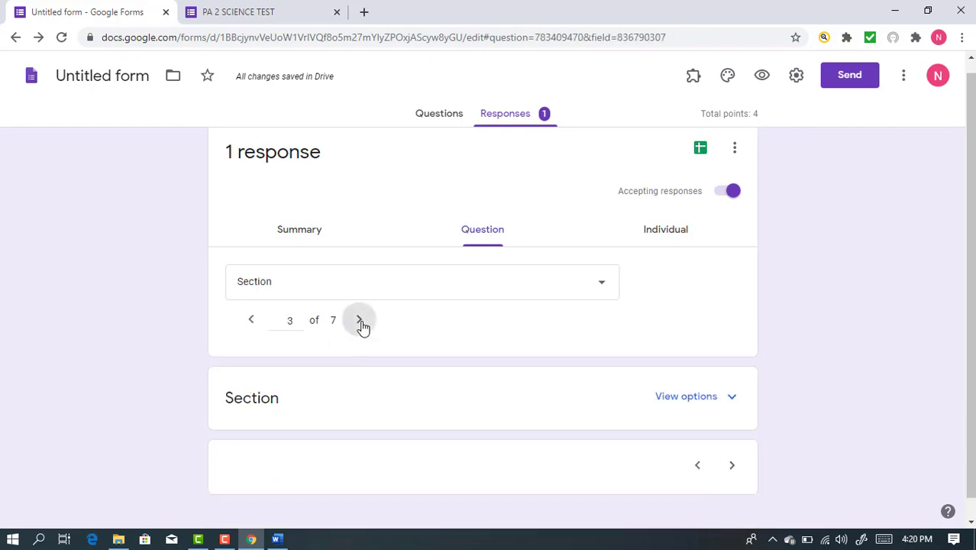
left_click(362, 323)
left_click(361, 323)
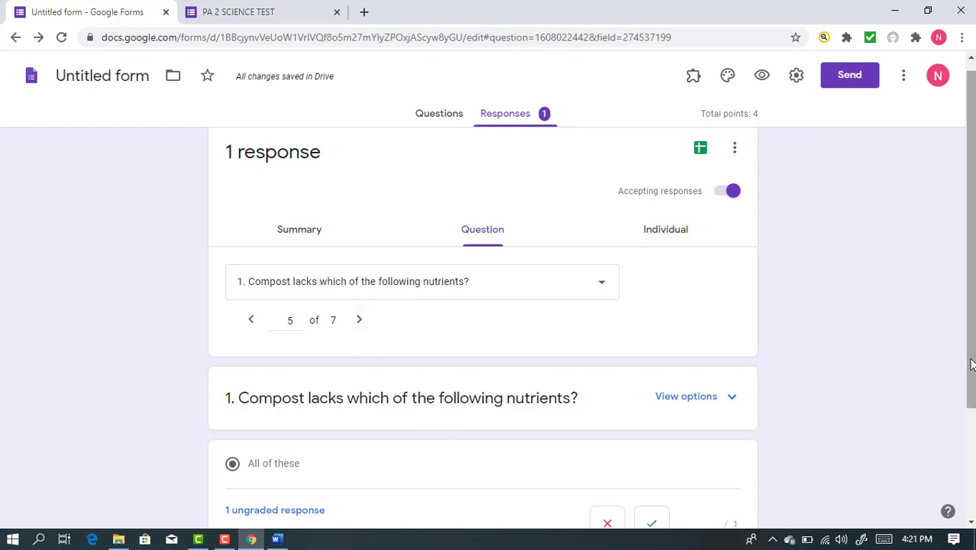
left_click_drag(972, 365, 972, 436)
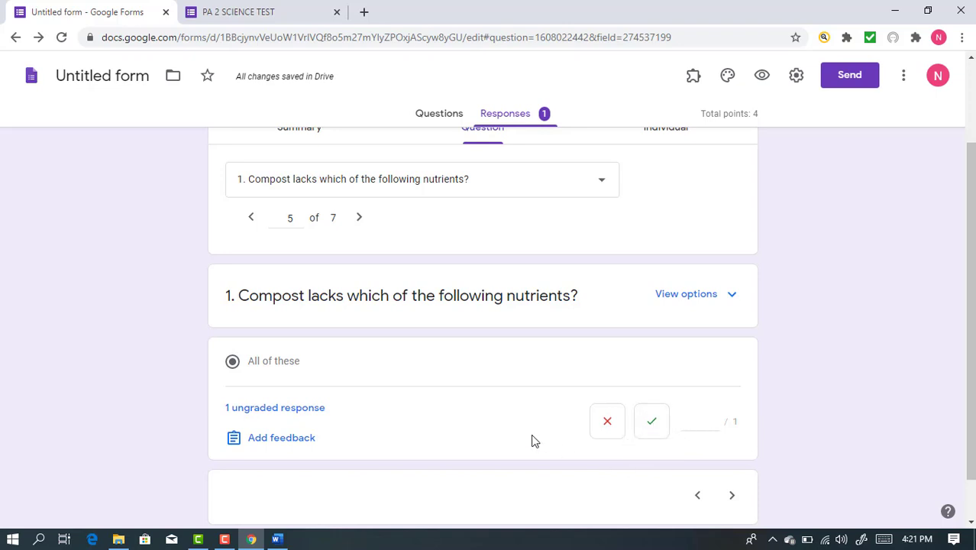
left_click(650, 424)
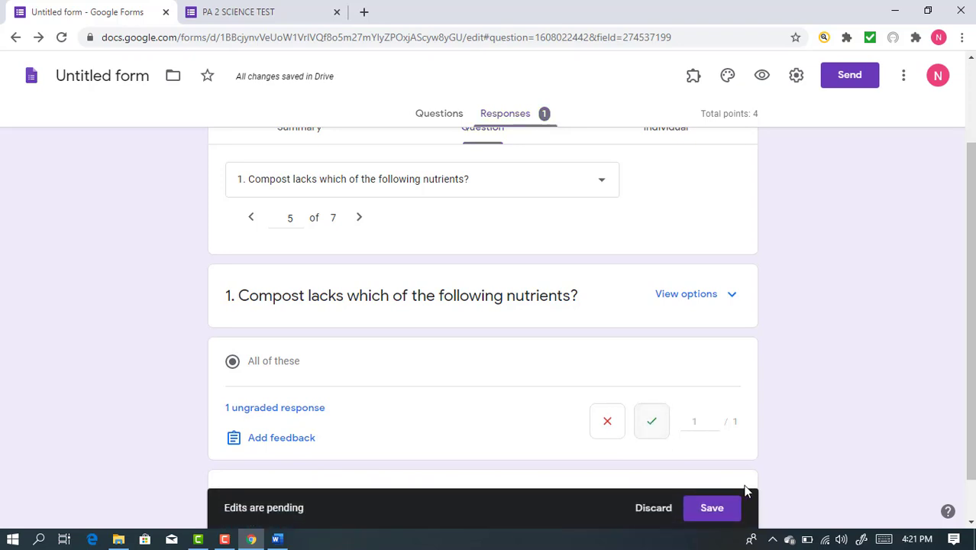
left_click(715, 509)
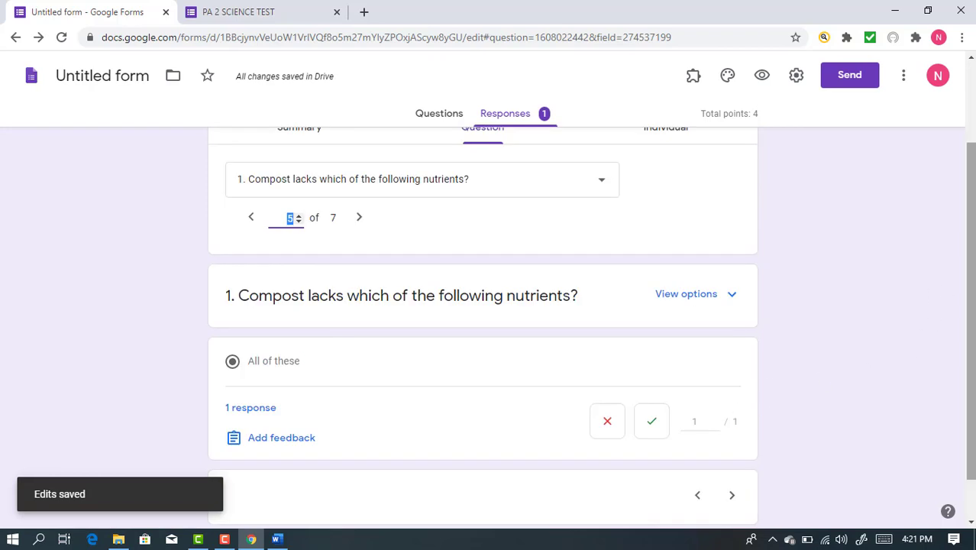
Move on to the non-stick pans question and mark the "Teflon" answer correct with 1 point
scroll(823, 378, "down", 1)
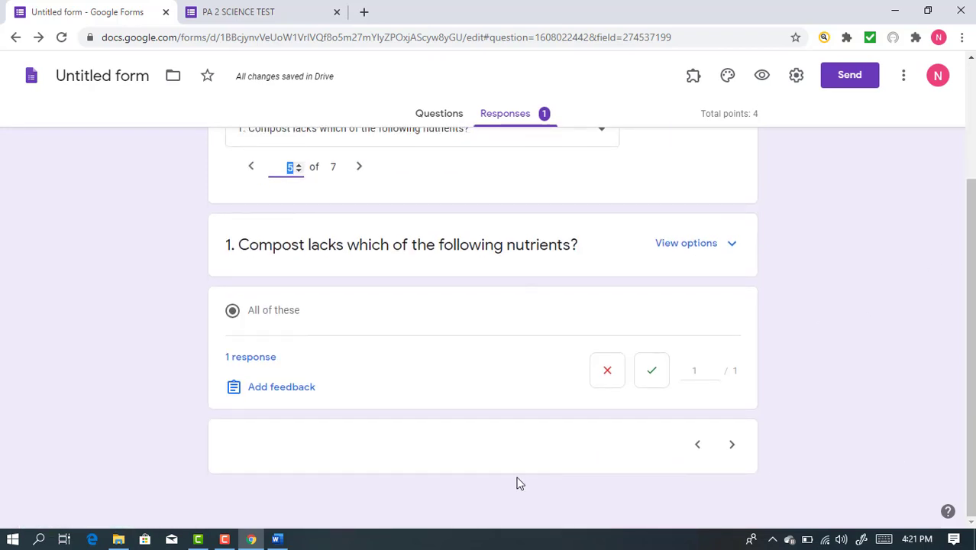
left_click(732, 449)
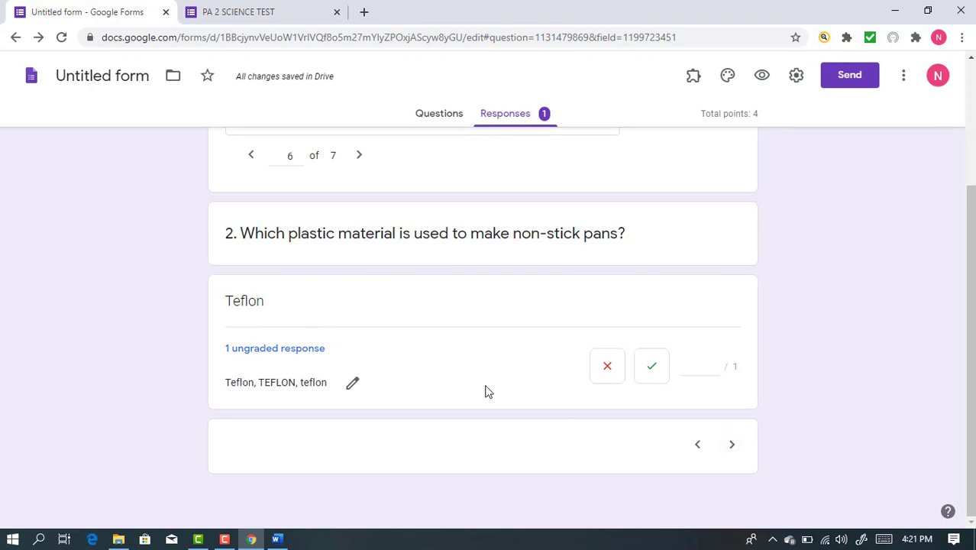
left_click(698, 365)
type("1")
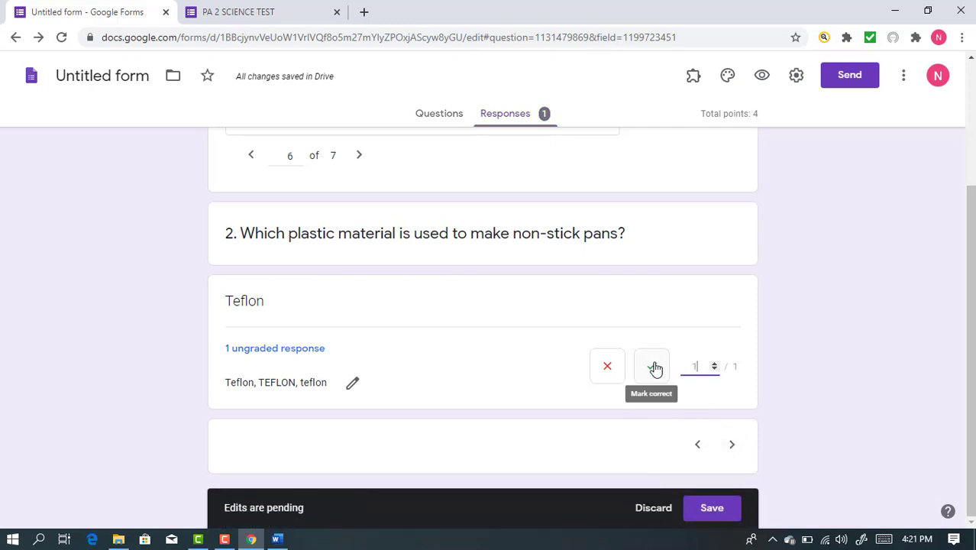
left_click(653, 367)
scroll(654, 368, "up", 3)
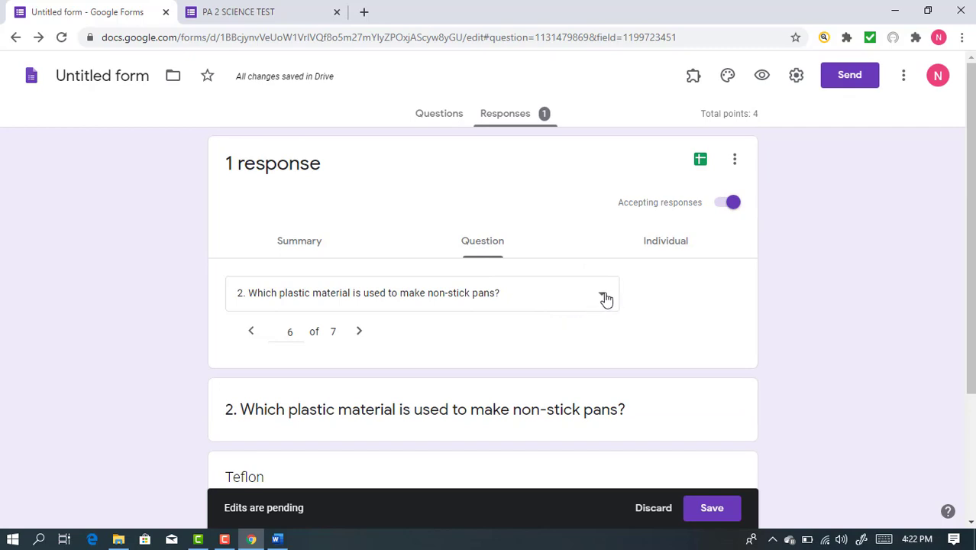
Switch to the weeding question without saving the pending edits, grade its answer 1 out of 2 points and save
left_click(603, 298)
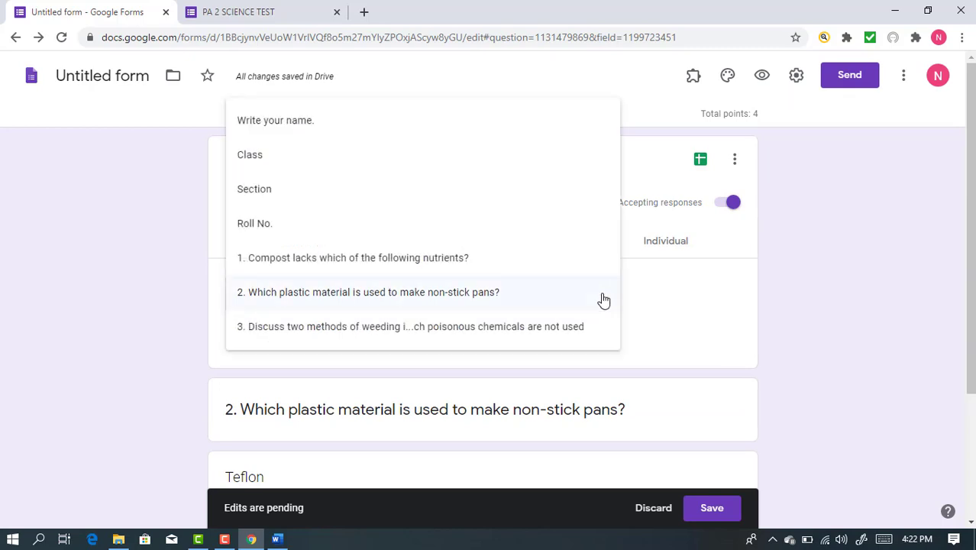
left_click(467, 330)
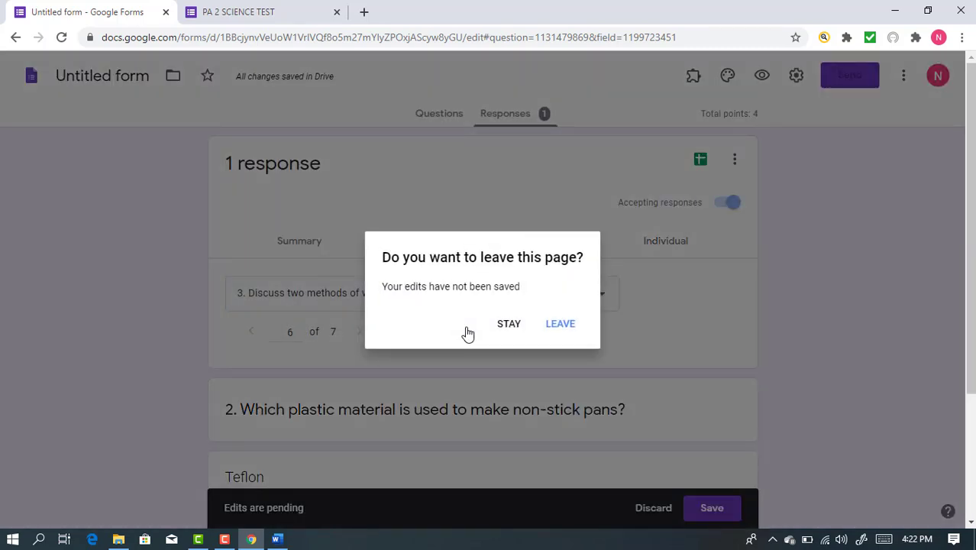
left_click(558, 329)
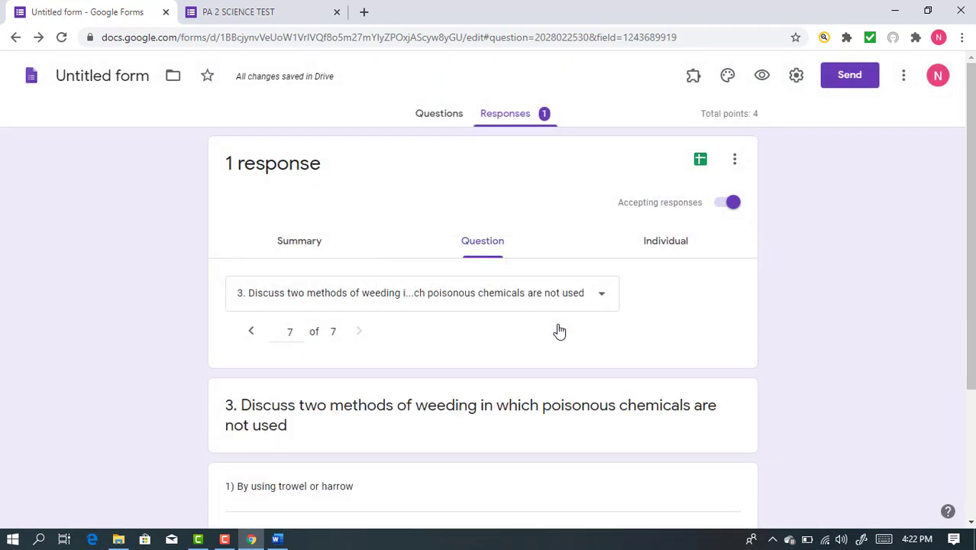
left_click_drag(972, 324, 972, 451)
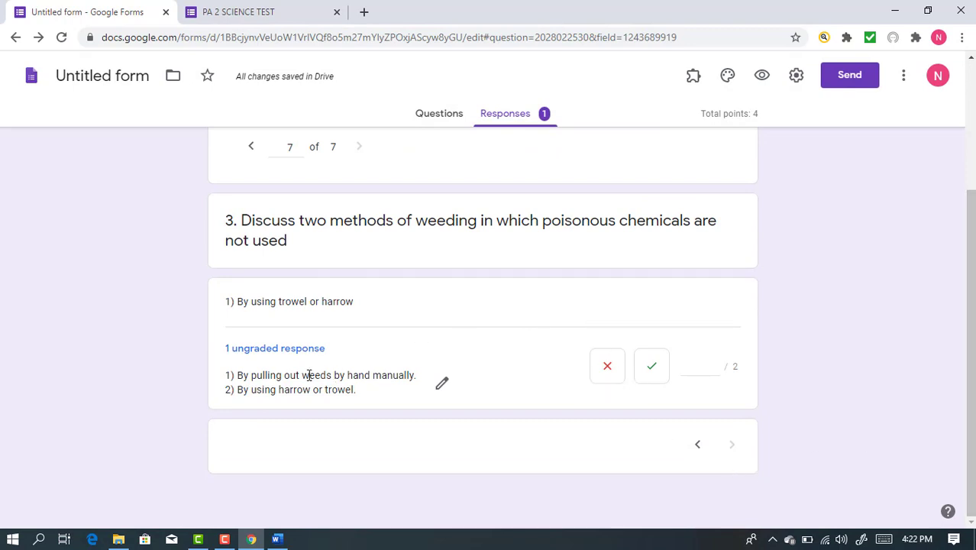
left_click(696, 365)
type("1")
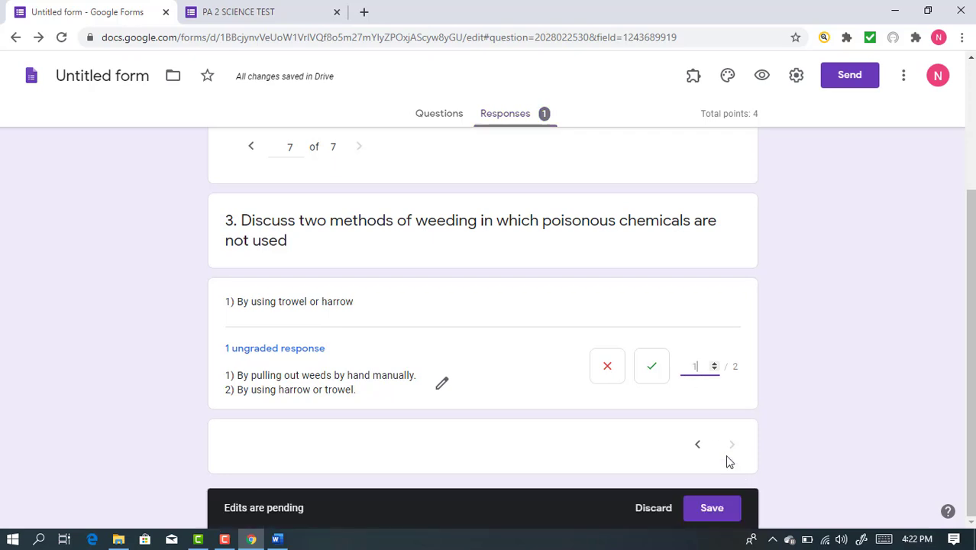
left_click(710, 513)
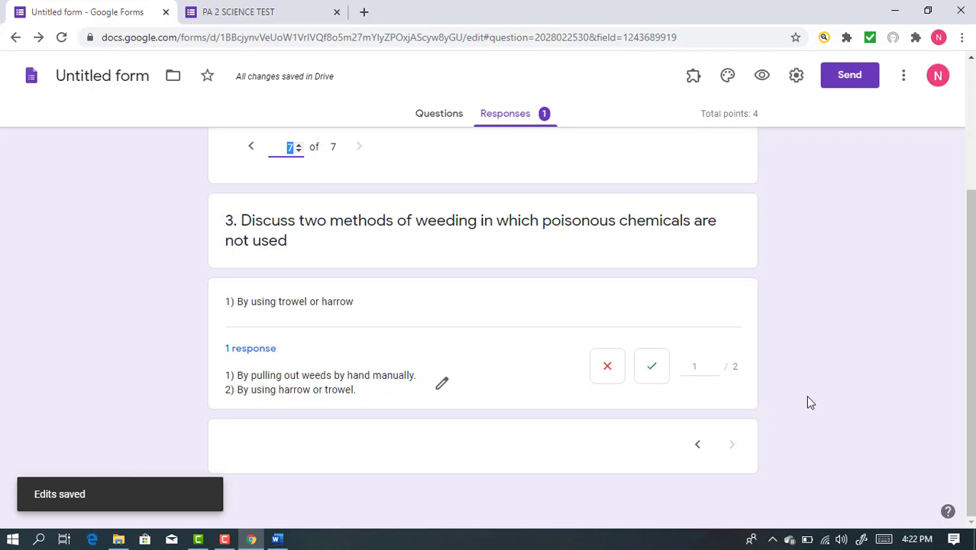
View the spreadsheet destination options for the responses, cancel without creating one and return to the form's questions
scroll(971, 343, "up", 2)
scroll(970, 344, "up", 1)
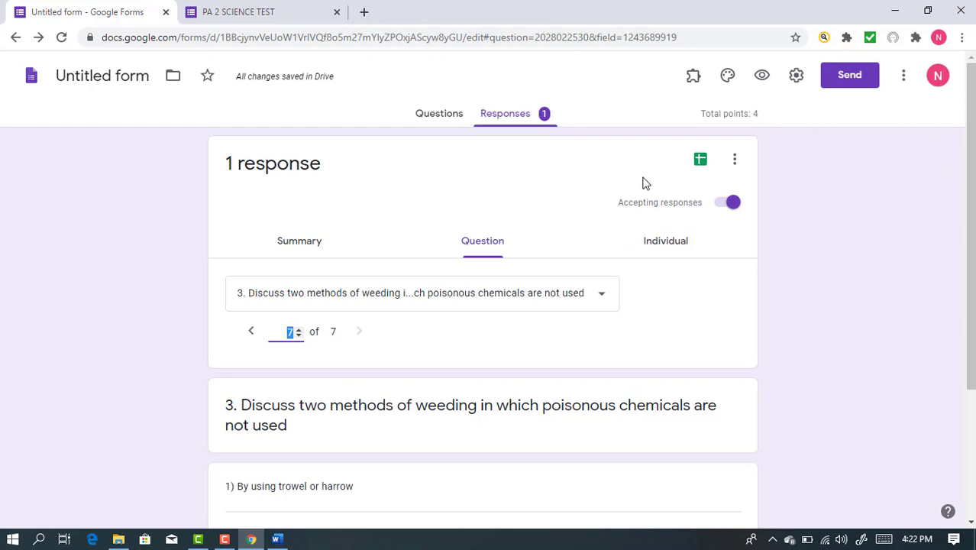
left_click(701, 162)
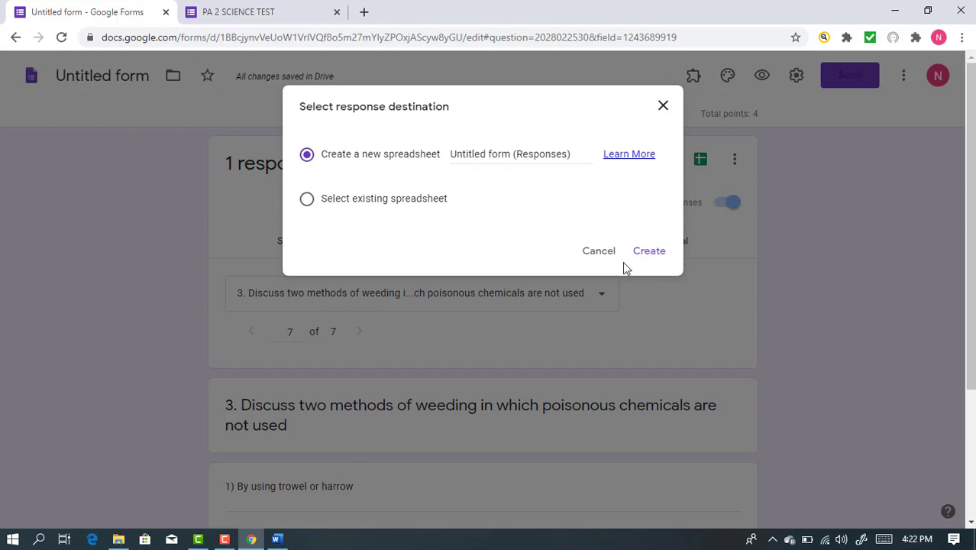
left_click(602, 252)
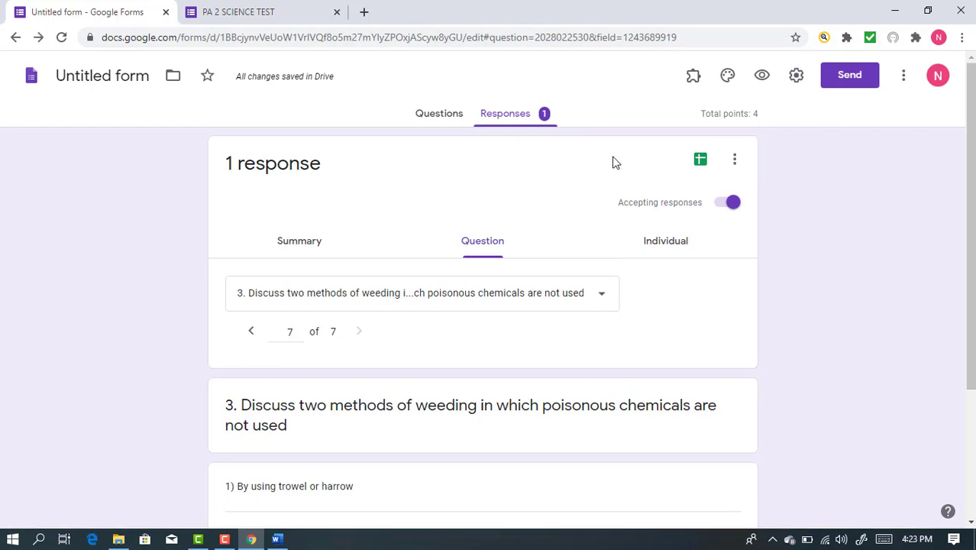
left_click(451, 122)
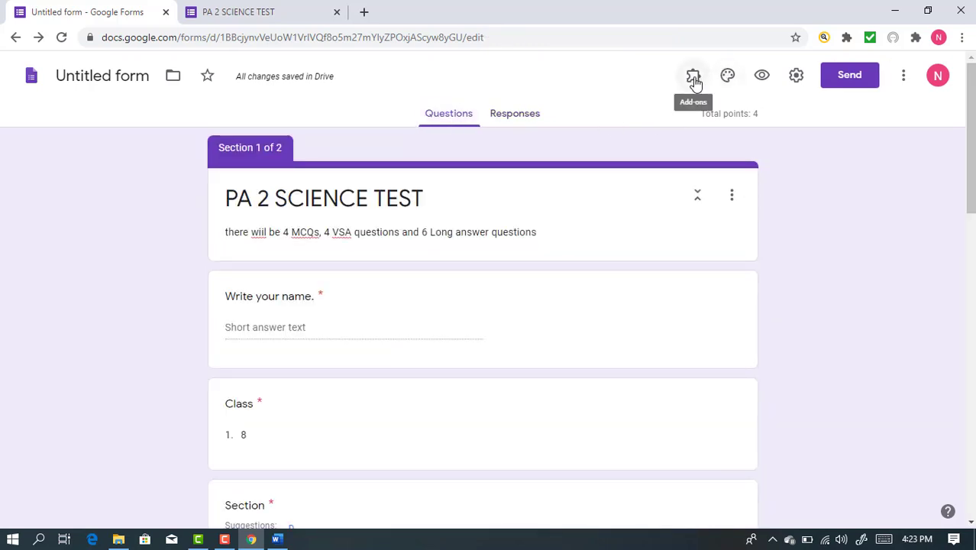
left_click(907, 82)
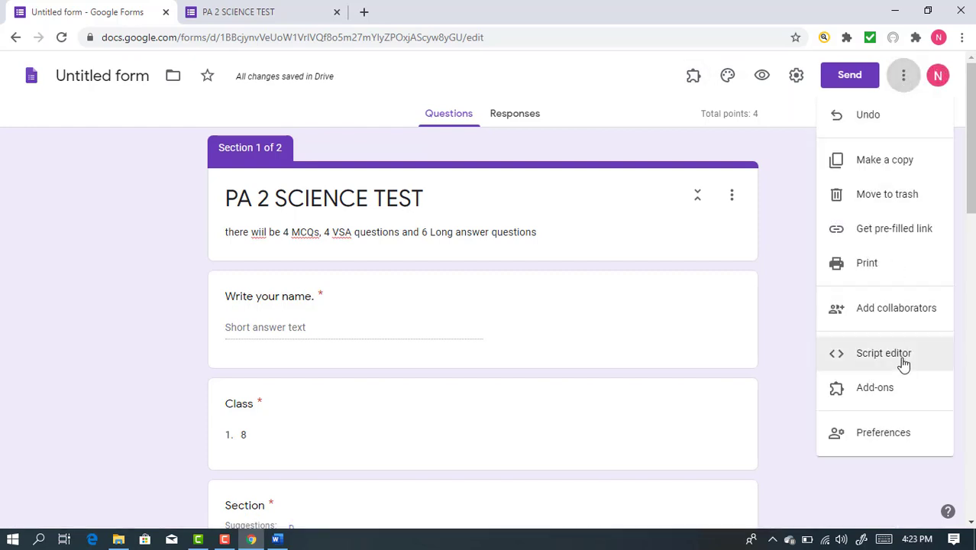
left_click(875, 388)
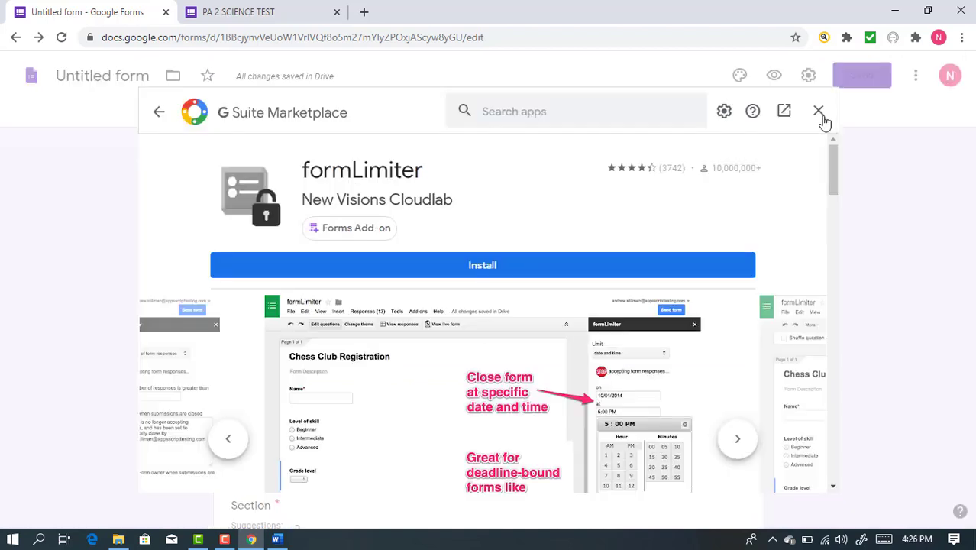
left_click(821, 115)
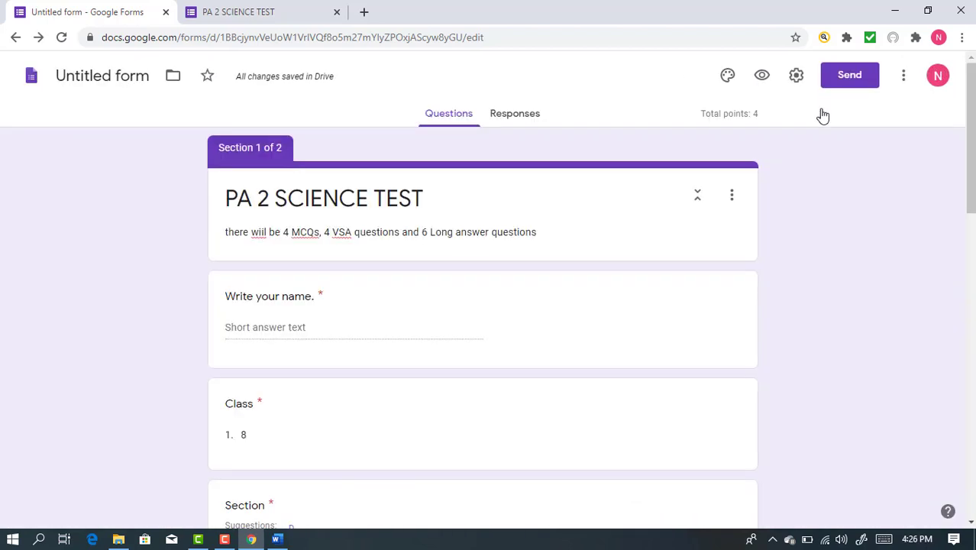
Open the add-ons marketplace, search for "For" and choose the suggested formLimiter add-on
left_click(903, 77)
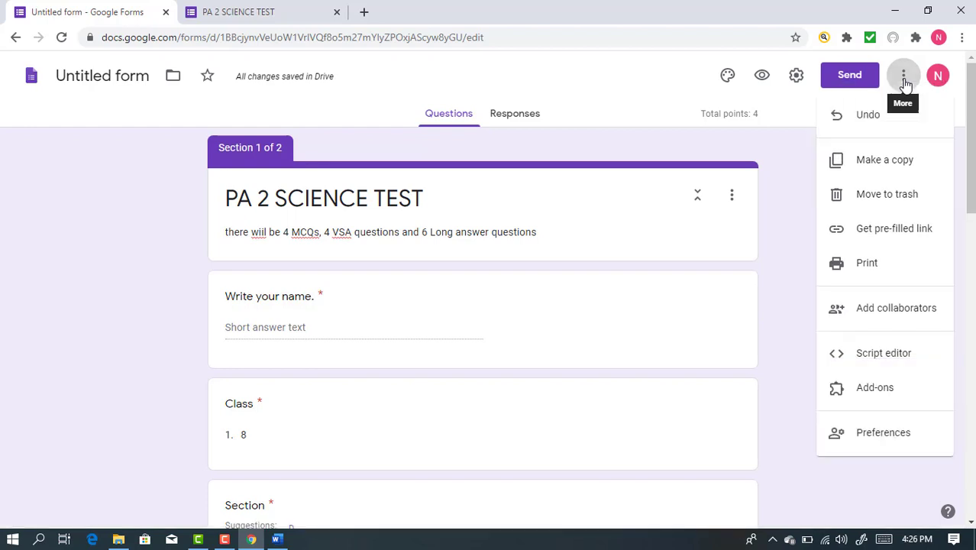
left_click(883, 399)
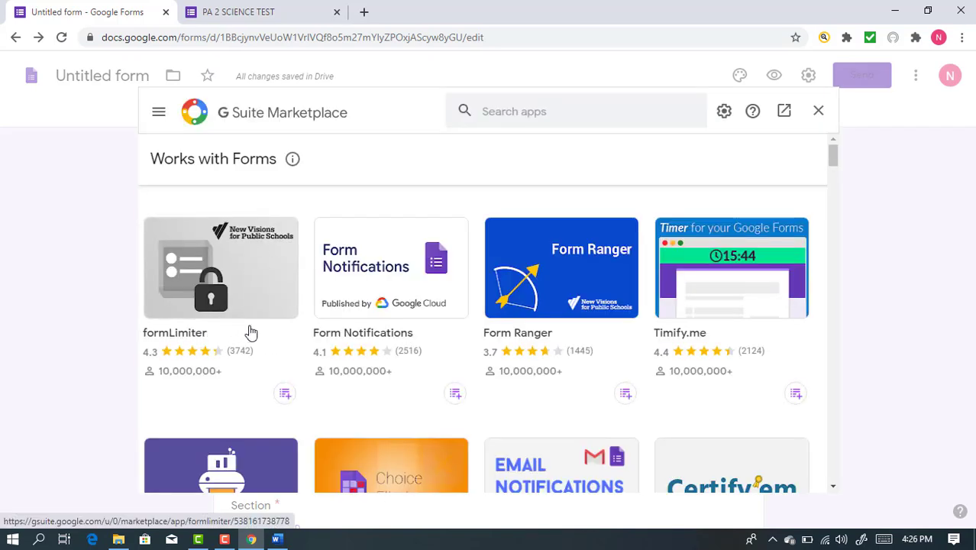
left_click(506, 112)
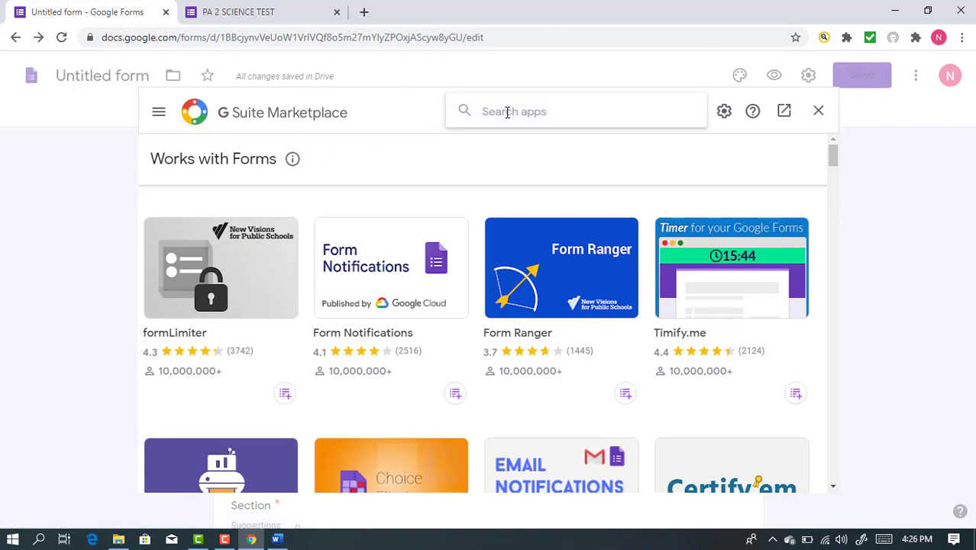
type("For")
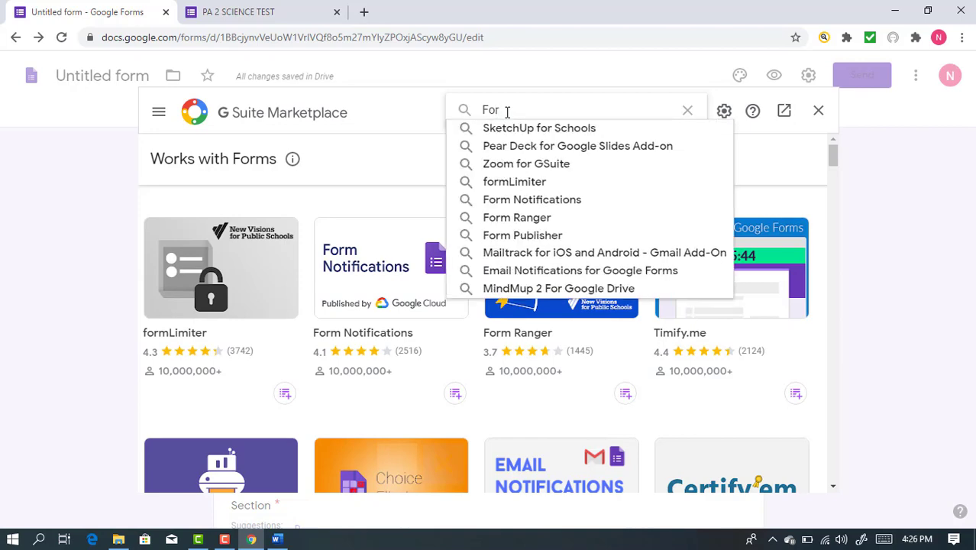
left_click(522, 184)
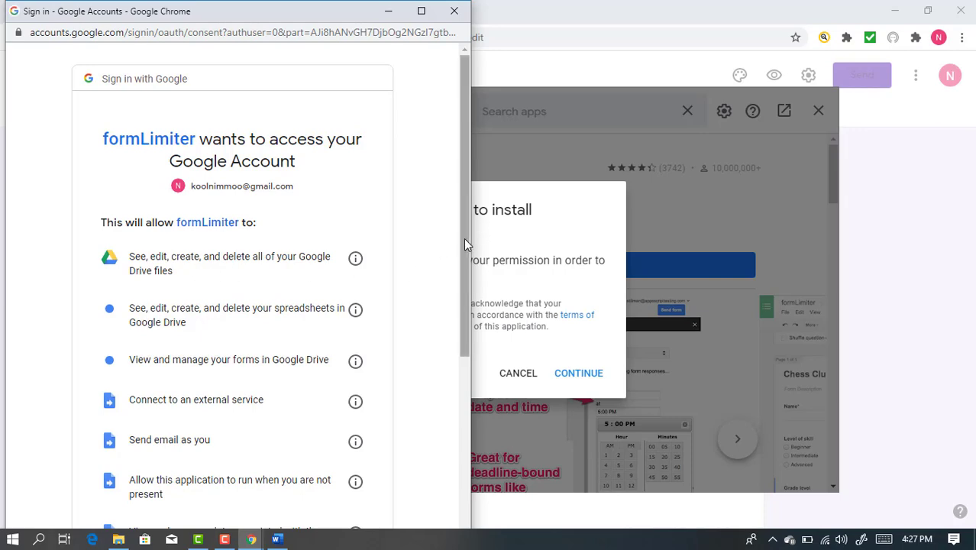
Review formLimiter's requested account permissions, finish its installation and close the marketplace
left_click_drag(464, 238, 462, 400)
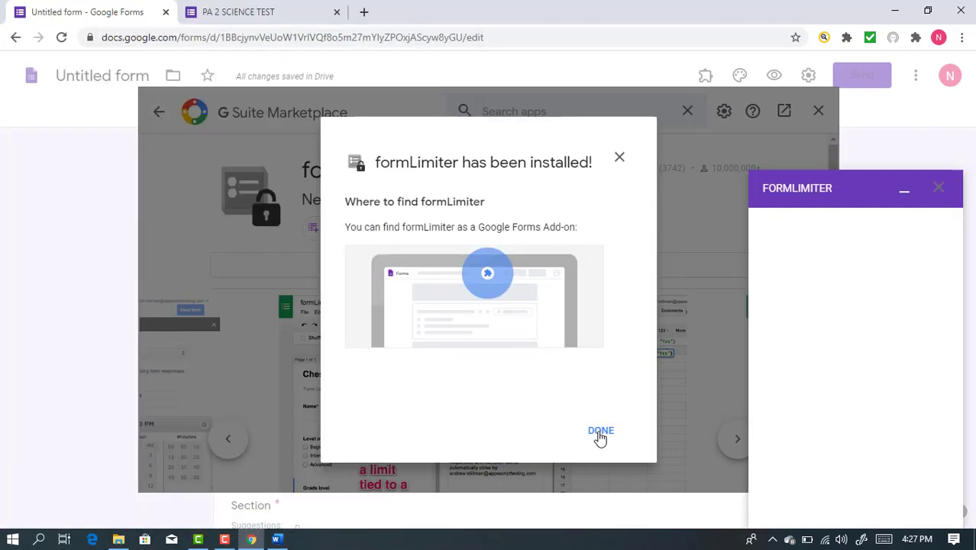
left_click(598, 436)
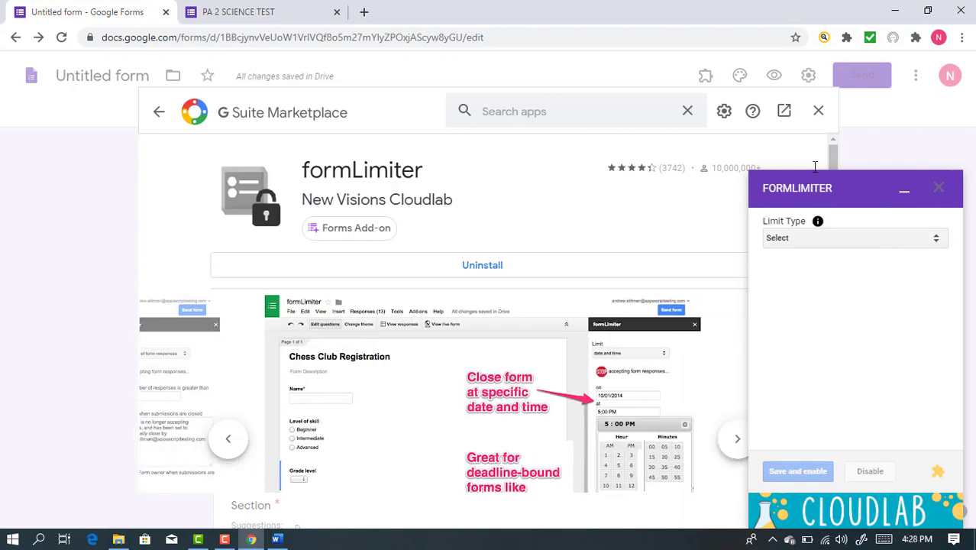
left_click(818, 111)
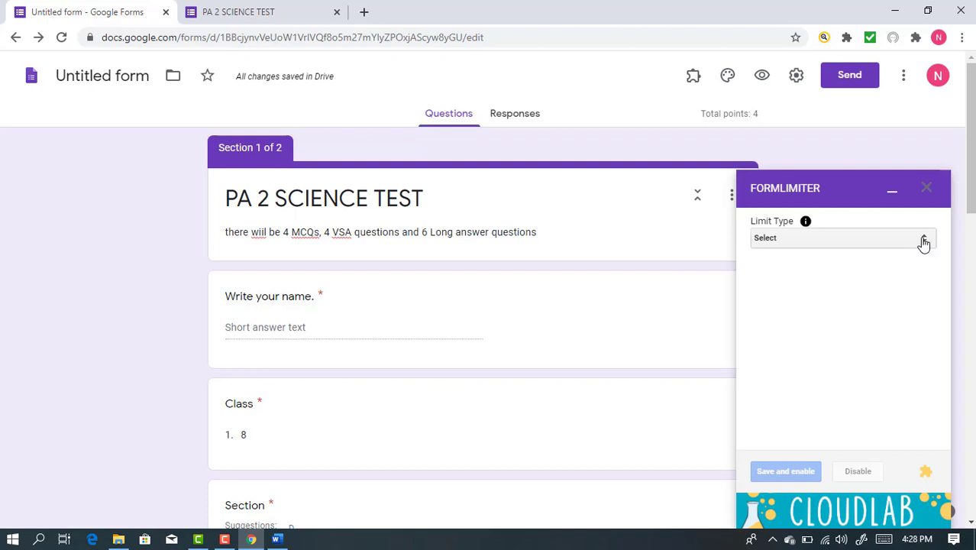
Close and reopen the formLimiter add-on, and set its limit type to date and time
left_click(927, 190)
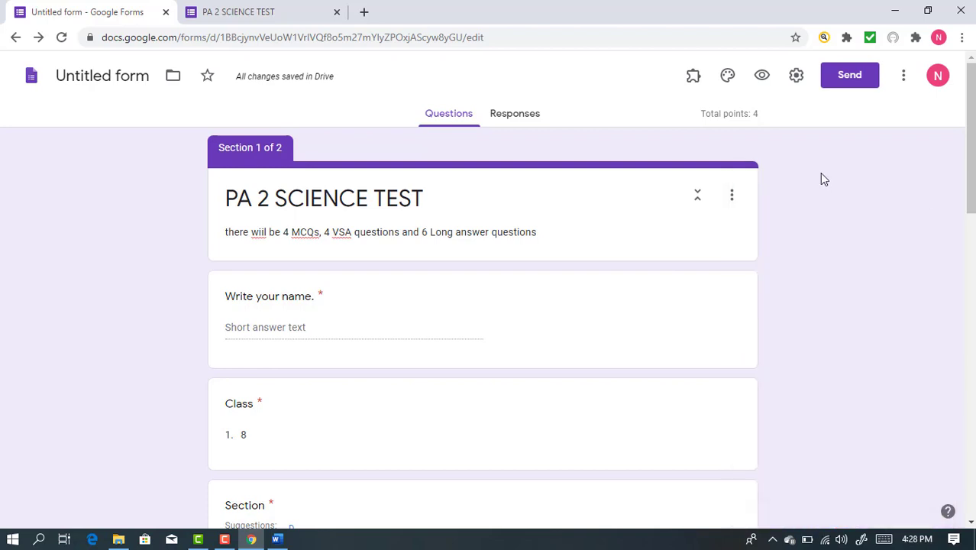
left_click(694, 83)
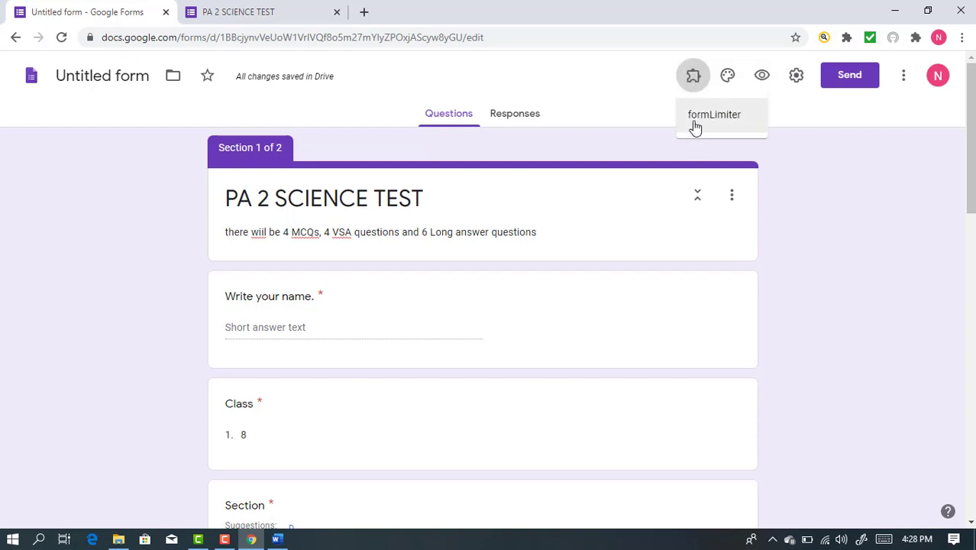
double_click(695, 126)
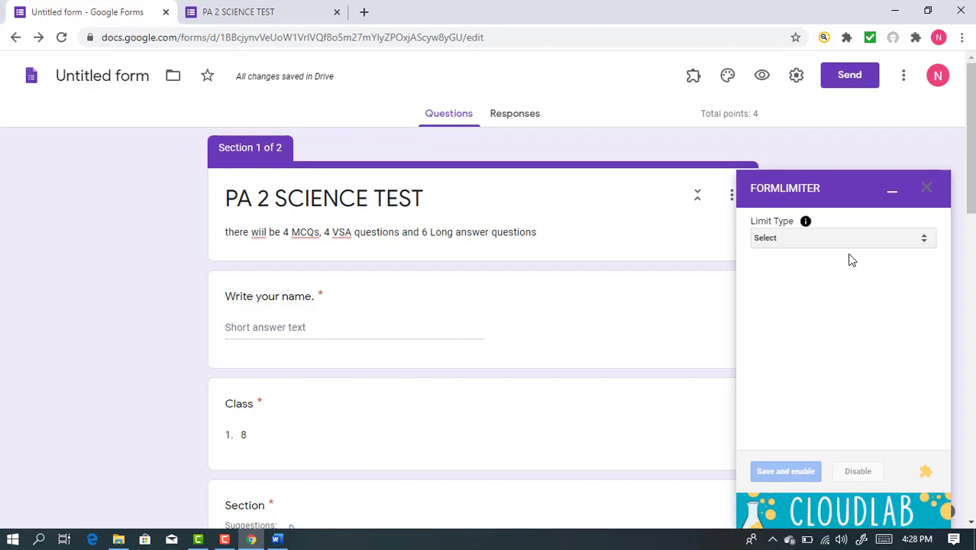
left_click(924, 242)
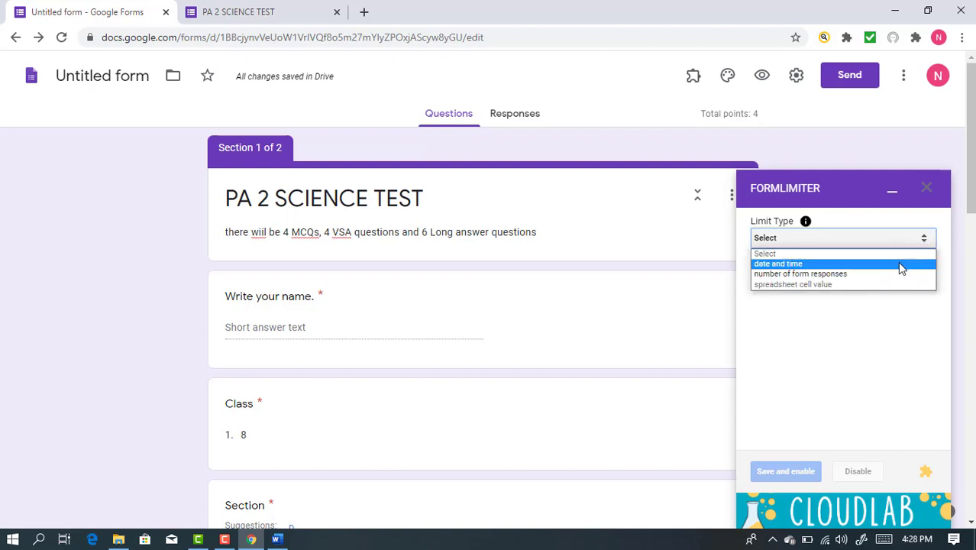
left_click(900, 264)
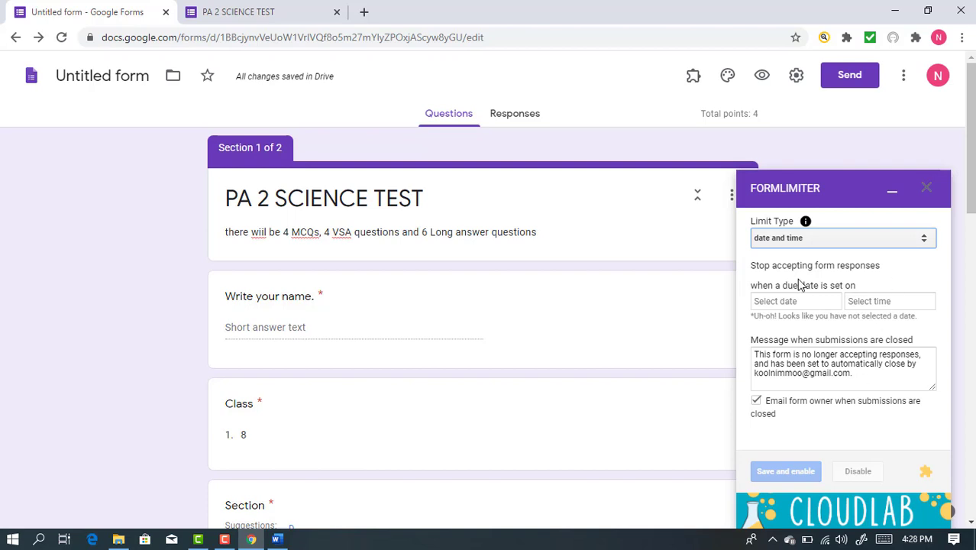
Set the due date for stopping form responses to 08/03/2020 at 10:00 AM
left_click(804, 306)
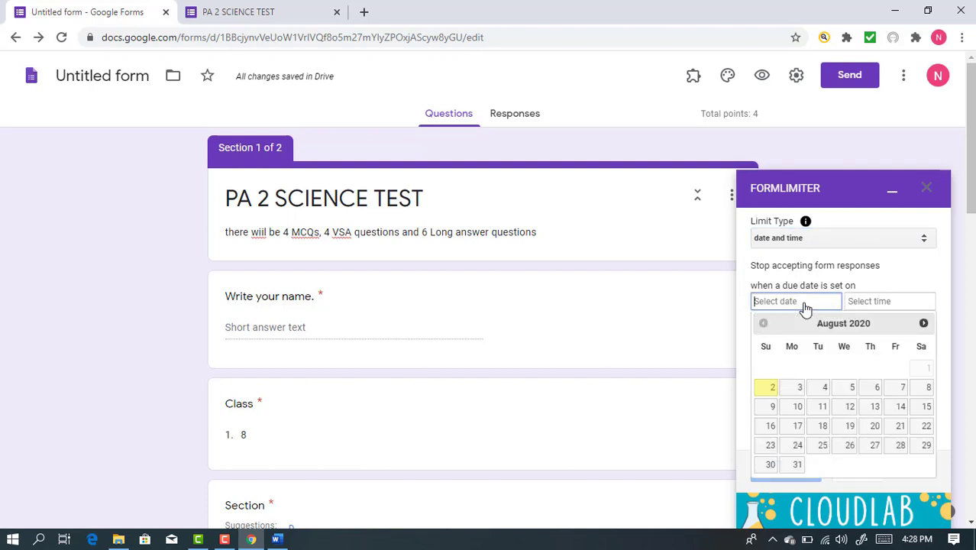
left_click(798, 392)
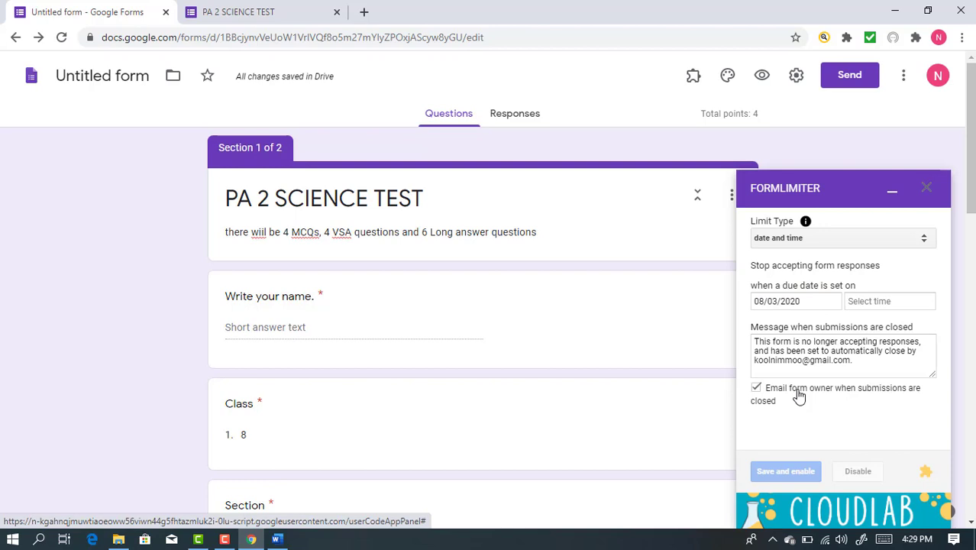
left_click(873, 303)
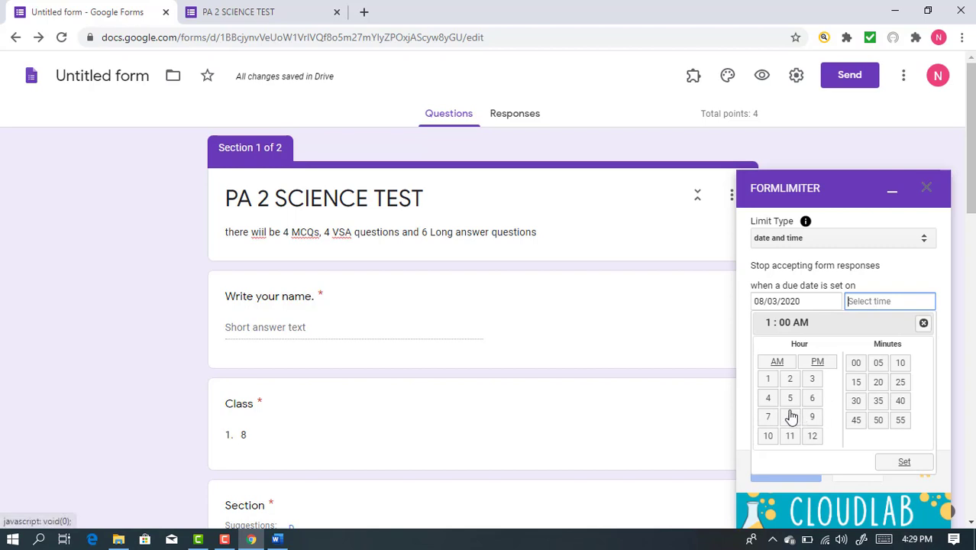
left_click(768, 438)
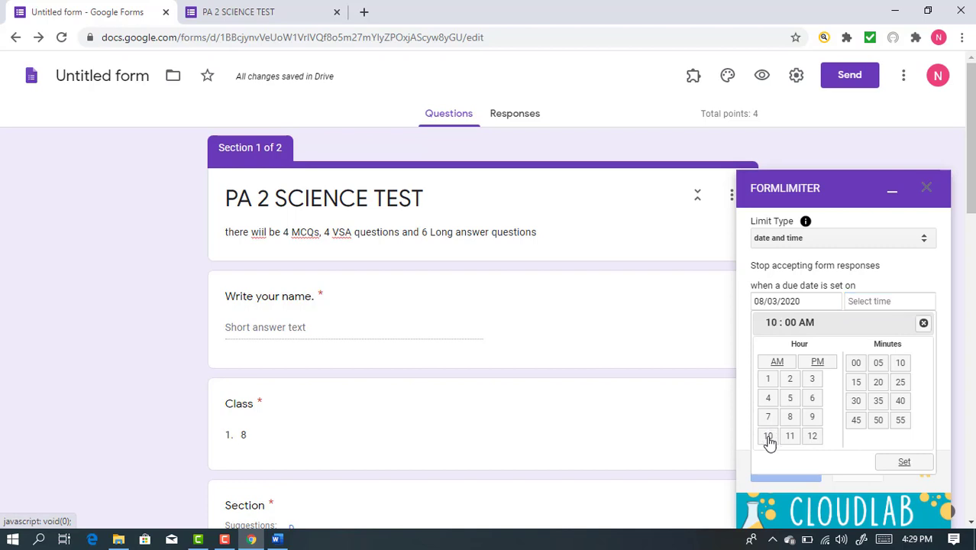
left_click_drag(768, 438, 873, 432)
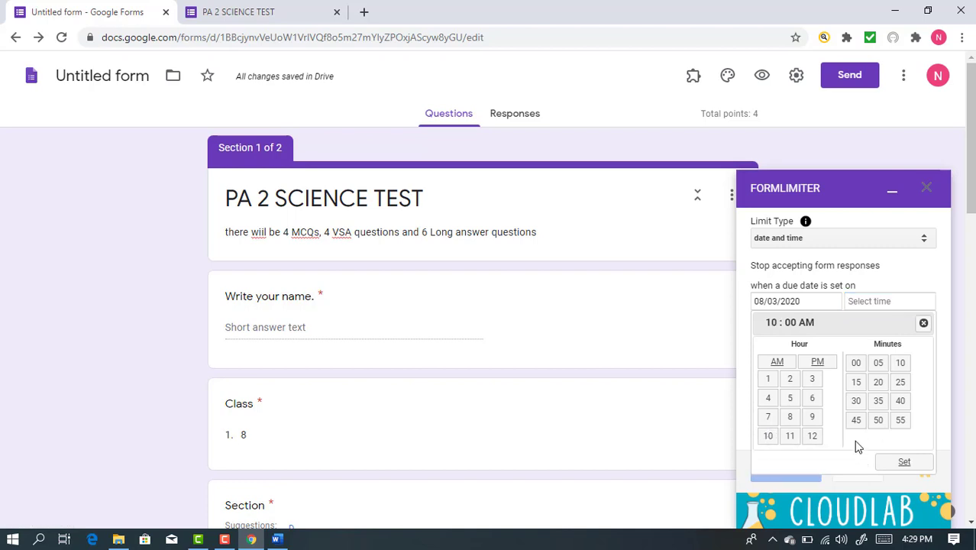
left_click(921, 460)
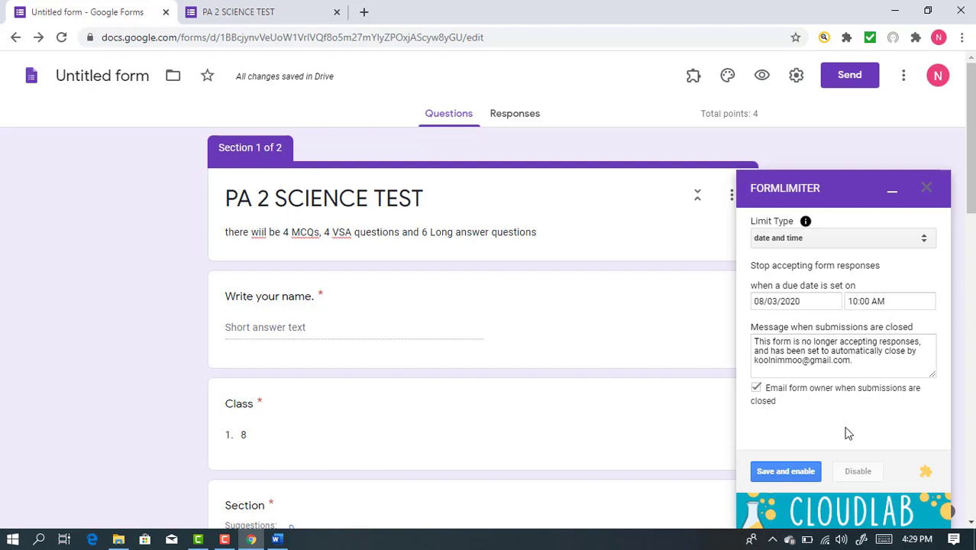
Save and enable the date and time limit, view the other limit types without changing the selection, and close formLimiter
left_click(787, 473)
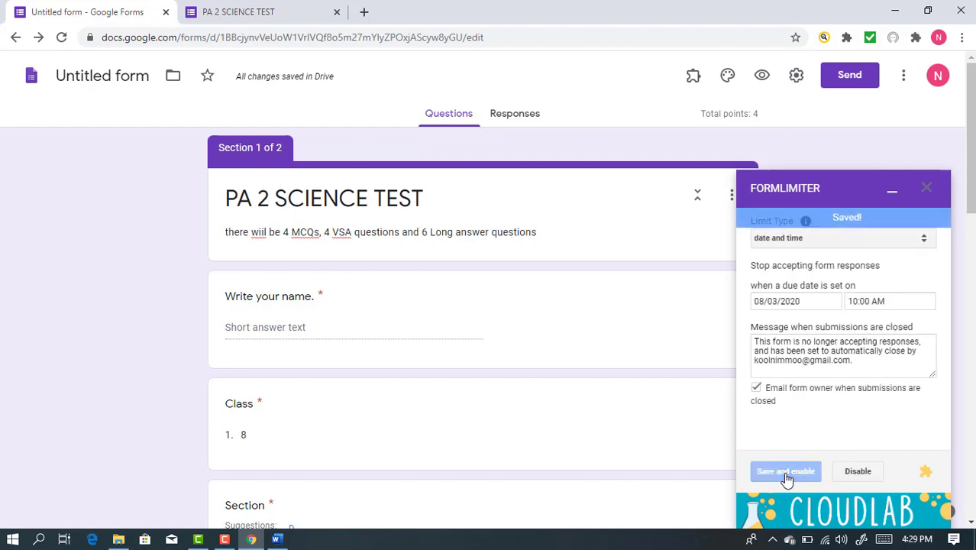
left_click(926, 240)
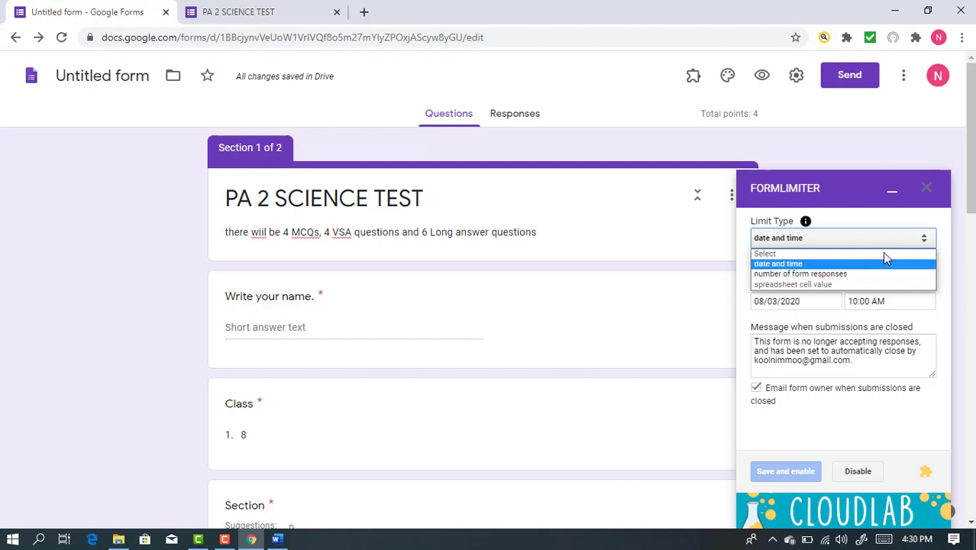
left_click(932, 188)
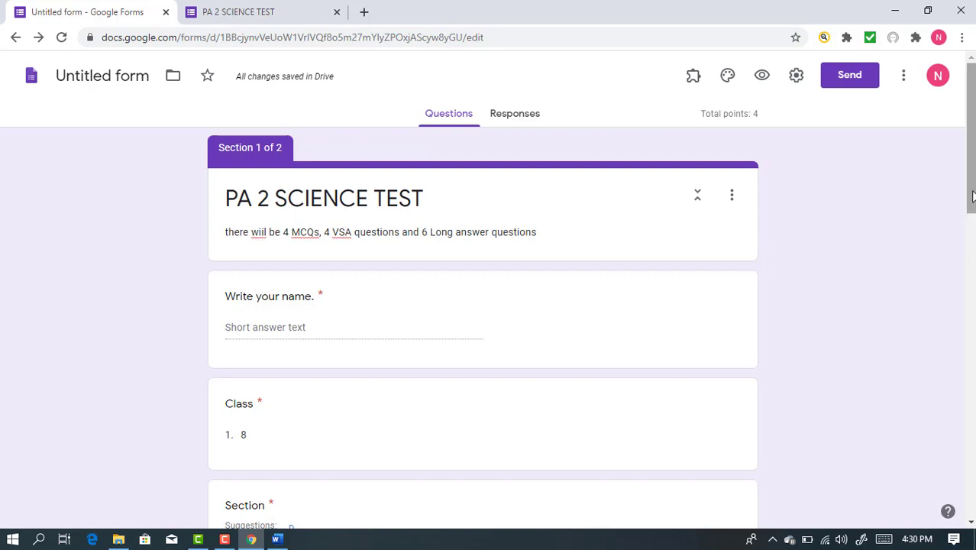
scroll(970, 198, "down", 5)
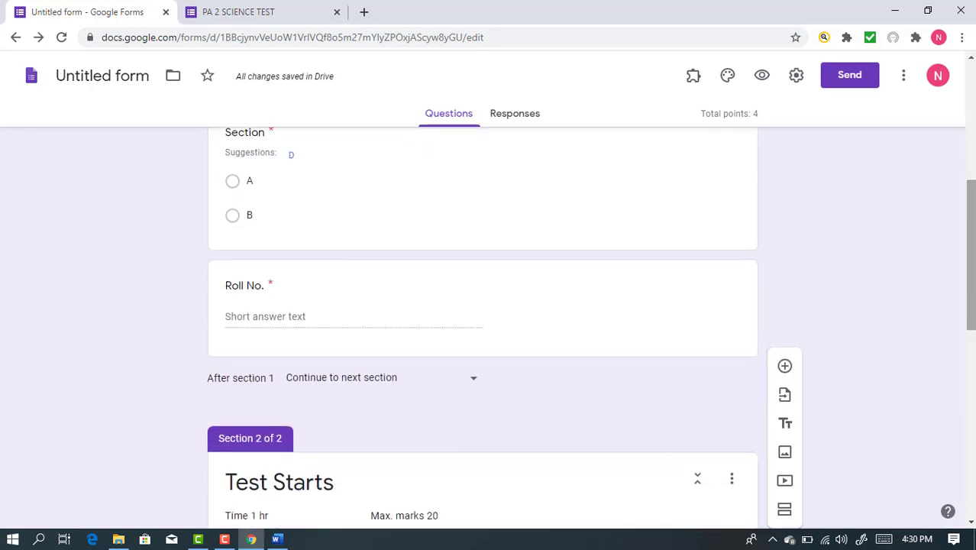
left_click_drag(971, 287, 972, 424)
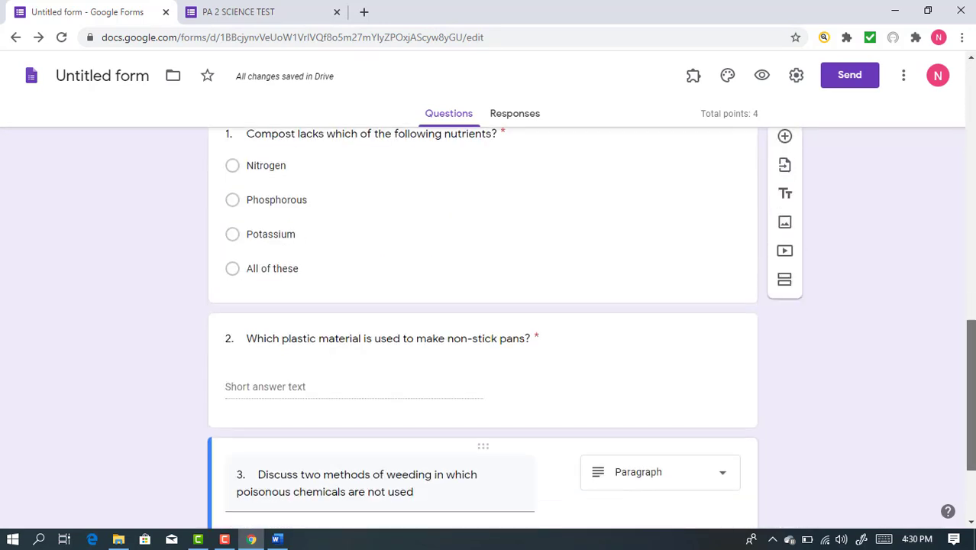
scroll(972, 424, "down", 2)
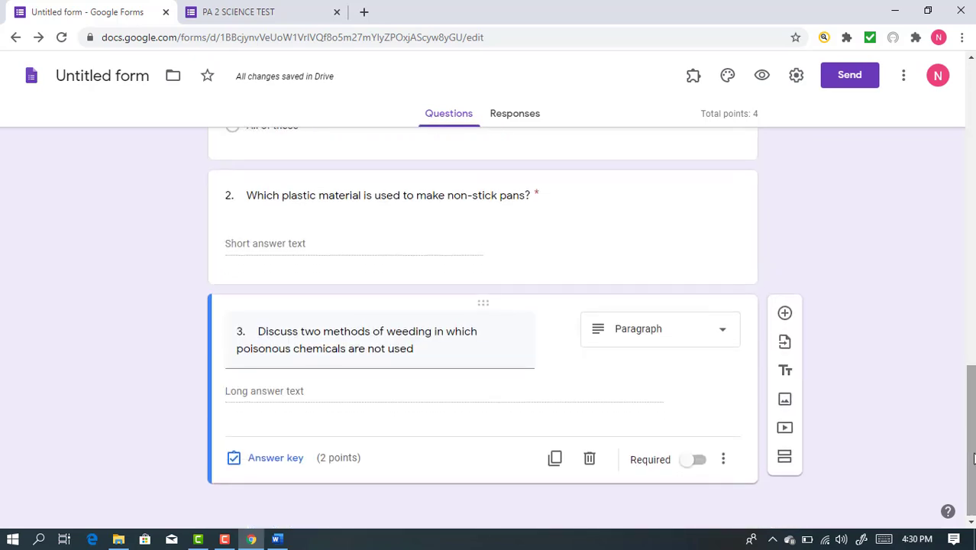
left_click_drag(971, 423, 970, 93)
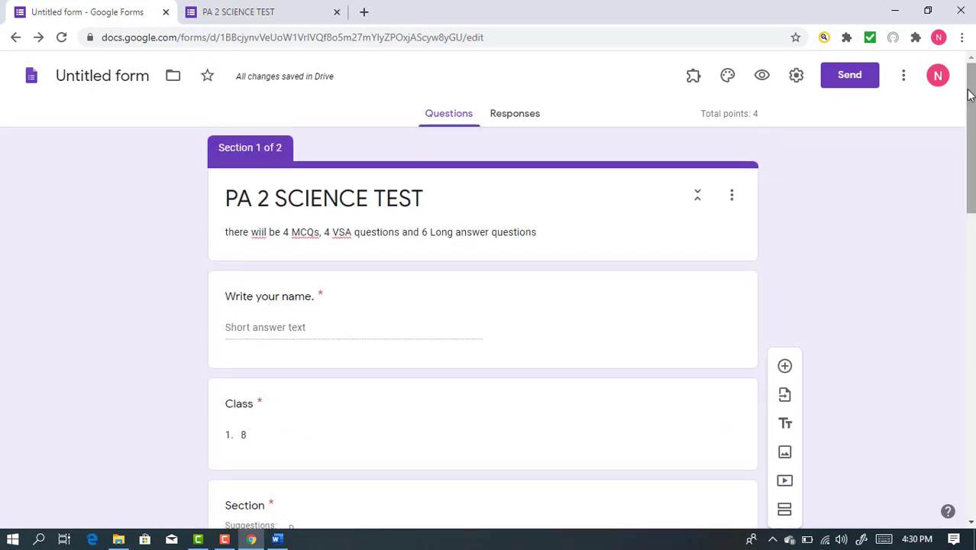